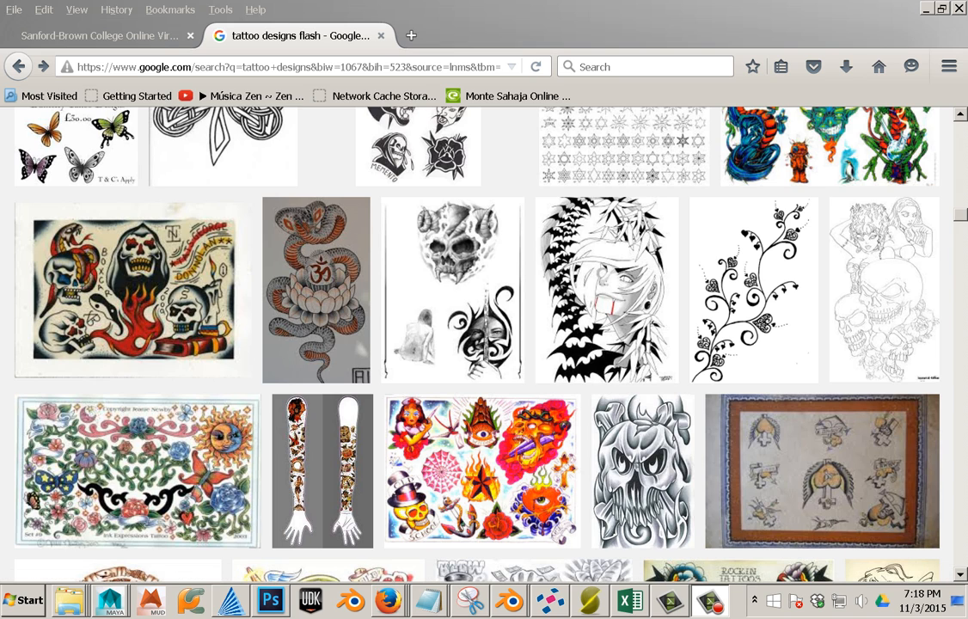
Restrict the tattoo designs flash image results to sizes larger than 4 MP (2272×1704).
left_click_drag(960, 220, 959, 113)
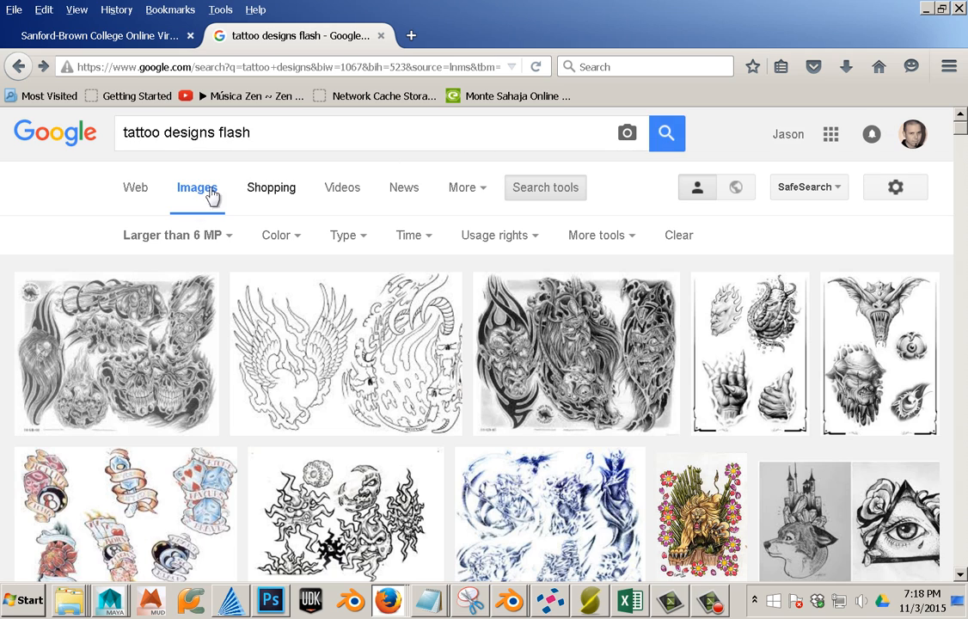
left_click(222, 242)
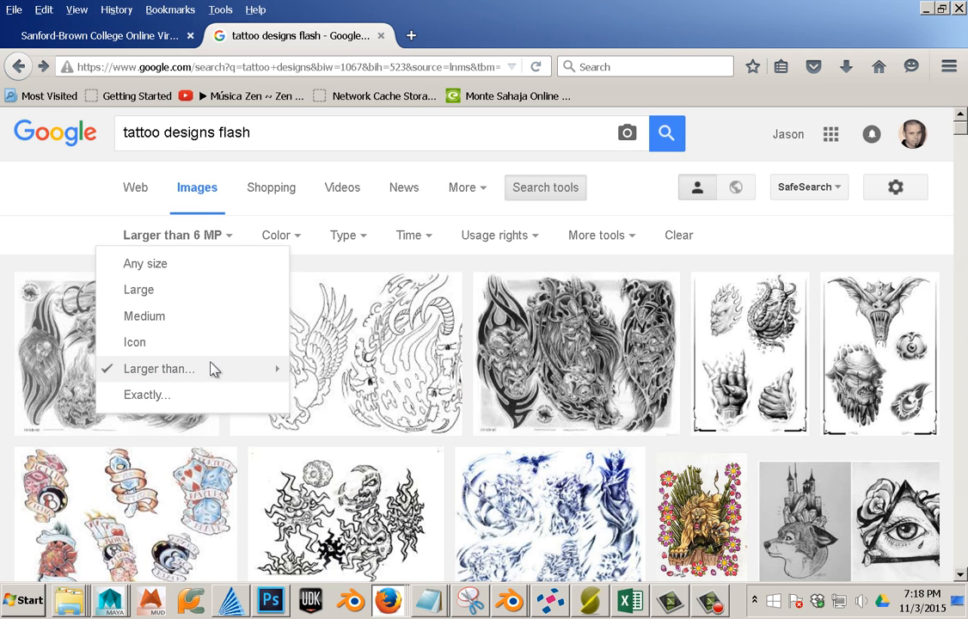
mouse_move(214, 368)
left_click(350, 439)
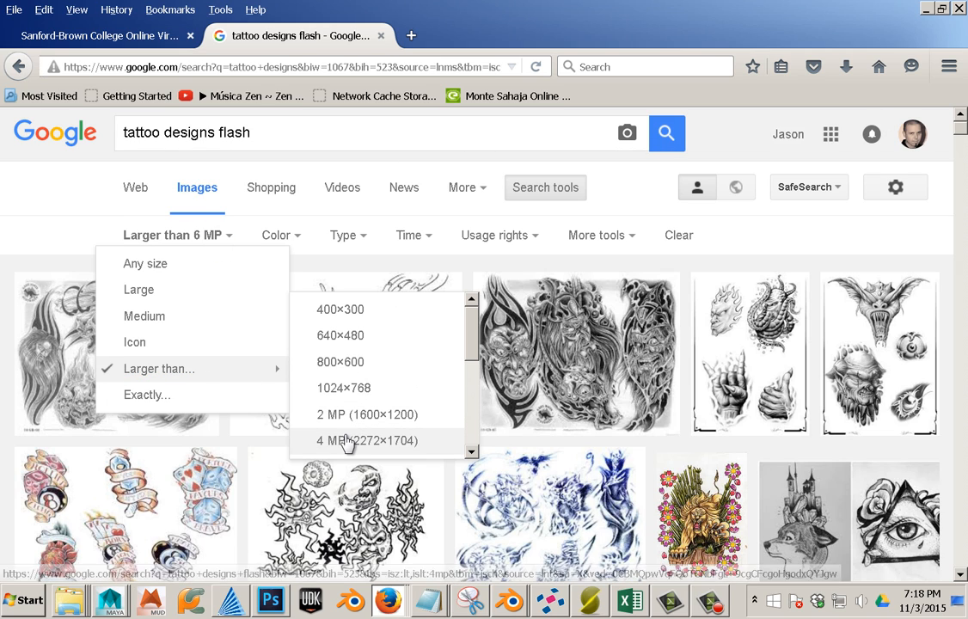
Browse the filtered image results for a suitable high-resolution tattoo design.
scroll(242, 369, "down", 3)
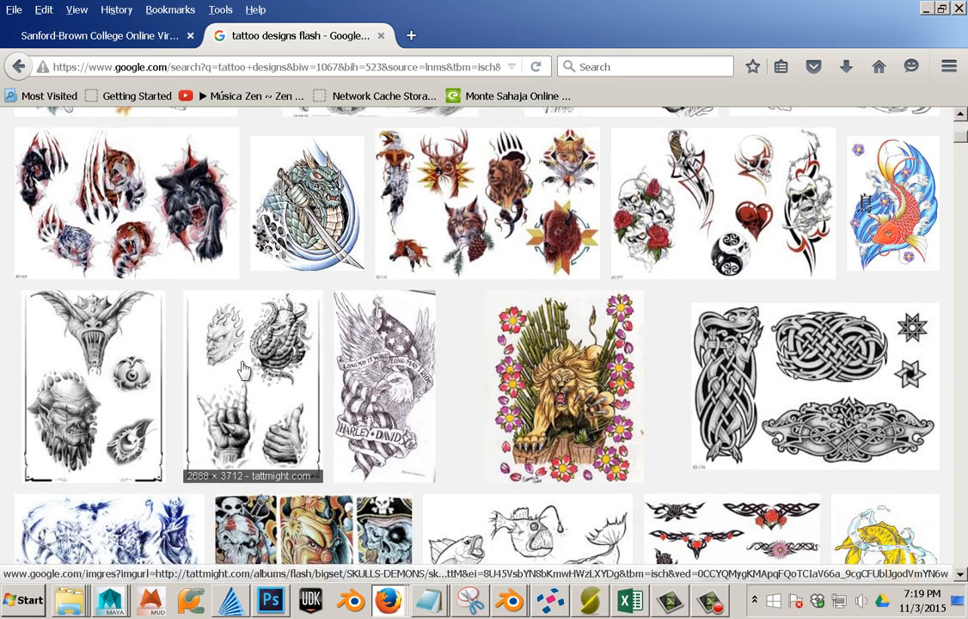
scroll(240, 358, "up", 3)
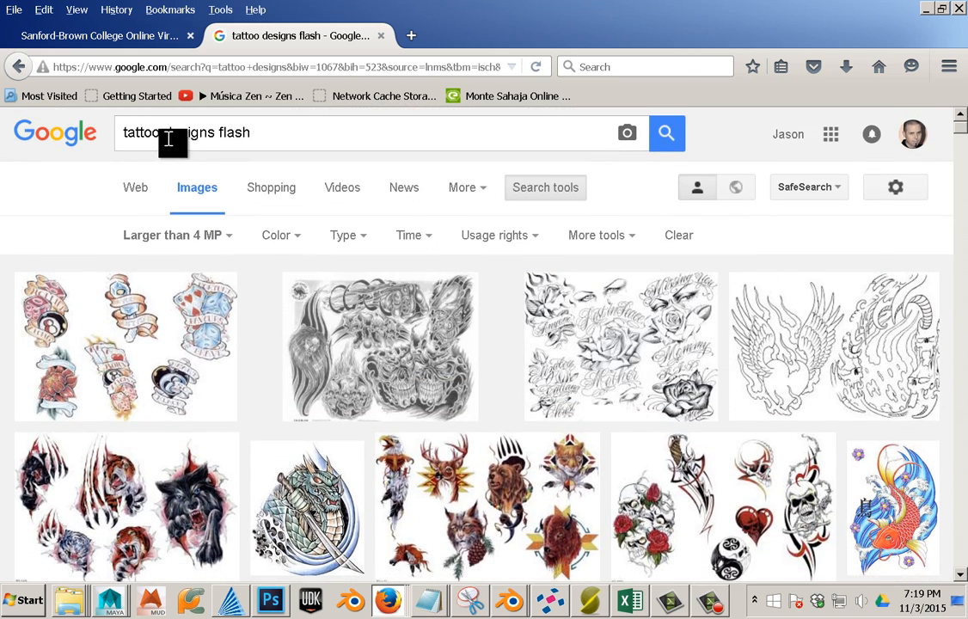
scroll(329, 320, "down", 6)
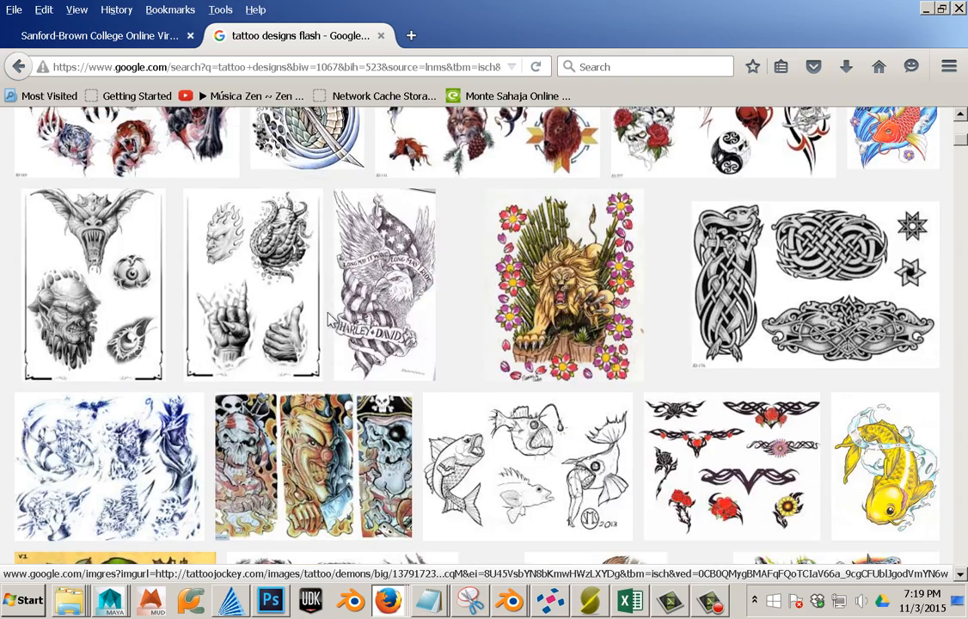
scroll(330, 320, "down", 2)
scroll(329, 320, "down", 8)
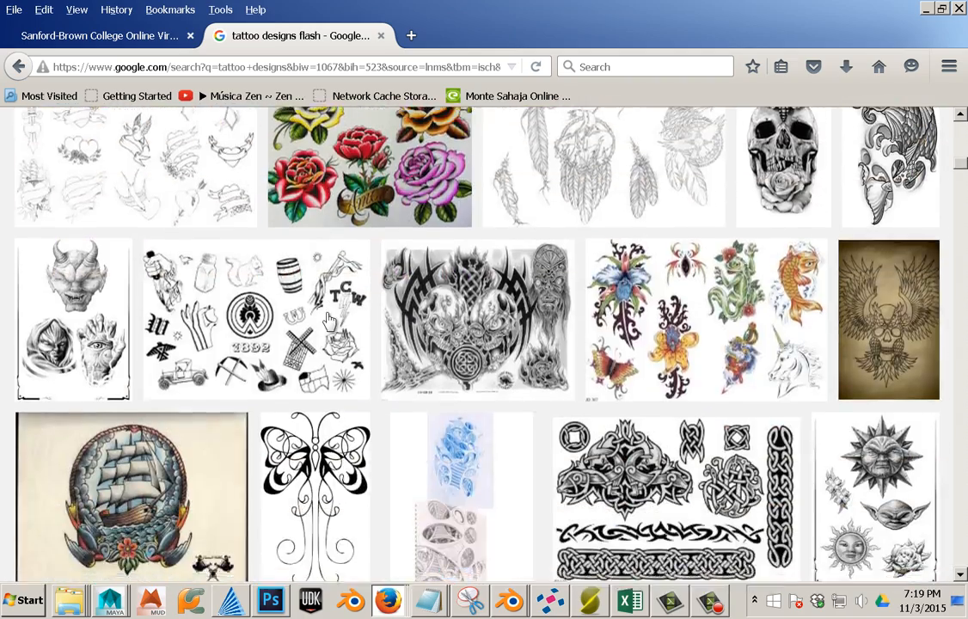
scroll(330, 319, "down", 3)
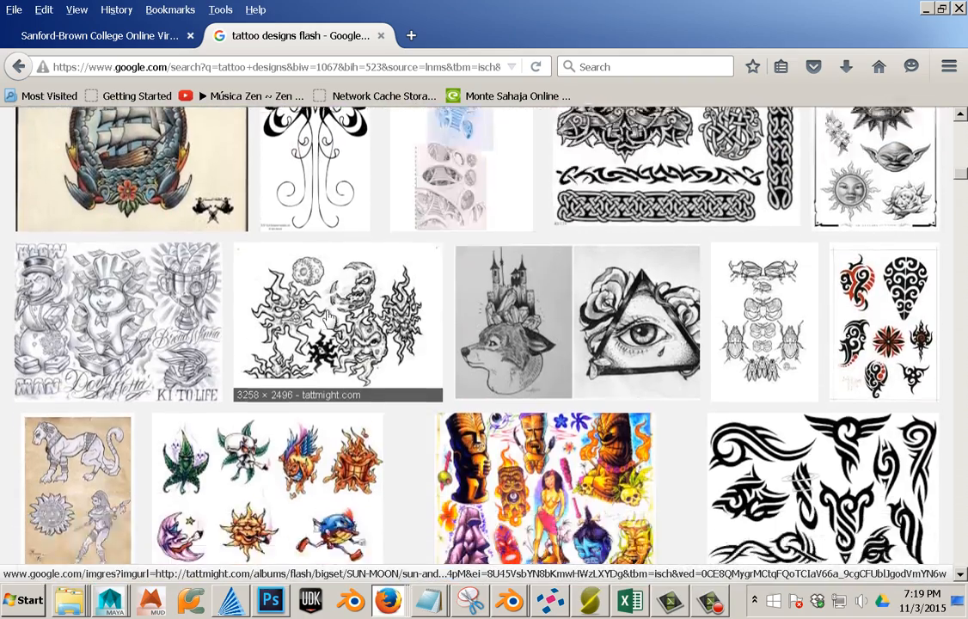
scroll(330, 320, "down", 4)
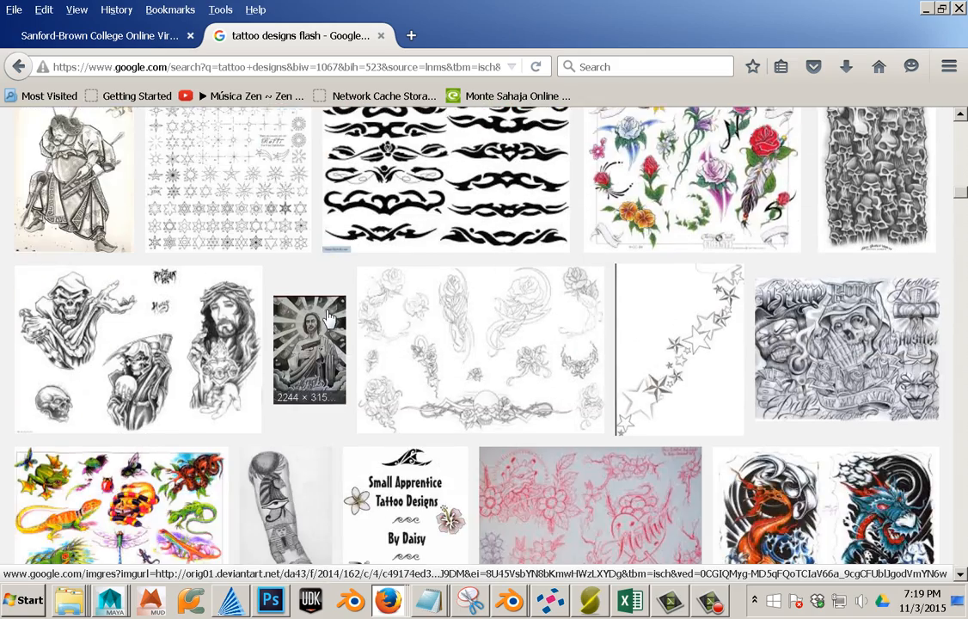
scroll(330, 320, "down", 6)
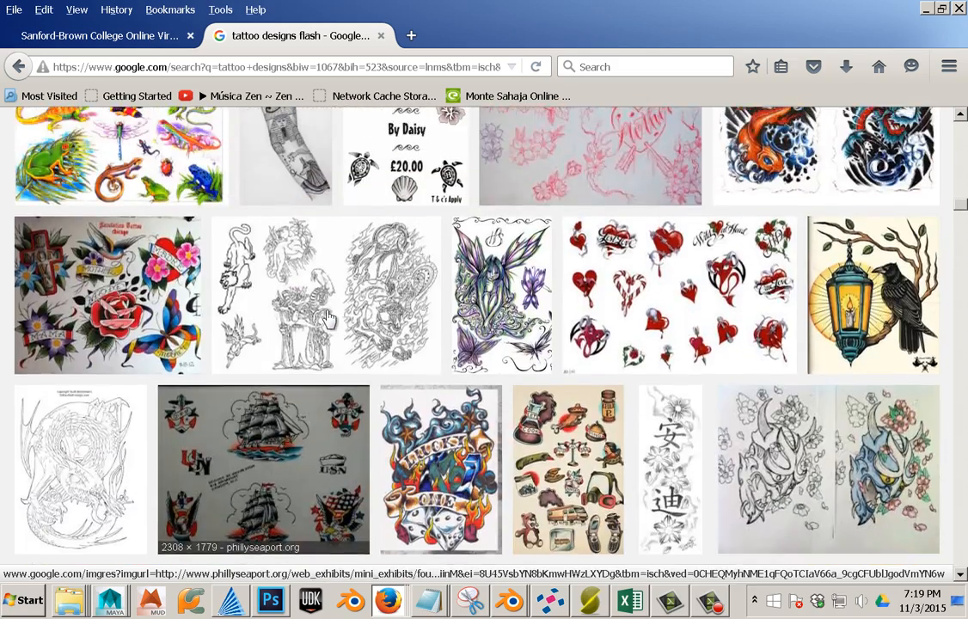
scroll(329, 316, "down", 3)
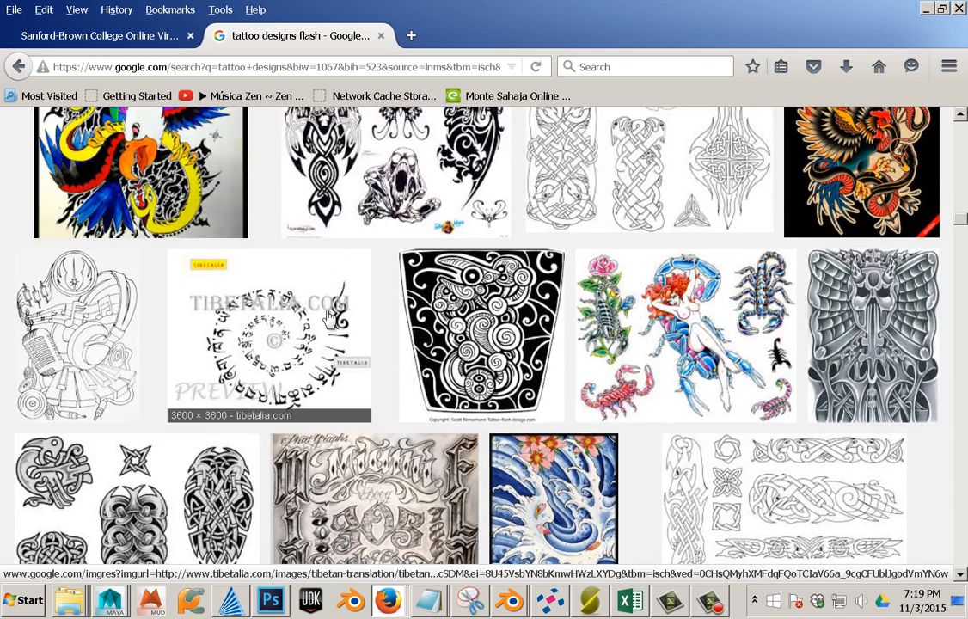
scroll(330, 316, "down", 4)
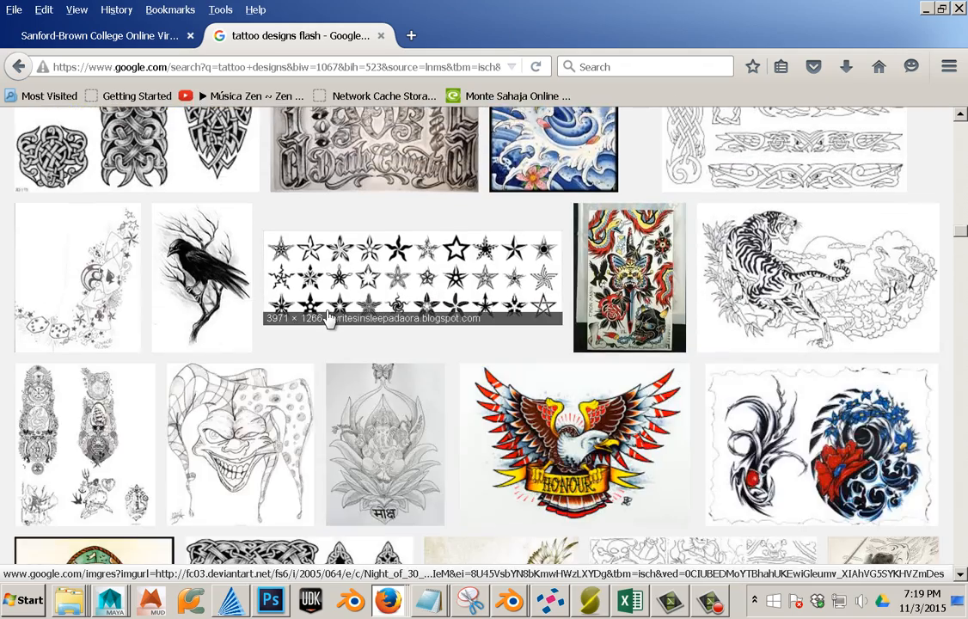
scroll(330, 316, "down", 3)
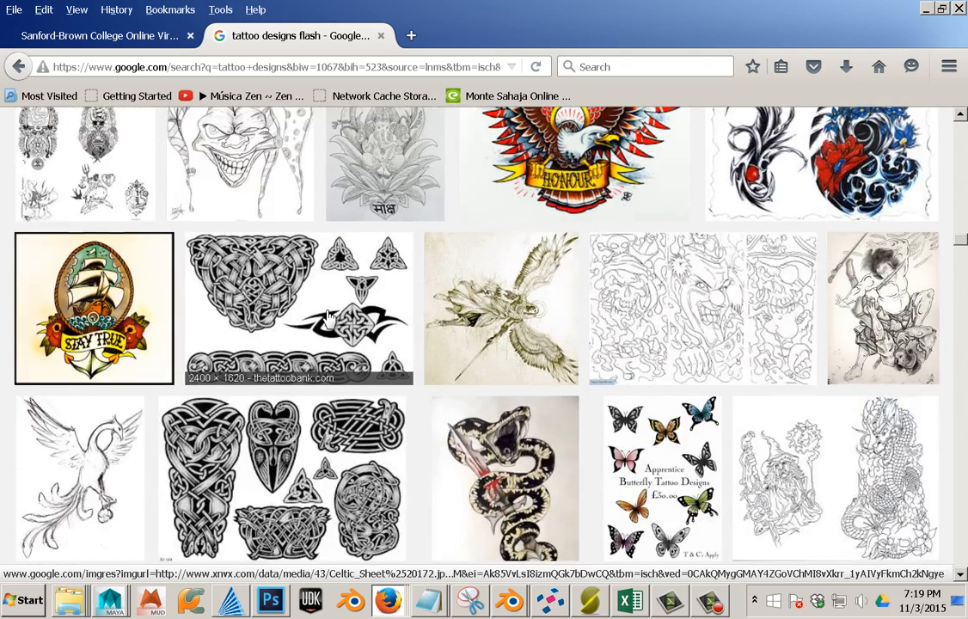
scroll(329, 316, "up", 2)
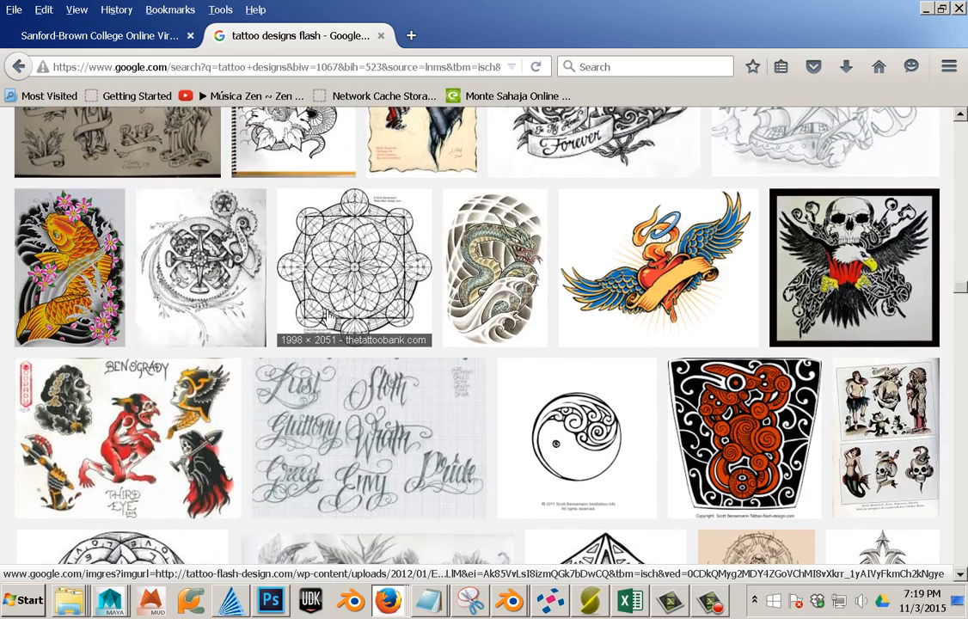
scroll(329, 316, "down", 2)
scroll(329, 317, "down", 6)
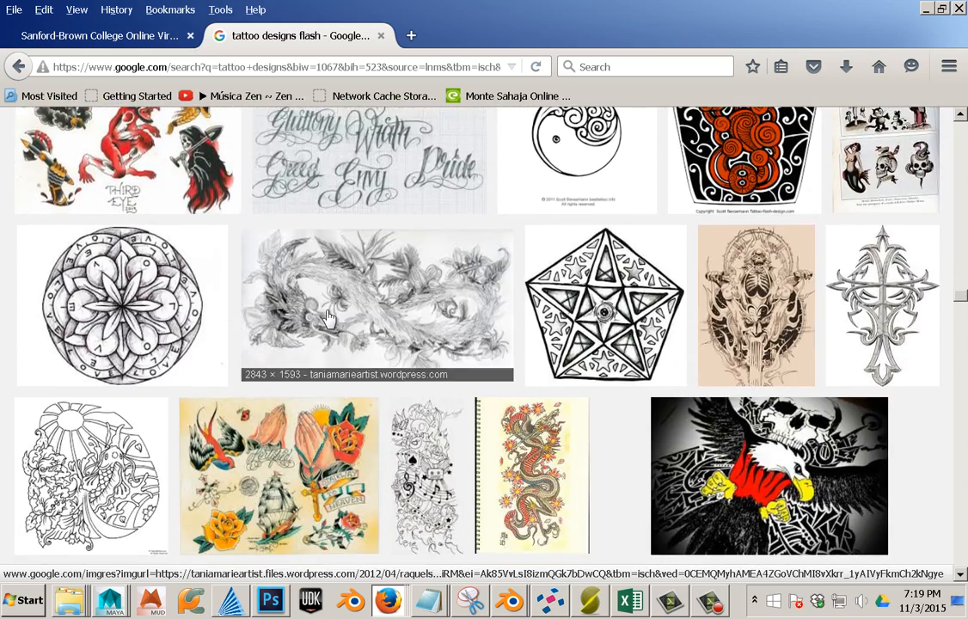
scroll(327, 316, "down", 3)
scroll(329, 318, "down", 6)
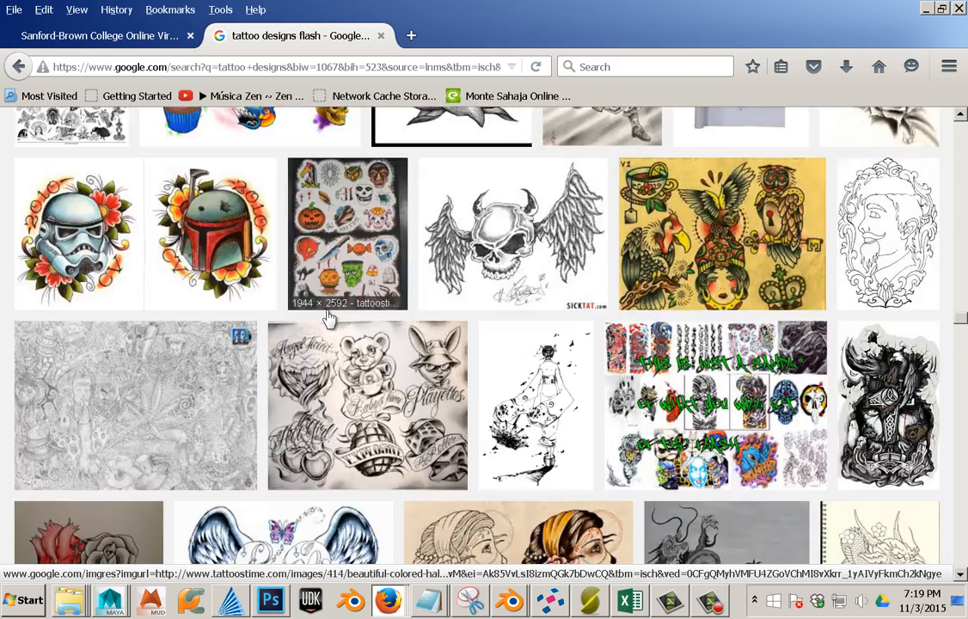
scroll(326, 317, "down", 6)
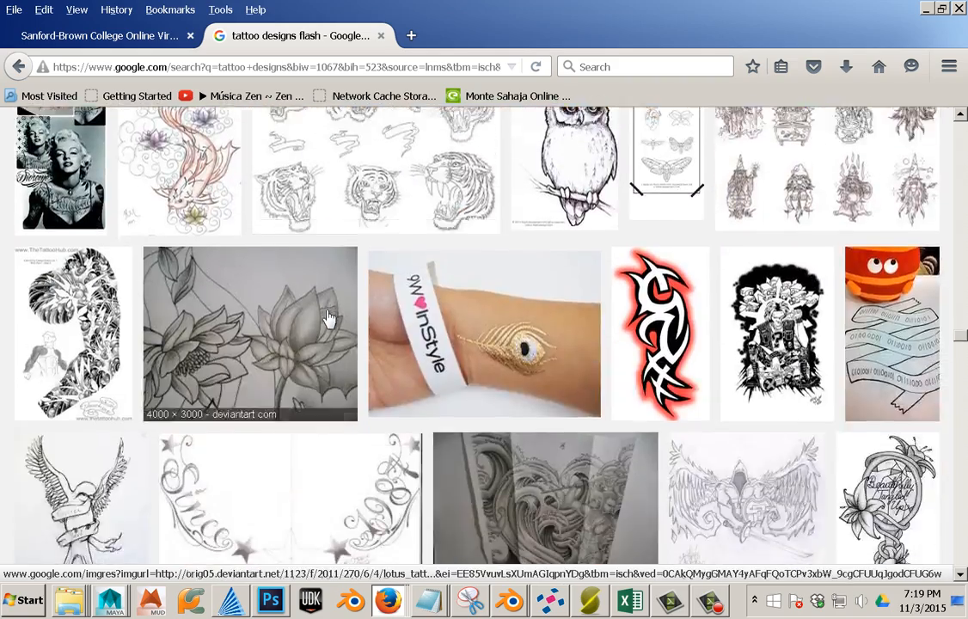
scroll(326, 317, "down", 3)
scroll(327, 317, "down", 10)
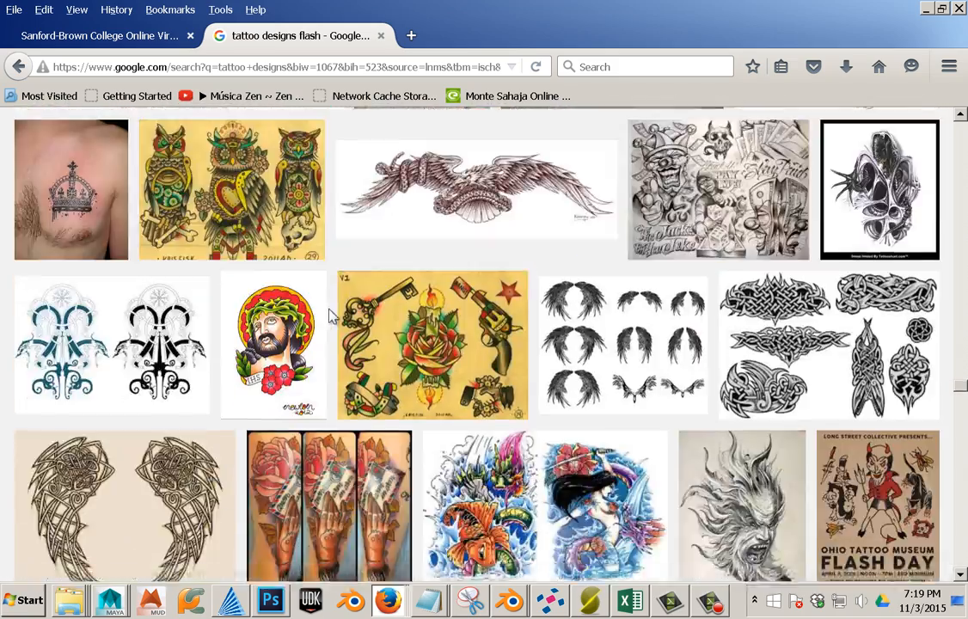
scroll(329, 316, "up", 10)
scroll(332, 316, "up", 10)
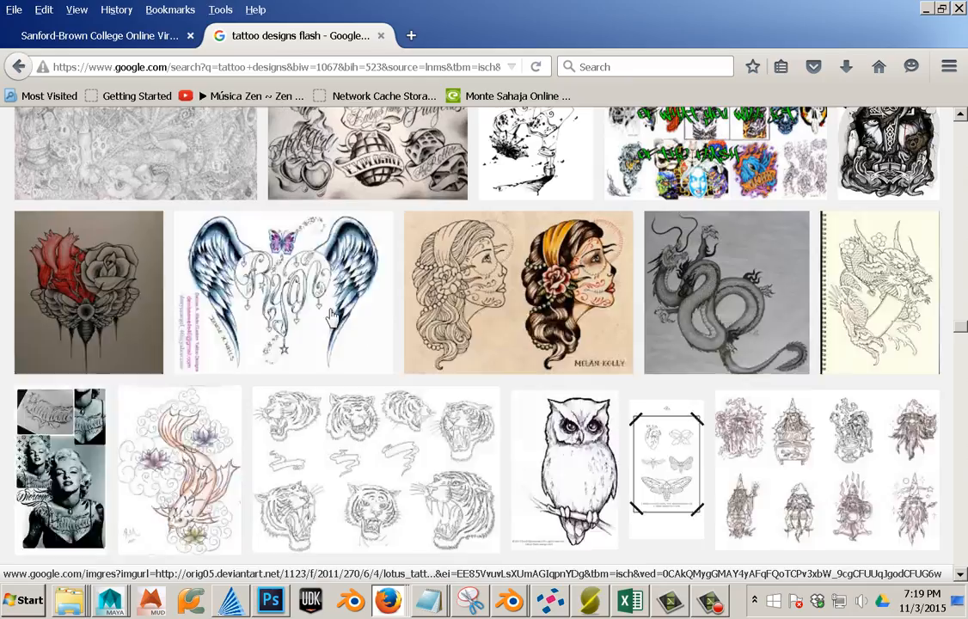
scroll(332, 316, "up", 5)
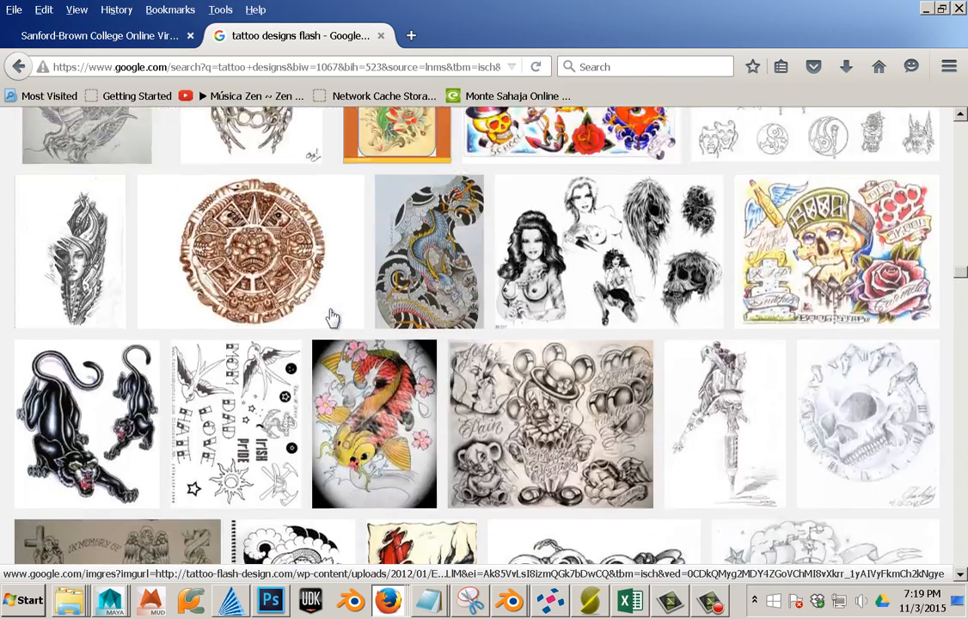
Open the blue-winged heart and banner tattoo at full size, and copy the image.
scroll(330, 318, "down", 6)
left_click(645, 283)
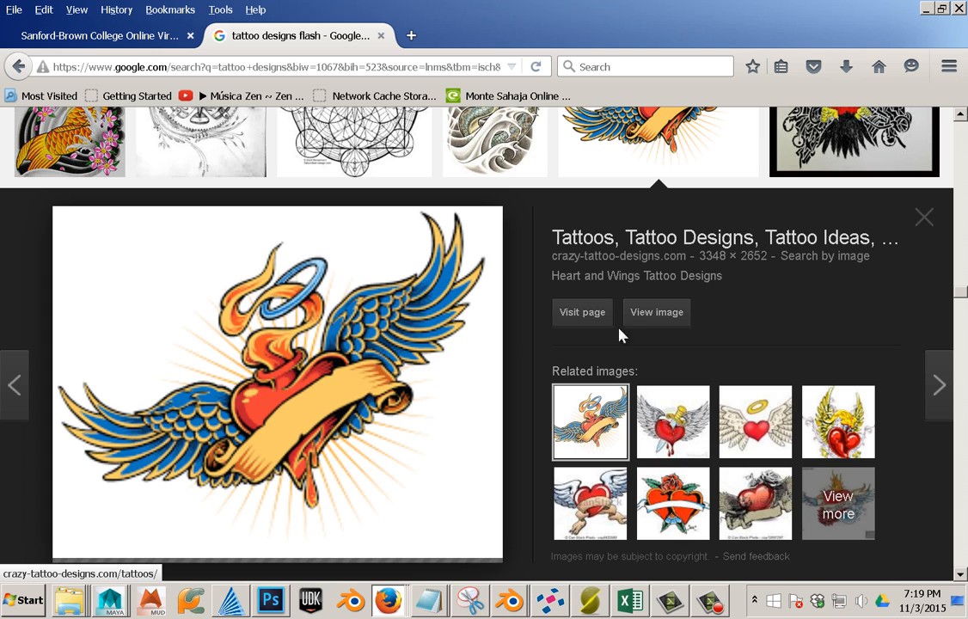
left_click(660, 316)
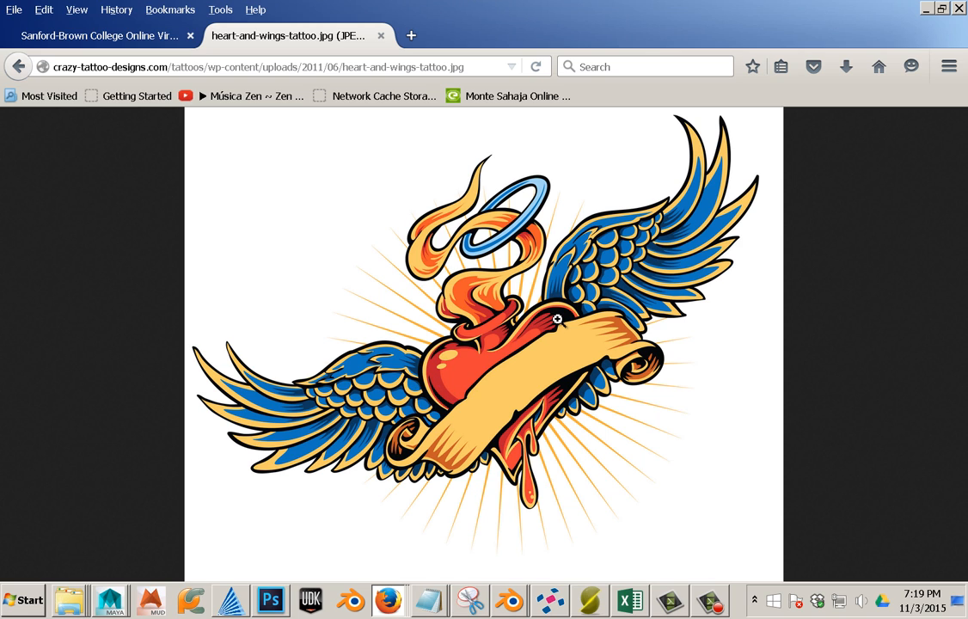
left_click(471, 341)
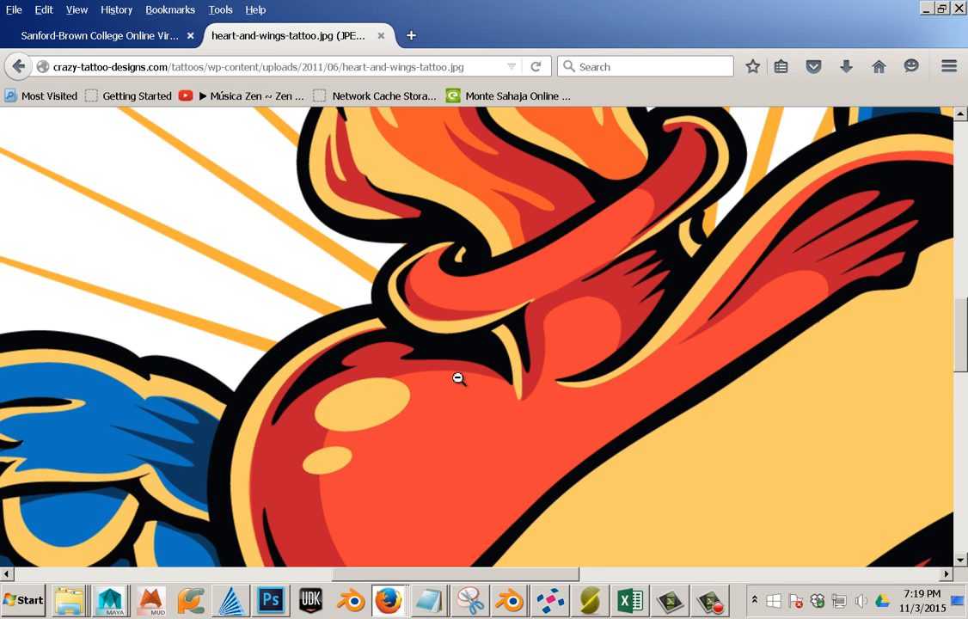
left_click(446, 367)
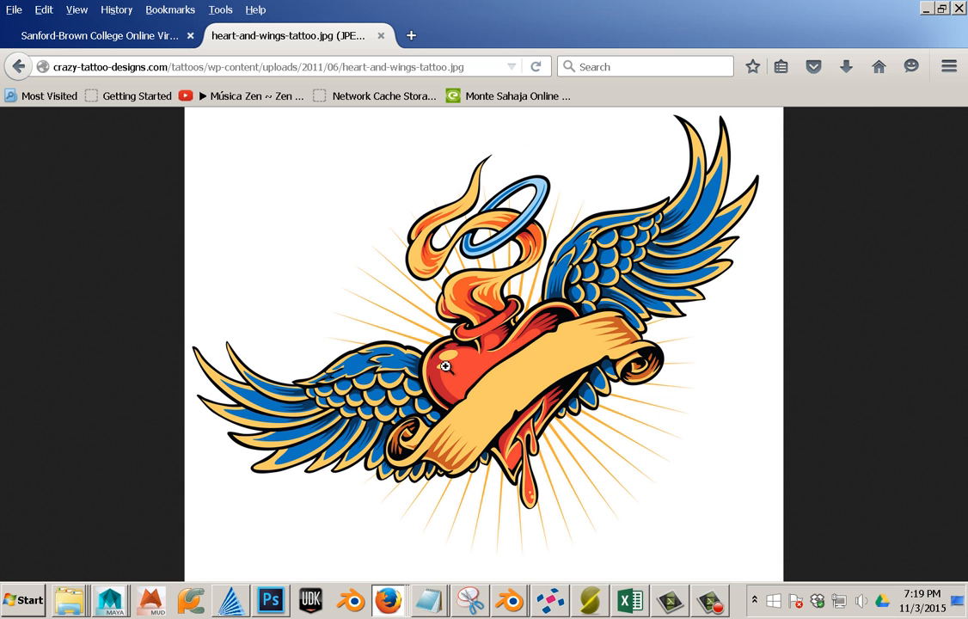
right_click(445, 366)
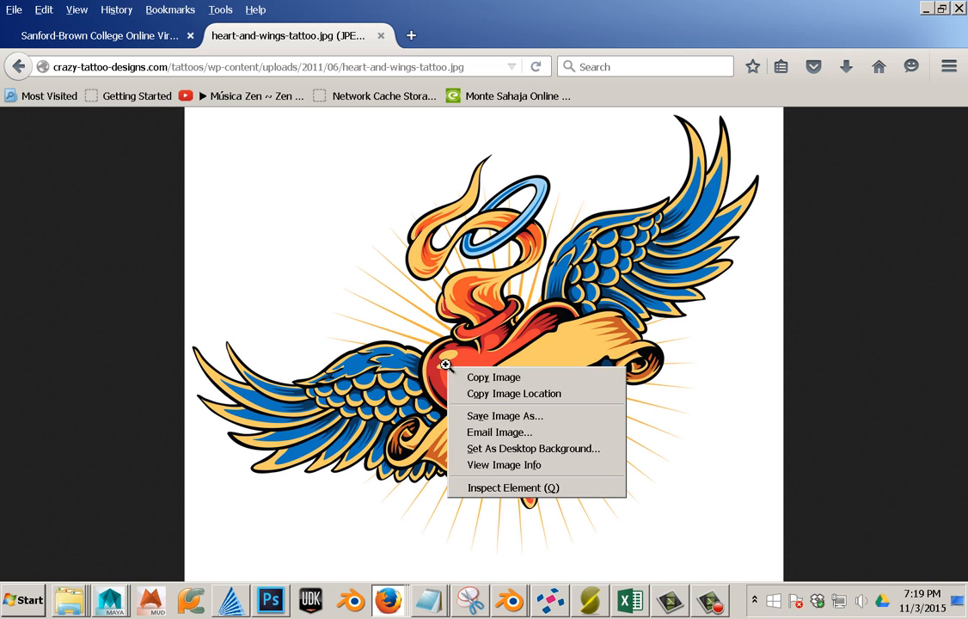
left_click(513, 379)
Switch to Photoshop, create a new document from the Clipboard preset at 3348 × 2652 pixels, and paste the copied tattoo image.
left_click(270, 600)
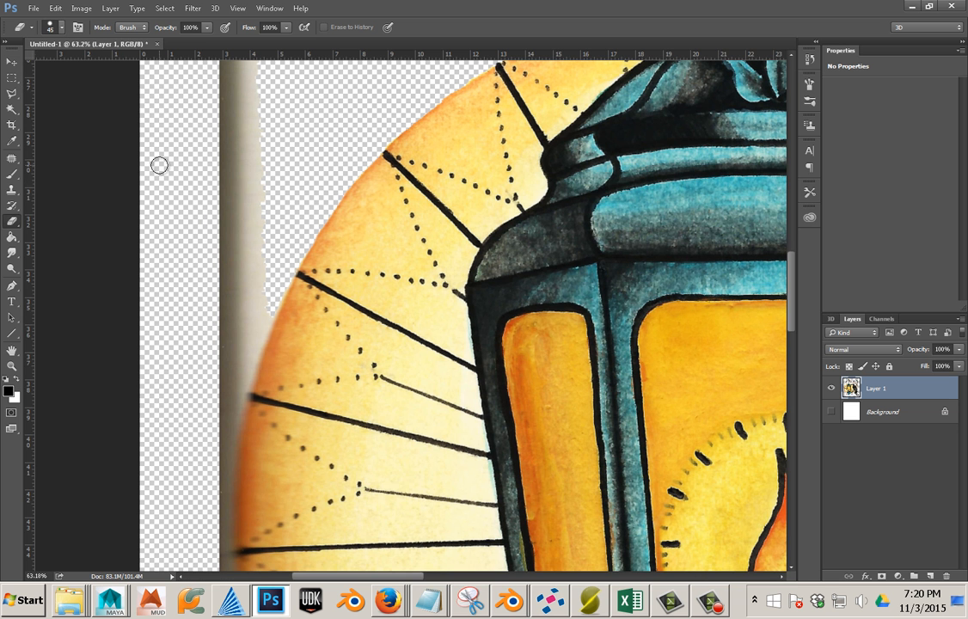
left_click(32, 7)
left_click(42, 21)
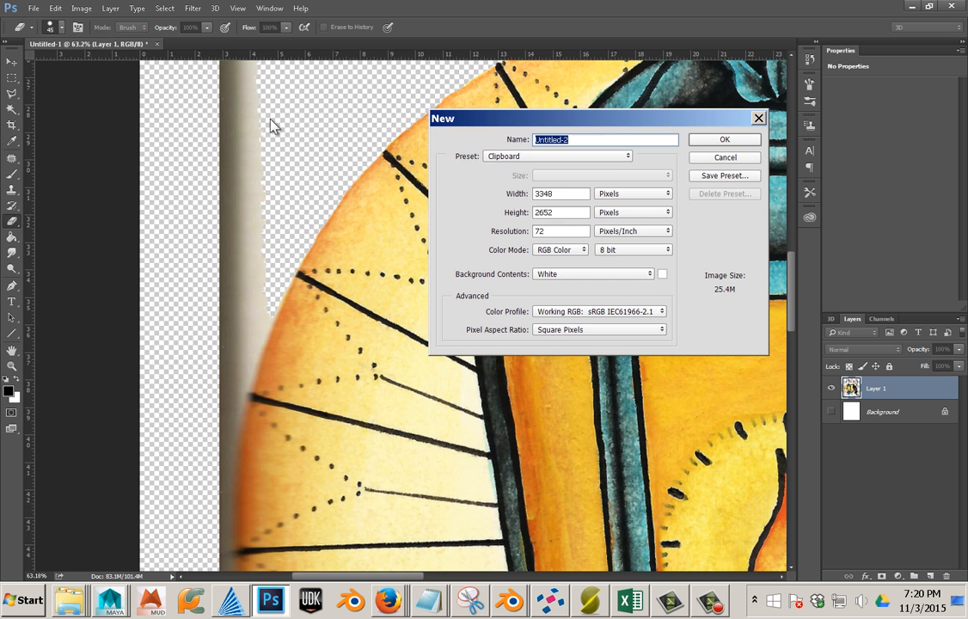
left_click(718, 138)
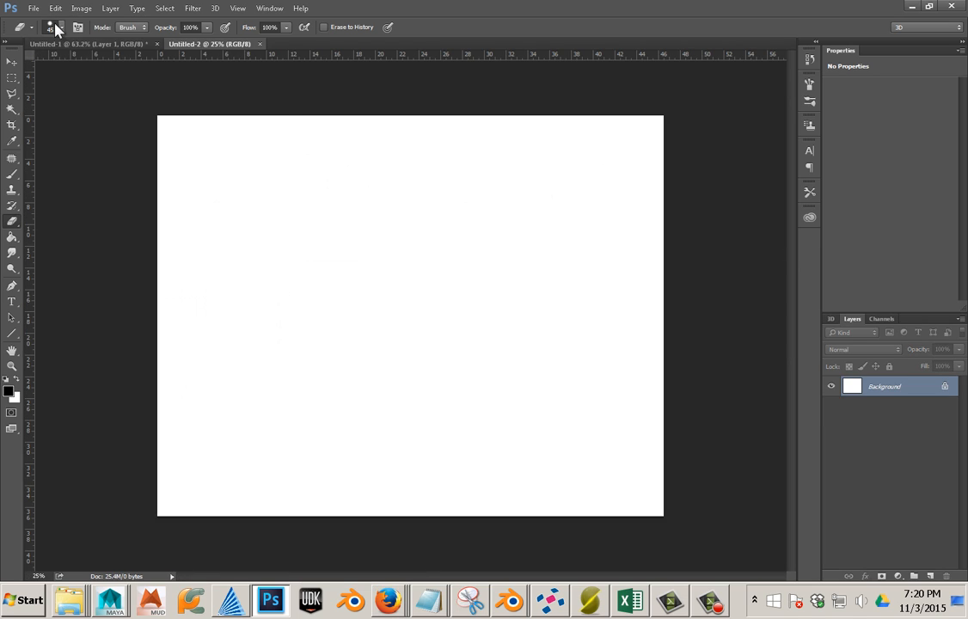
left_click(55, 8)
left_click(96, 131)
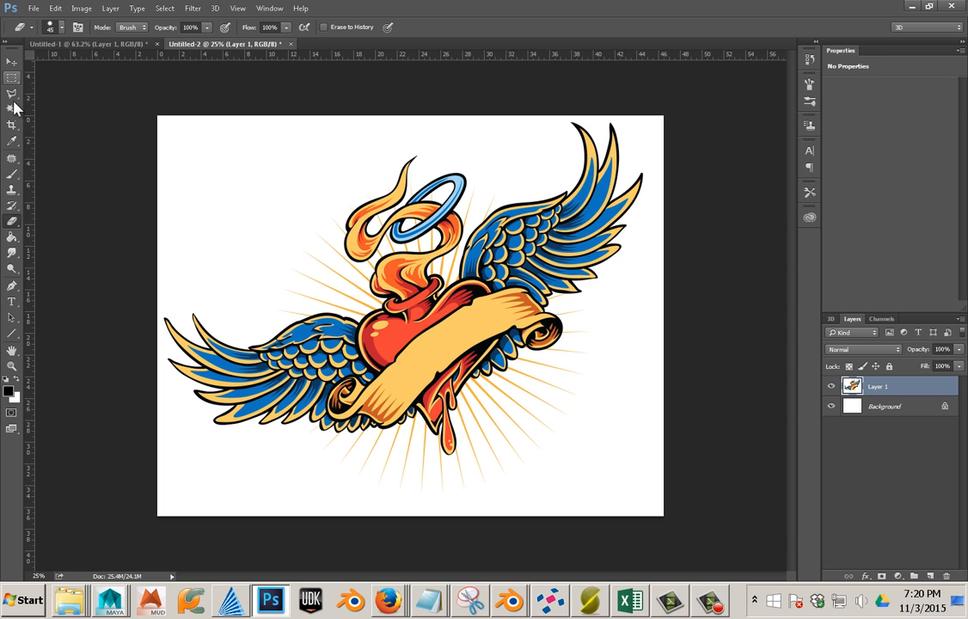
Set the Line tool's weight to 5 px, and draw and undo a short horizontal test line in the blank area above the heart's left wing.
left_click(12, 335)
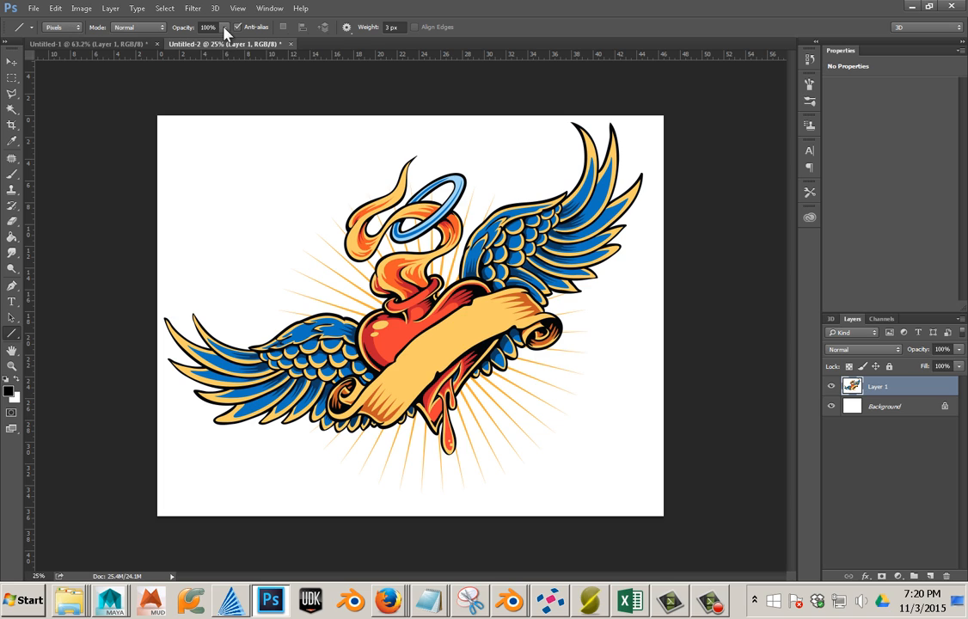
left_click(370, 27)
type("5px")
left_click_drag(177, 156, 235, 156)
key("ctrl+z")
Set the foreground color to pure CMYK black with C 0, M 0, Y 0 and K 100.
left_click(9, 390)
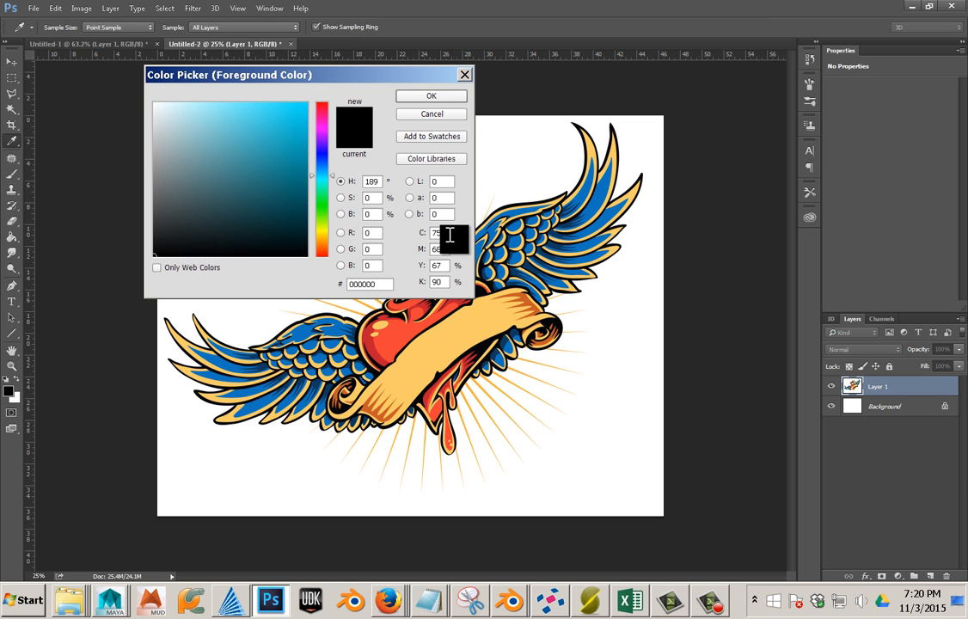
double_click(438, 281)
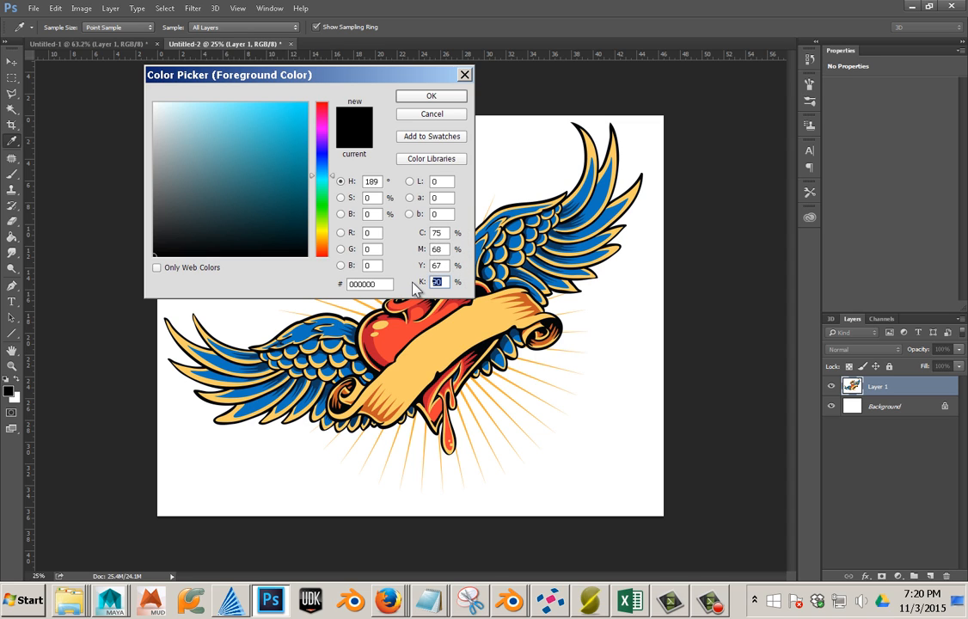
type("100")
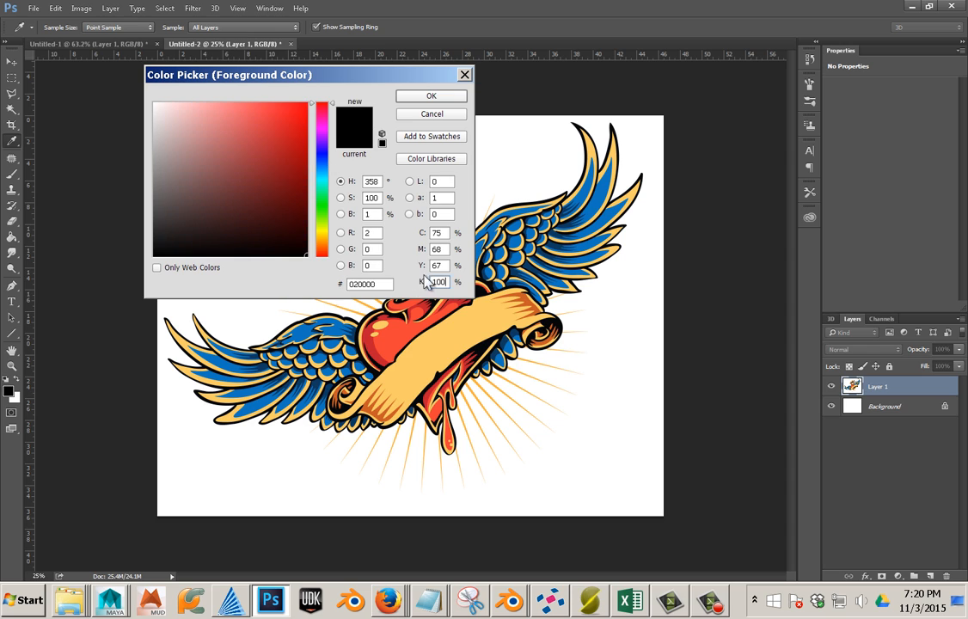
double_click(437, 265)
type("0")
double_click(436, 233)
type("0")
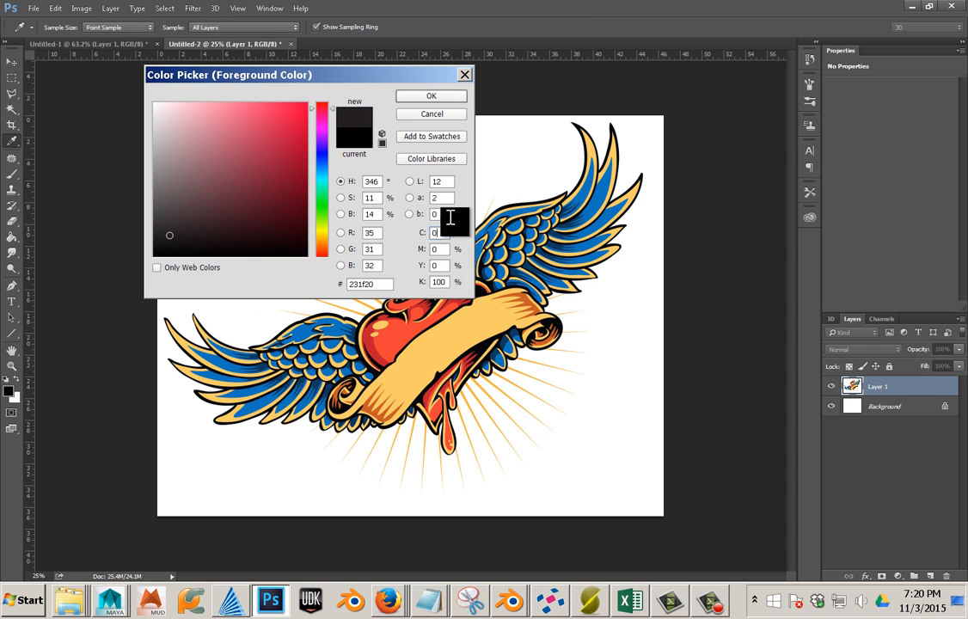
left_click(433, 96)
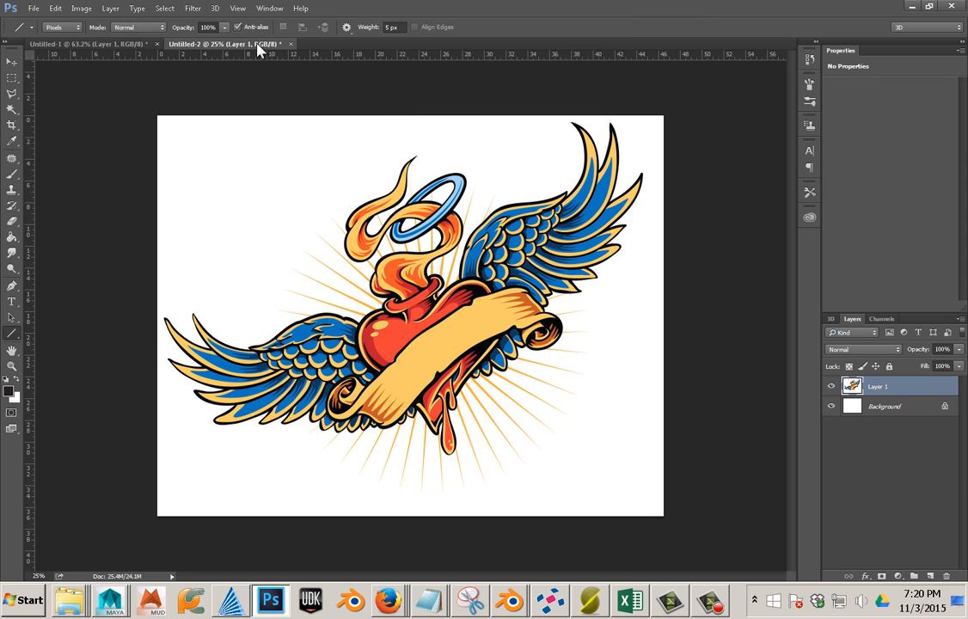
Draw black crosshair registration marks freehand in the four corners around the artwork, undoing the first line.
mouse_move(174, 158)
left_mouse_down()
mouse_move(274, 158)
mouse_move(212, 158)
left_mouse_up()
key("ctrl+z")
mouse_move(183, 161)
left_mouse_down()
mouse_move(222, 161)
mouse_move(201, 160)
mouse_move(201, 177)
left_mouse_up()
mouse_move(625, 458)
left_mouse_down()
mouse_move(625, 487)
mouse_move(623, 472)
mouse_move(636, 472)
left_mouse_up()
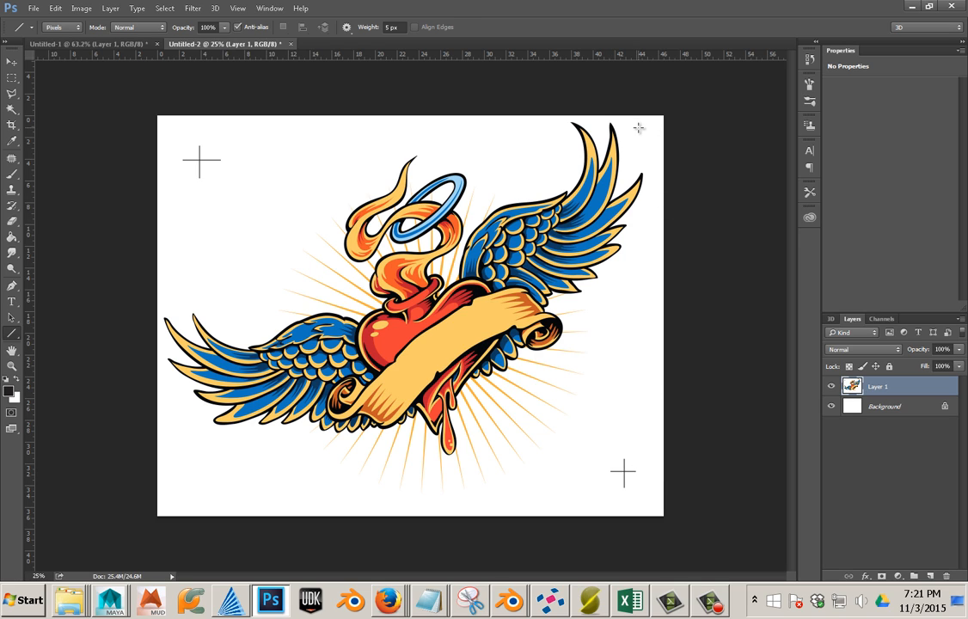
left_click_drag(641, 132, 648, 138)
mouse_move(191, 471)
left_mouse_down()
mouse_move(191, 492)
mouse_move(213, 481)
left_mouse_up()
Add a horizontal guide at about 33.5 in below the artwork, and erase the freehand corner crosshairs with the eraser enlarged to 250 px.
left_click_drag(319, 56, 329, 480)
left_click(11, 223)
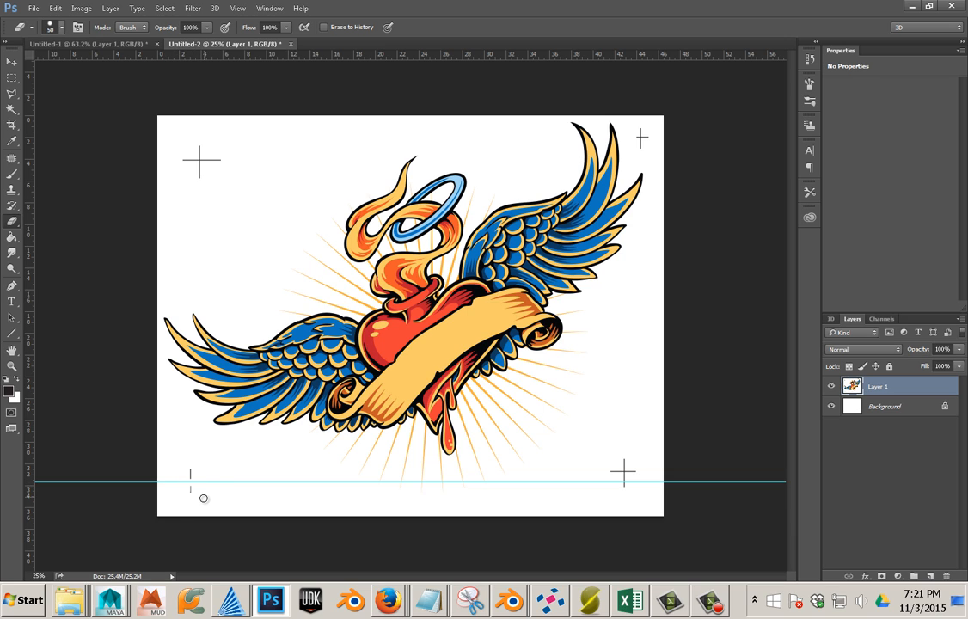
key("bracketright")
key("bracketright")
key("bracketright")
key("bracketright")
key("bracketright")
key("bracketright")
key("bracketright")
key("bracketright")
key("bracketright")
key("bracketright")
left_click_drag(196, 481, 194, 493)
left_click_drag(618, 478, 620, 470)
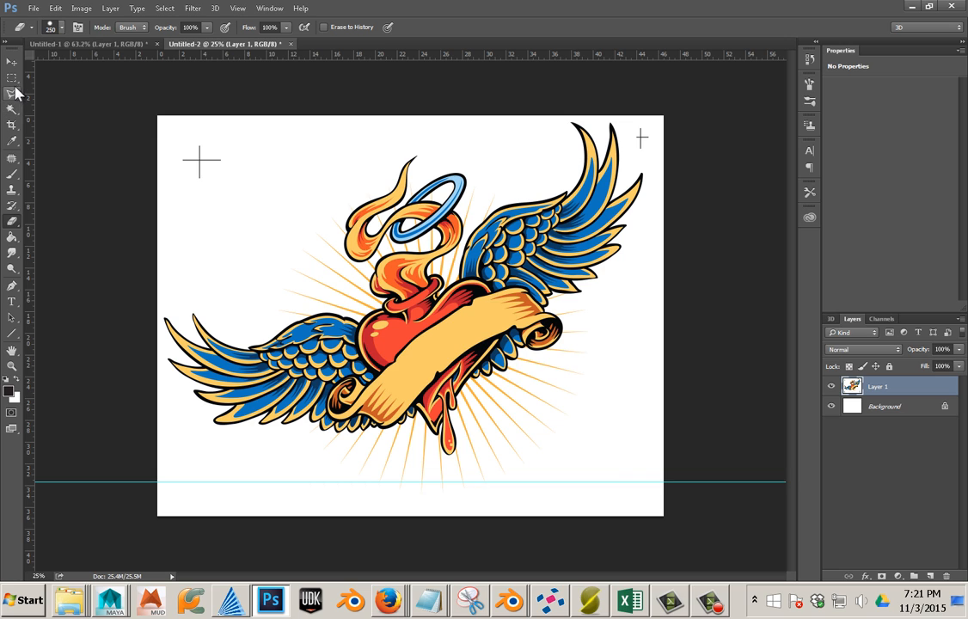
left_click(203, 161)
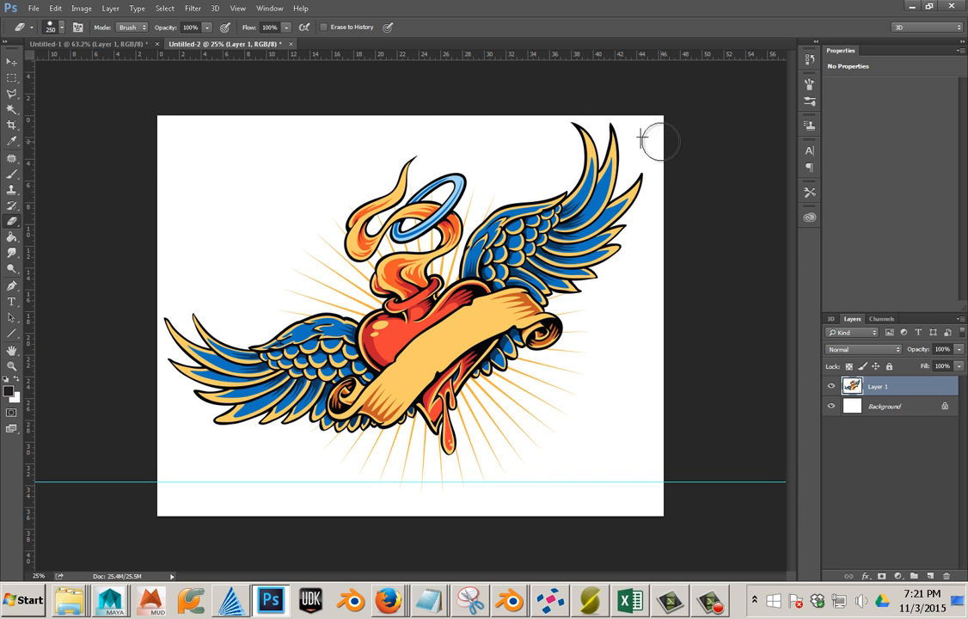
left_click(644, 136)
Add vertical guides at about 4 in and 44.5 in, and a horizontal guide at about 2.5 in near the canvas's upper edge.
left_click_drag(30, 262, 204, 259)
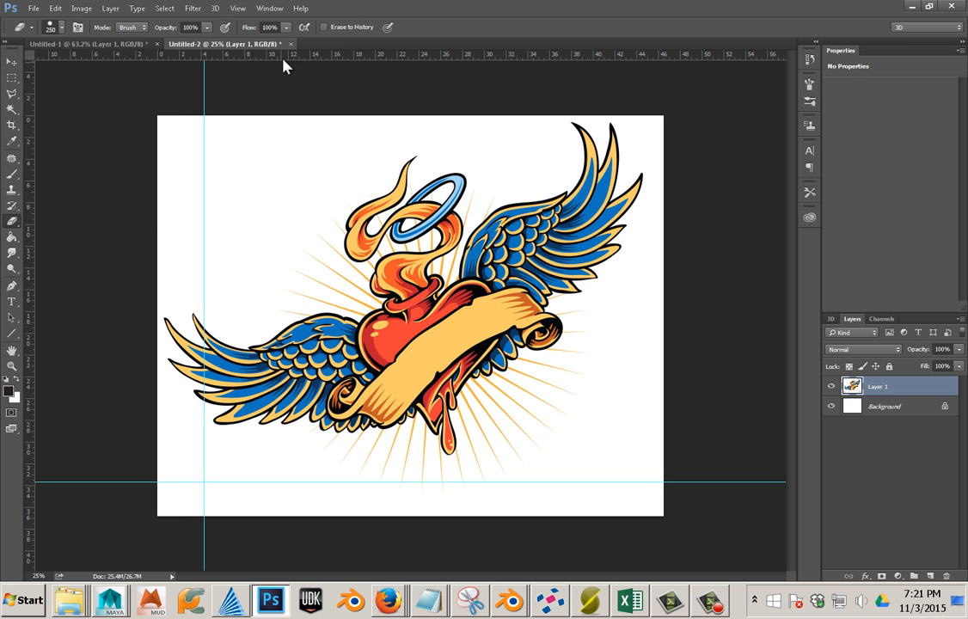
left_click_drag(284, 56, 291, 144)
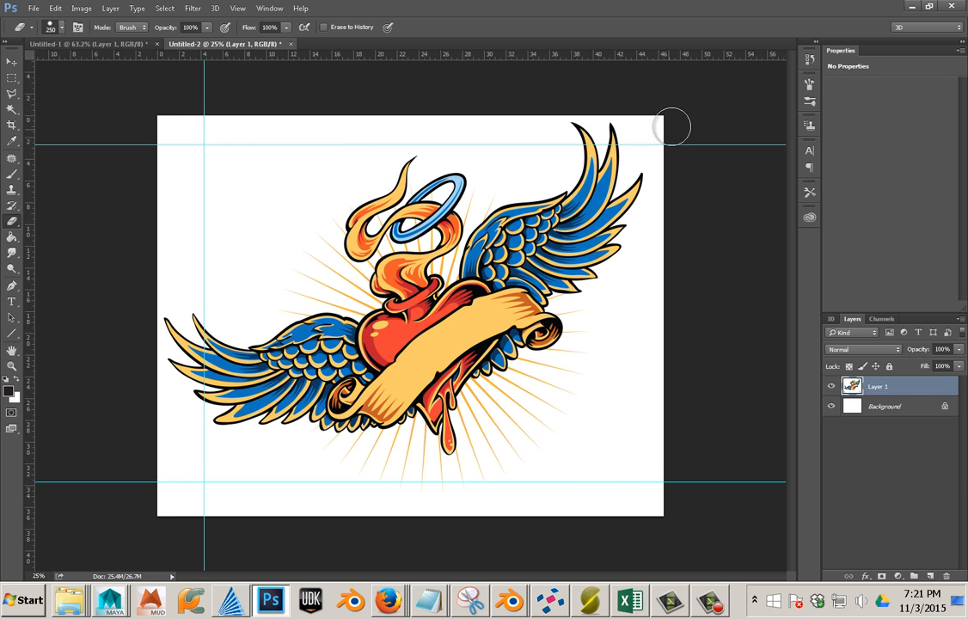
left_click_drag(27, 267, 641, 269)
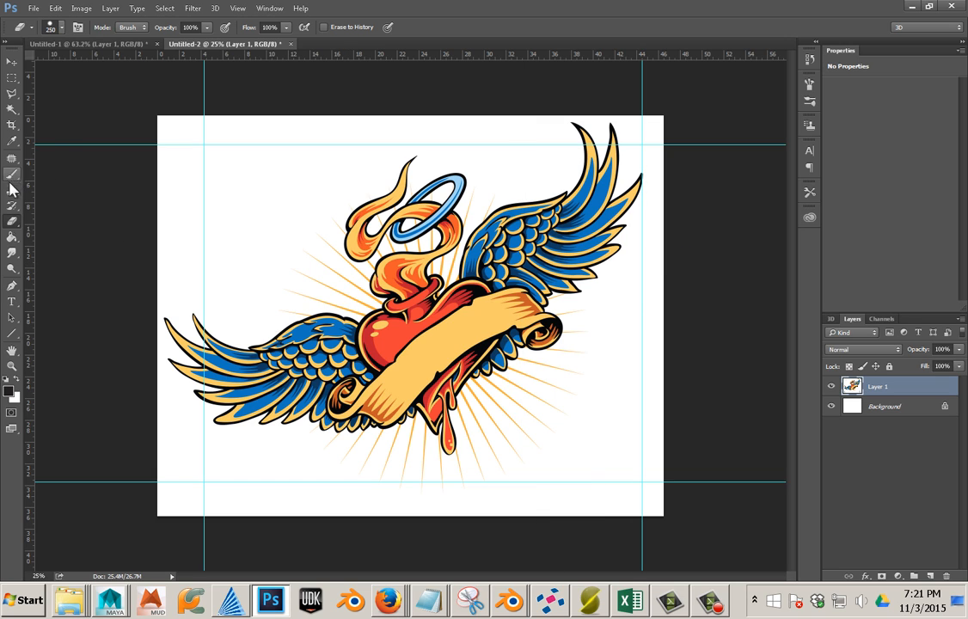
Draw a black crosshair registration mark with the Line tool at each of the four guide intersections.
left_click(12, 332)
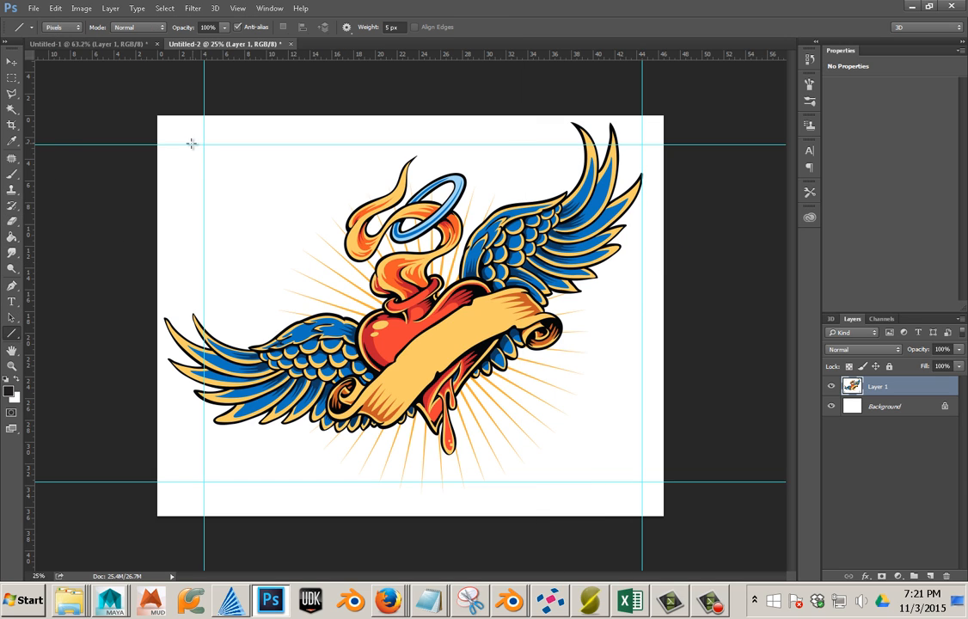
mouse_move(191, 143)
left_mouse_down()
mouse_move(224, 144)
mouse_move(204, 163)
left_mouse_up()
mouse_move(204, 474)
left_mouse_down()
mouse_move(204, 497)
mouse_move(216, 483)
left_mouse_up()
mouse_move(643, 136)
left_mouse_down()
mouse_move(643, 155)
mouse_move(653, 146)
left_mouse_up()
left_click_drag(641, 486, 650, 482)
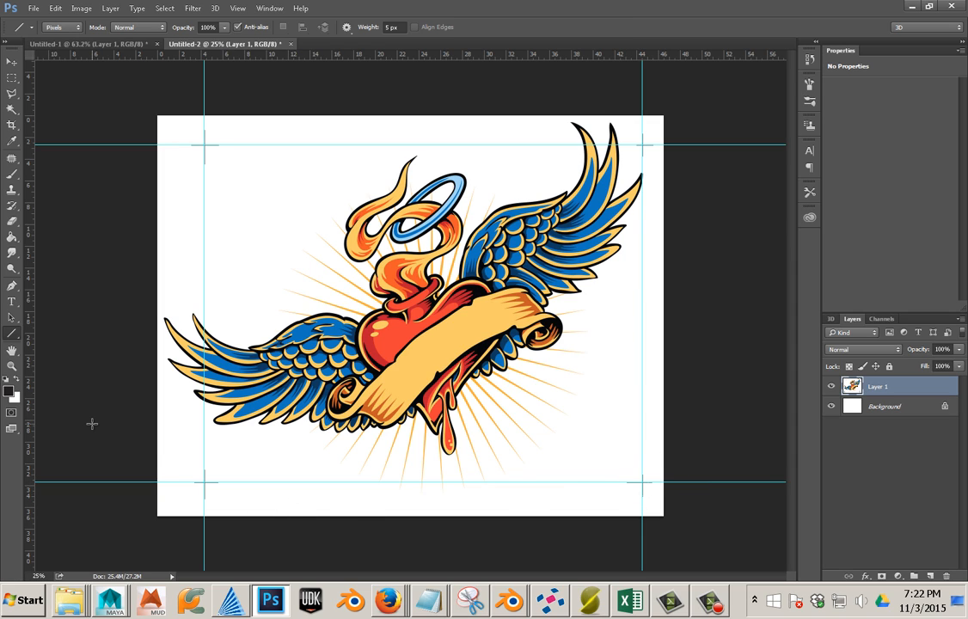
Move all four guides off the registration marks and outside the canvas edges.
left_click(12, 62)
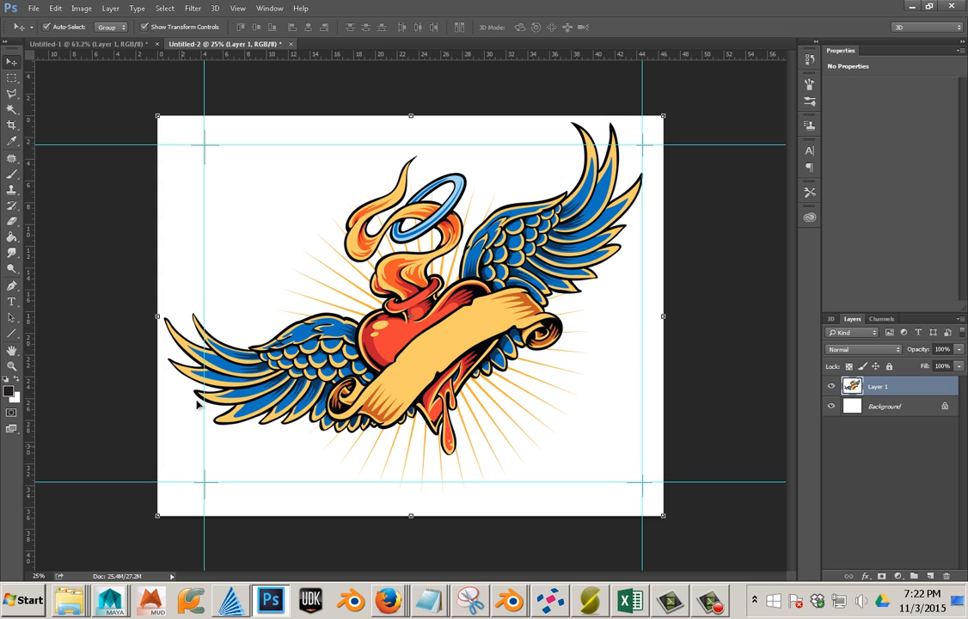
left_click(236, 559)
left_click_drag(204, 478, 84, 447)
left_click_drag(132, 484, 124, 546)
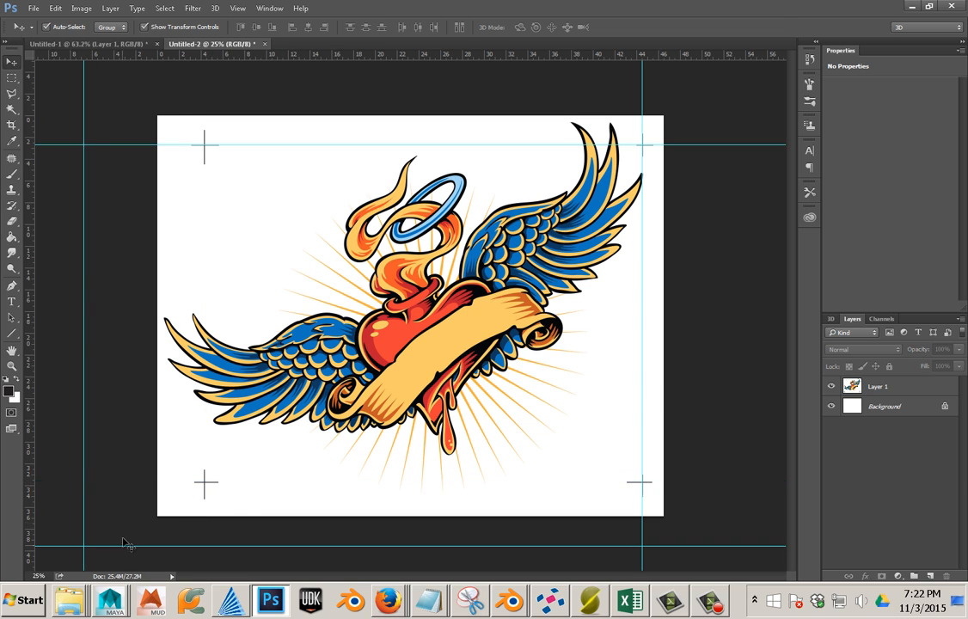
left_click_drag(125, 146, 129, 94)
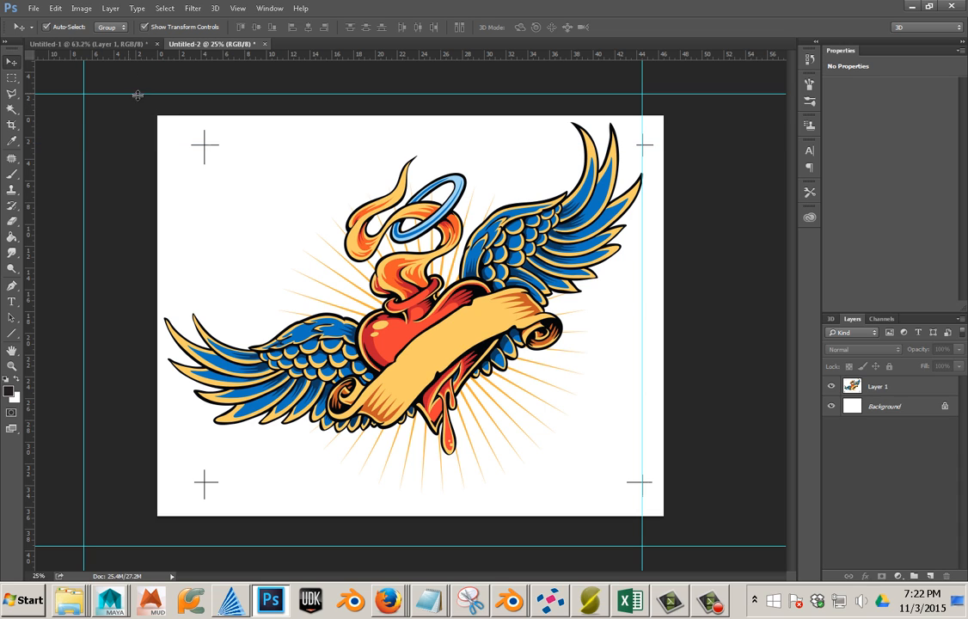
left_click_drag(643, 100, 704, 94)
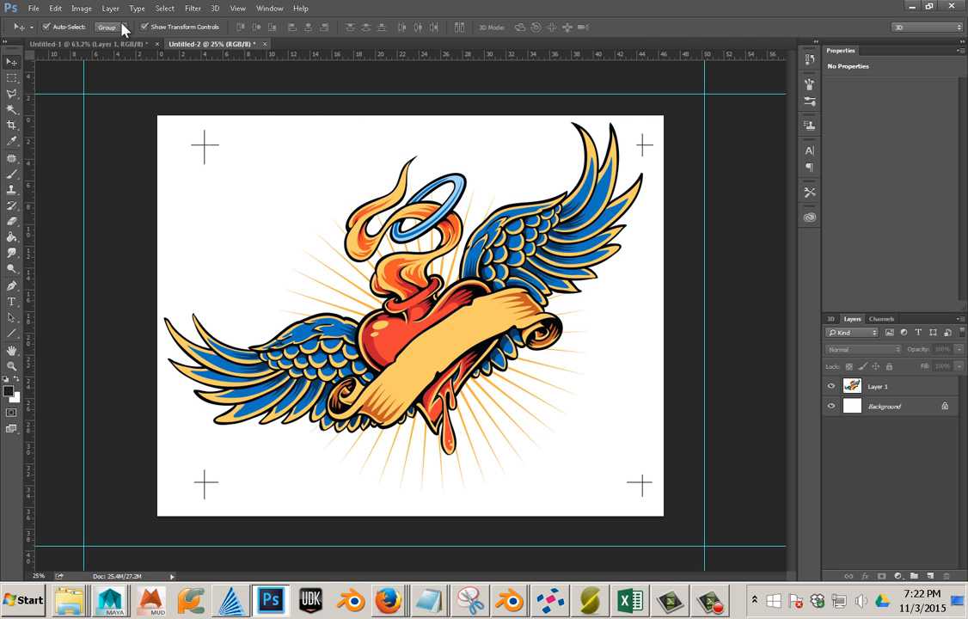
Convert the document to CMYK Color, flattening the image and accepting the U.S. Web Coated (SWOP) v2 profile.
left_click(82, 9)
mouse_move(103, 25)
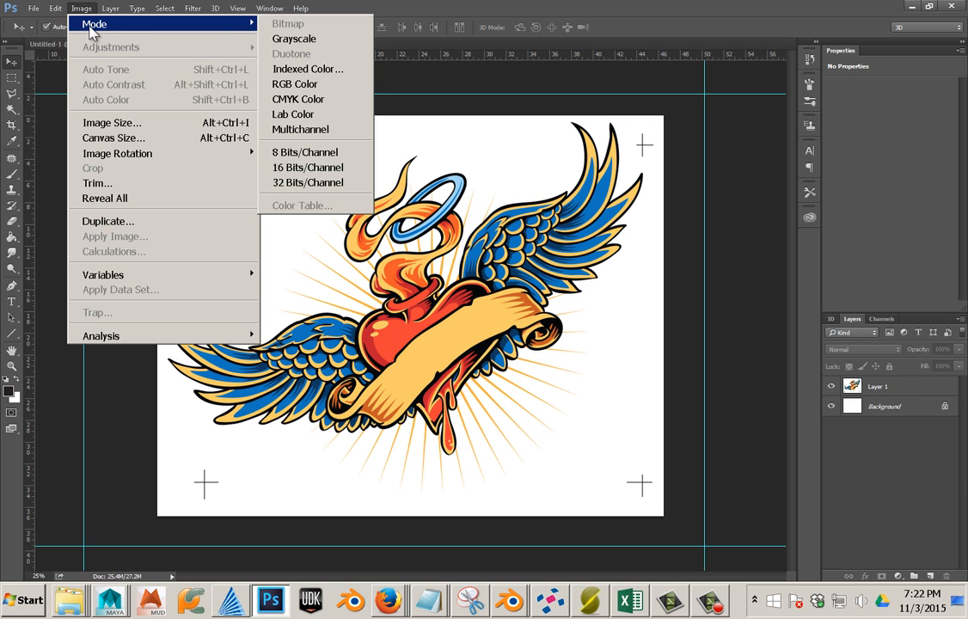
left_click(303, 99)
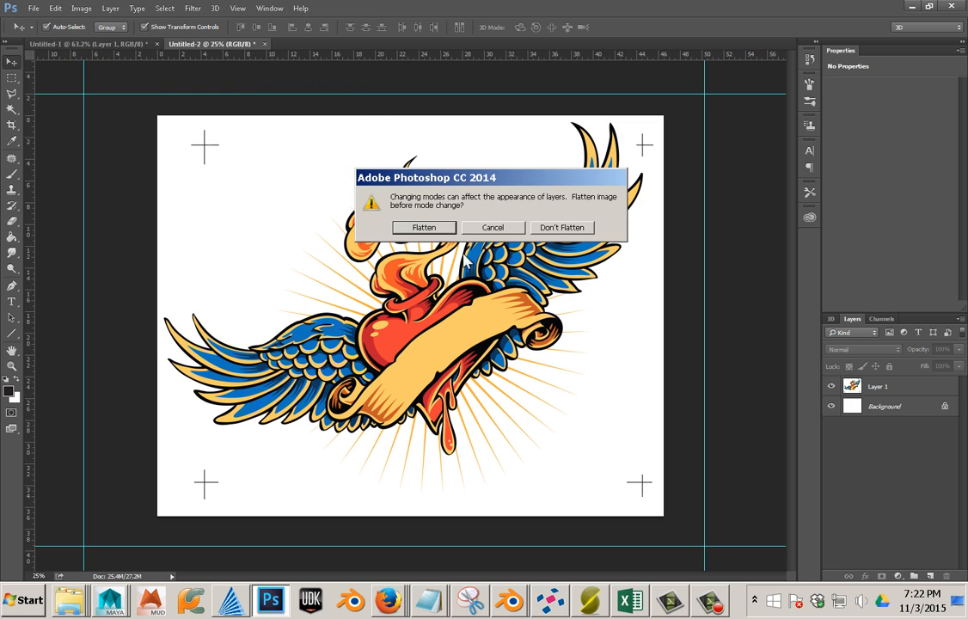
left_click(424, 227)
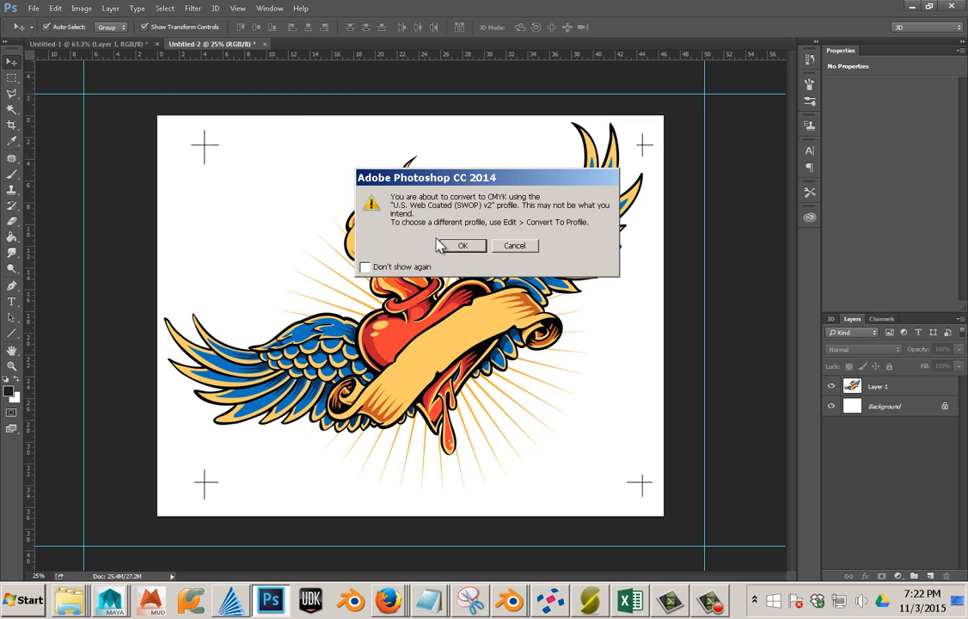
left_click(461, 246)
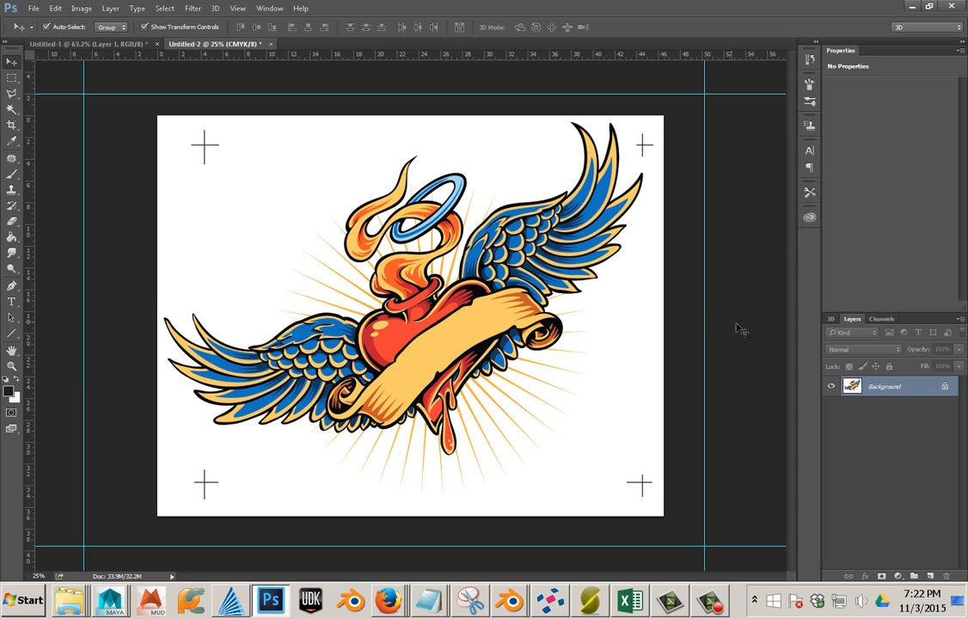
Examine the document's cyan, magenta, yellow and black channels and the channel commands available.
left_click(883, 320)
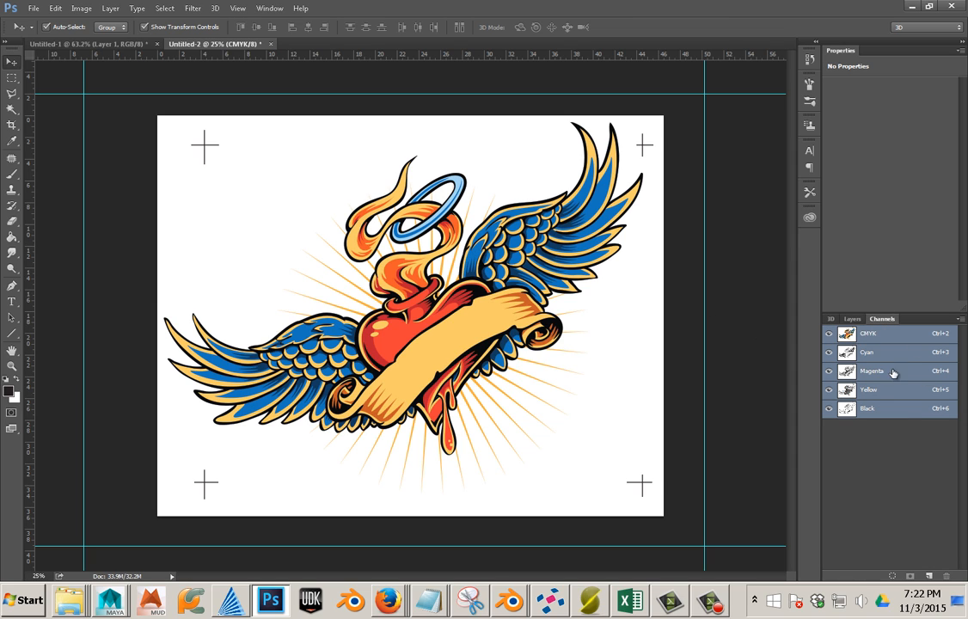
left_click(960, 320)
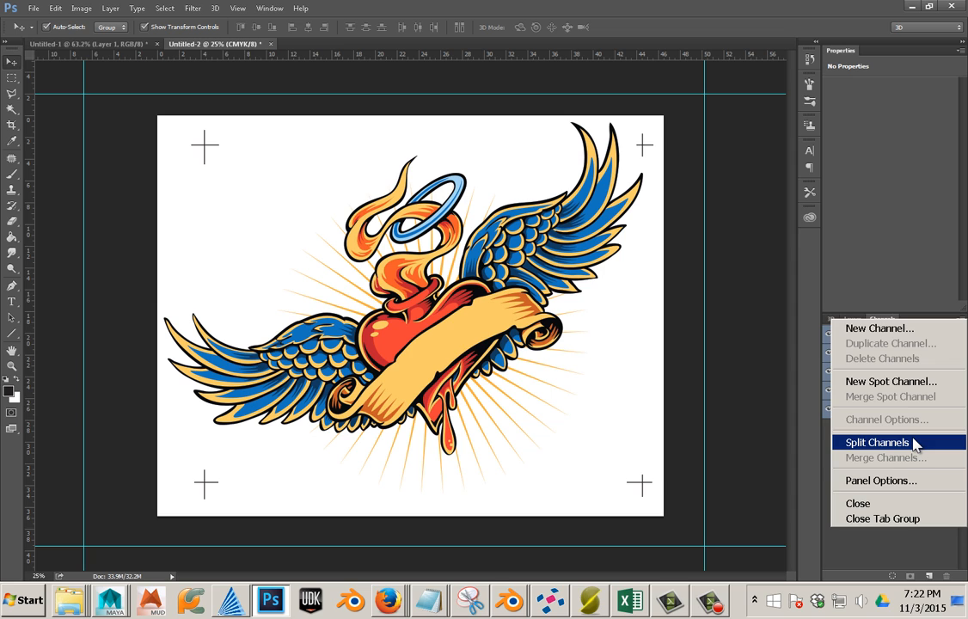
left_click(902, 291)
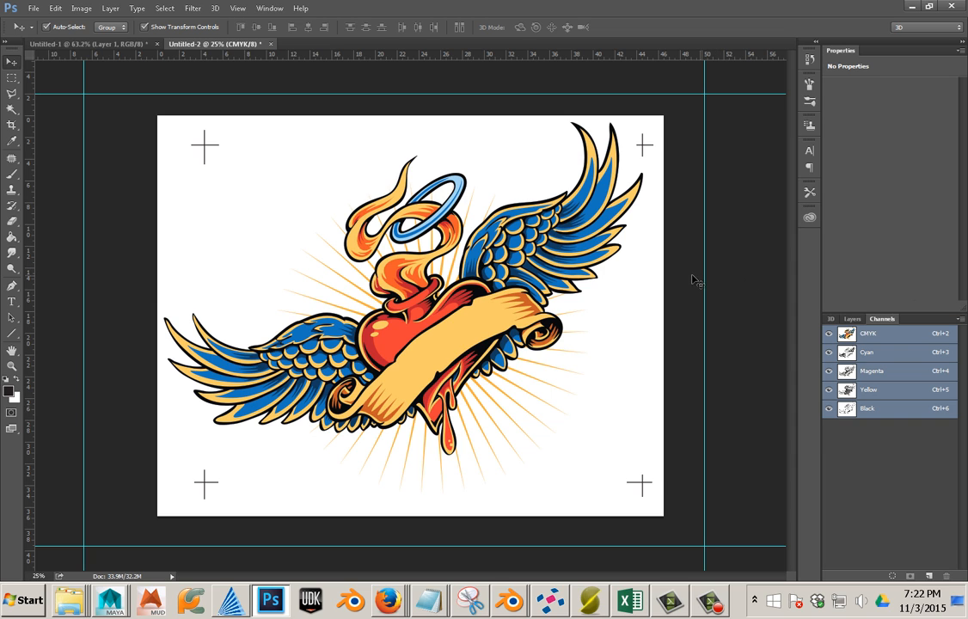
Resize the image to 10 inches wide at a resolution of 300 pixels/inch.
left_click(81, 7)
left_click(118, 129)
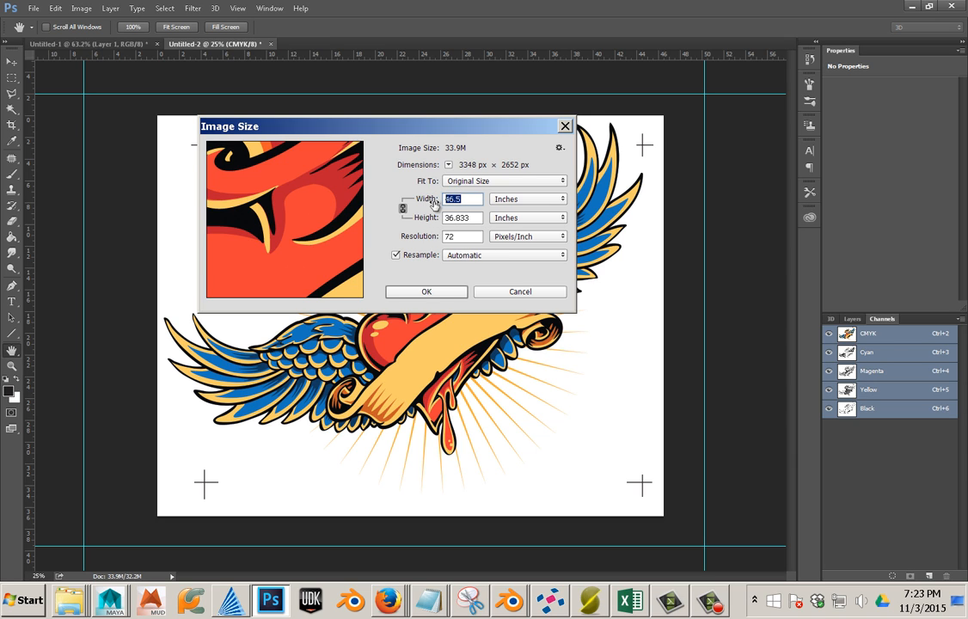
type("10")
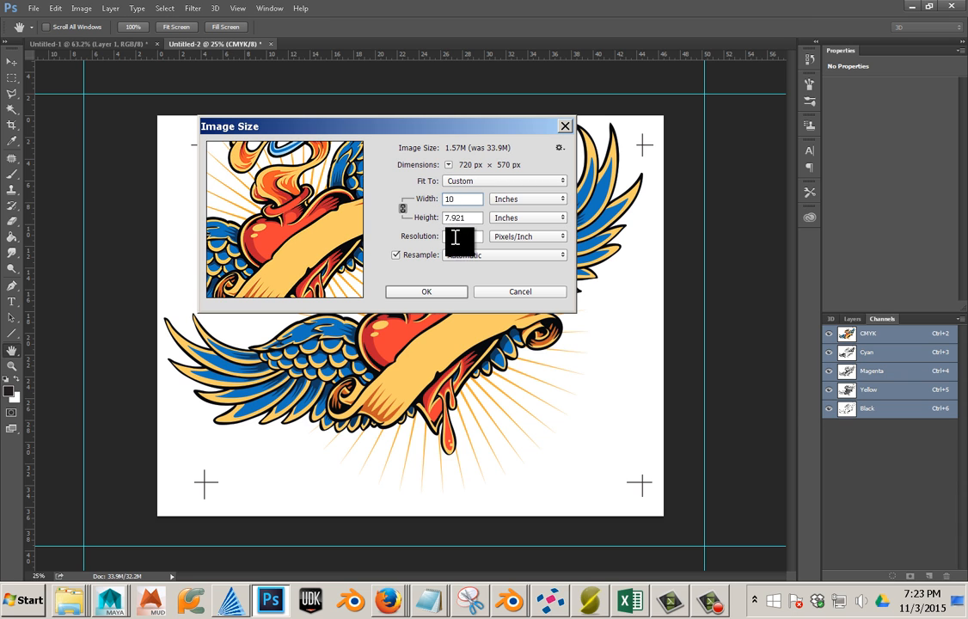
left_click(455, 238)
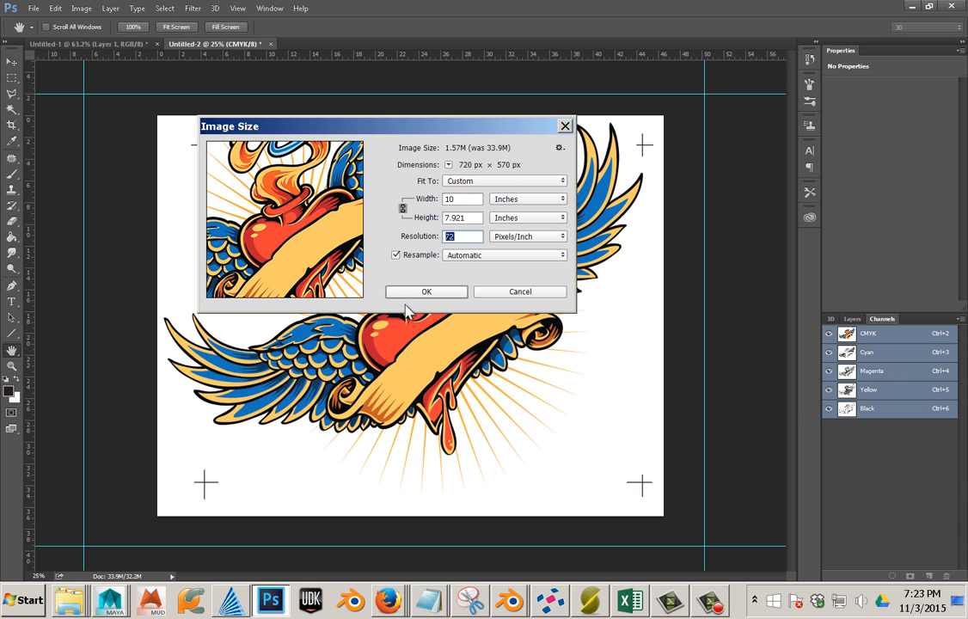
type("300")
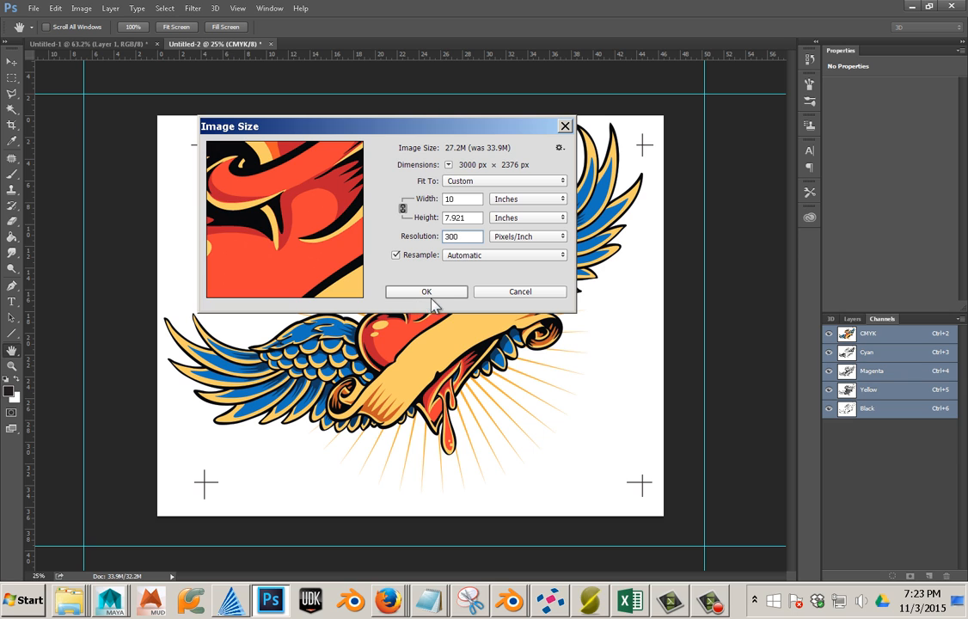
left_click(433, 294)
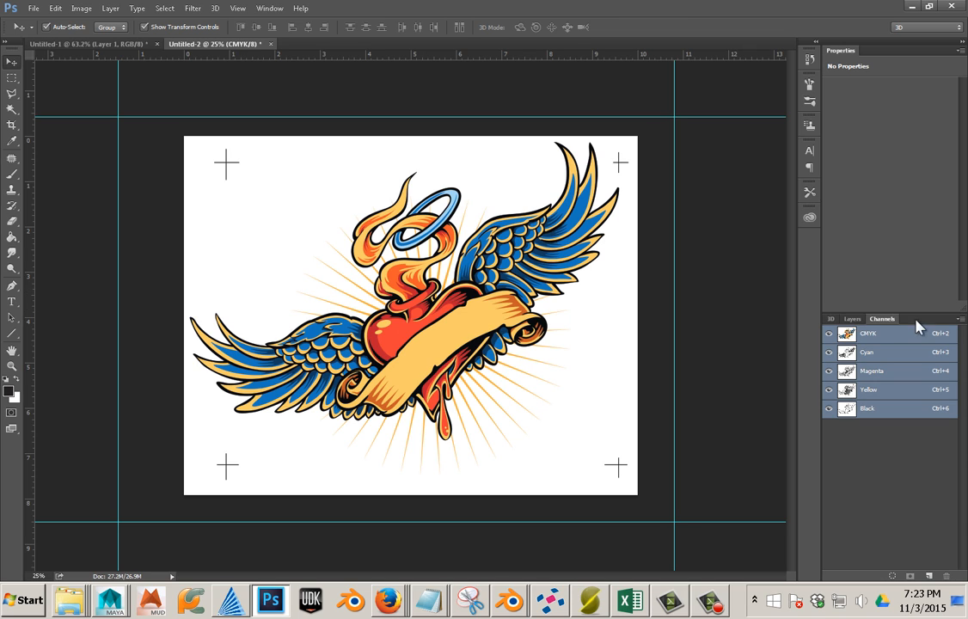
Split the CMYK channels into separate grayscale documents, and review the yellow, magenta and cyan separations.
left_click(961, 319)
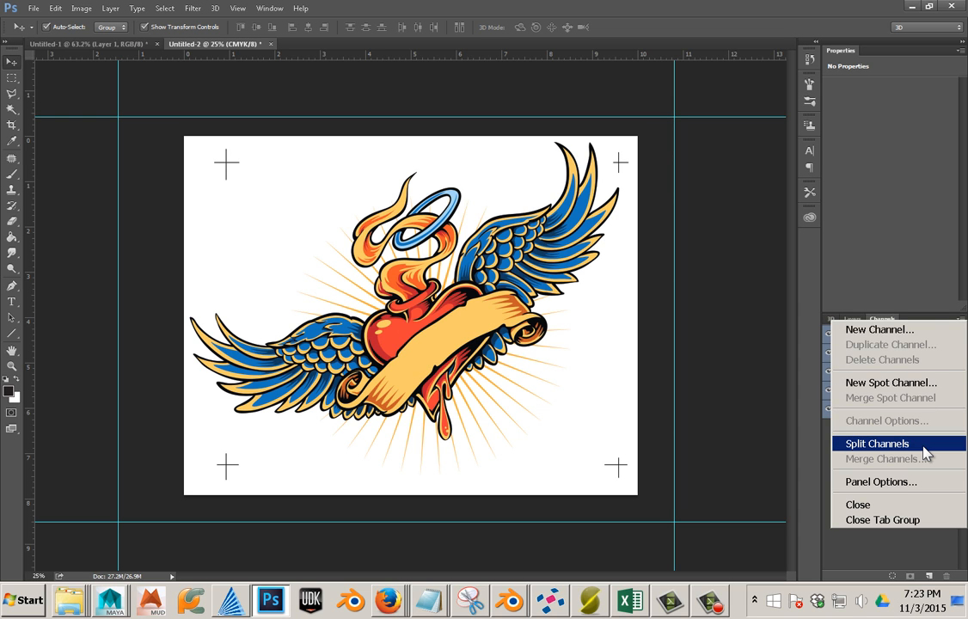
left_click(876, 444)
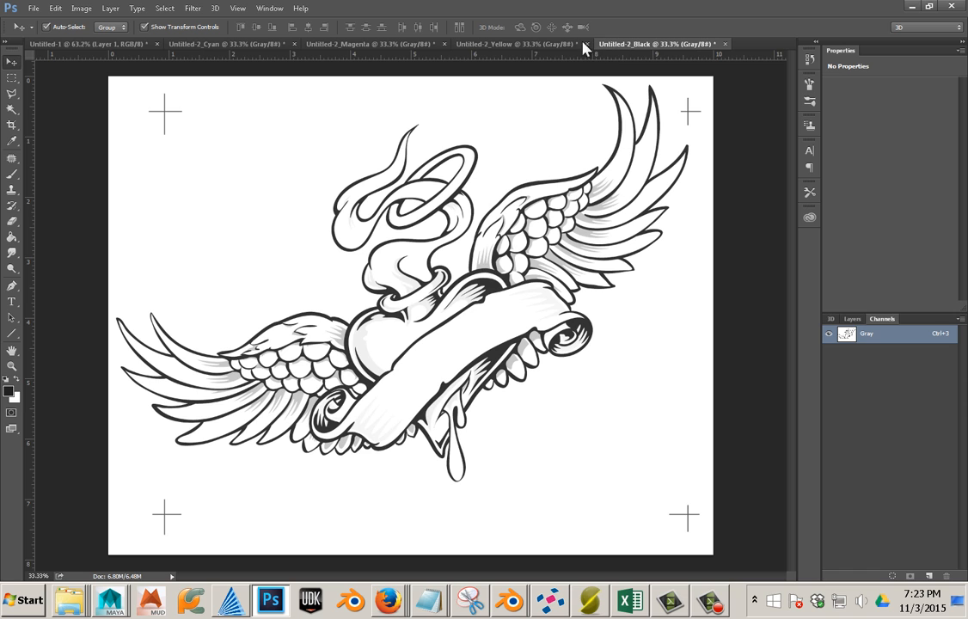
left_click(543, 44)
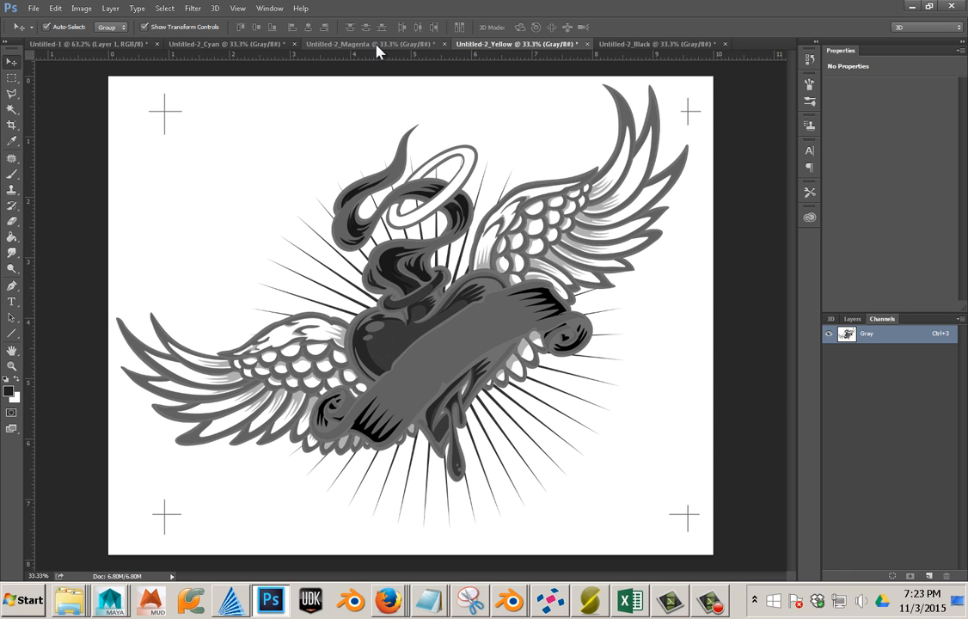
left_click(377, 44)
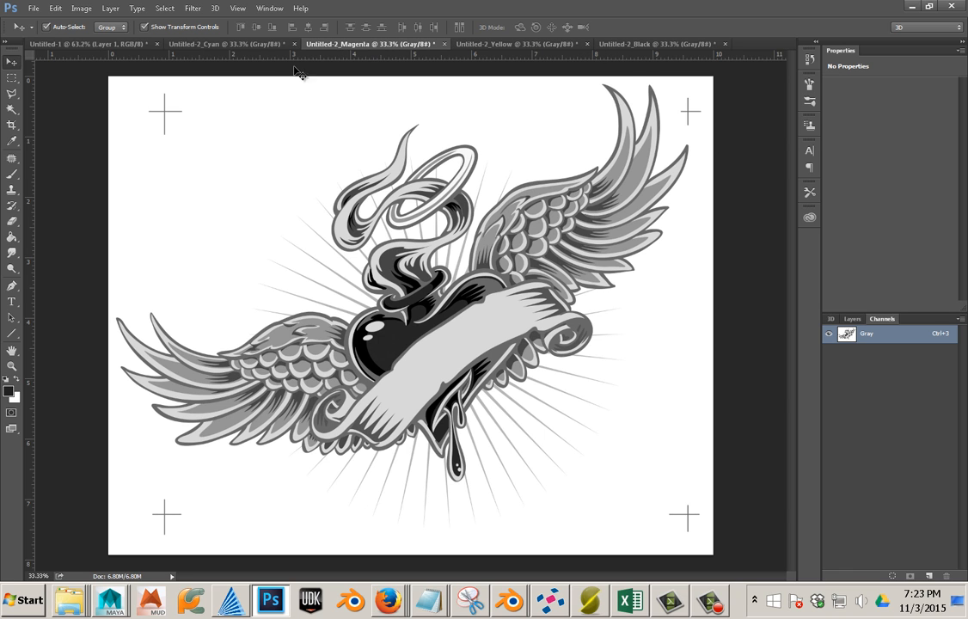
left_click(208, 44)
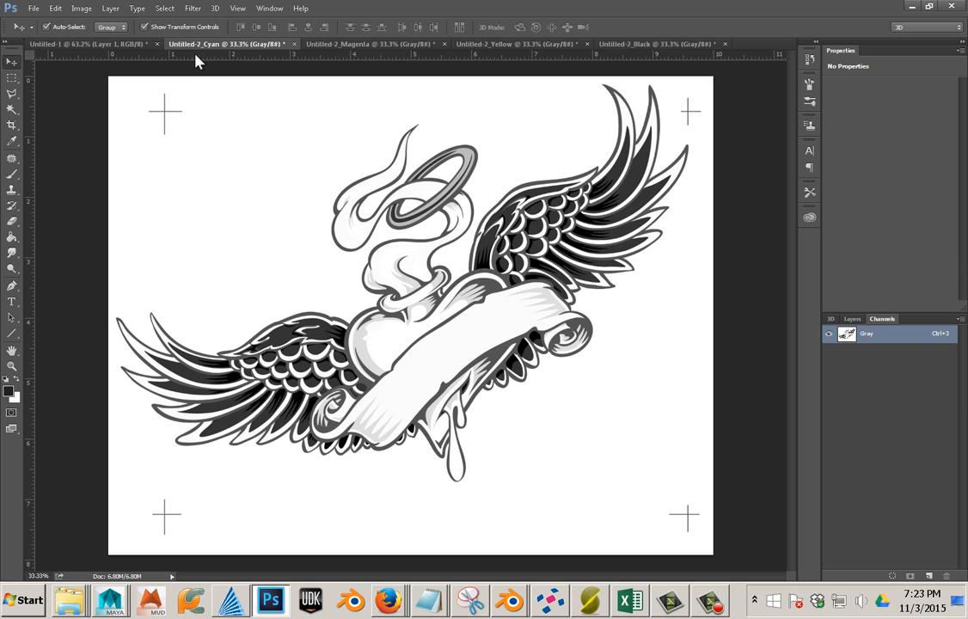
Start a bitmap conversion of the black separation at 300 pixels/inch using the Halftone Screen method.
left_click(625, 44)
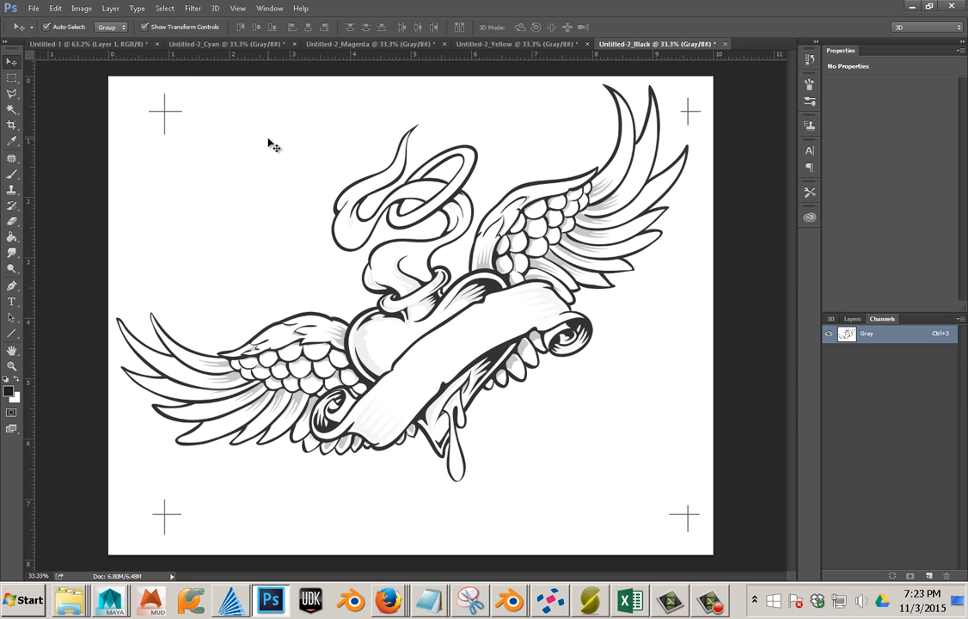
left_click(81, 9)
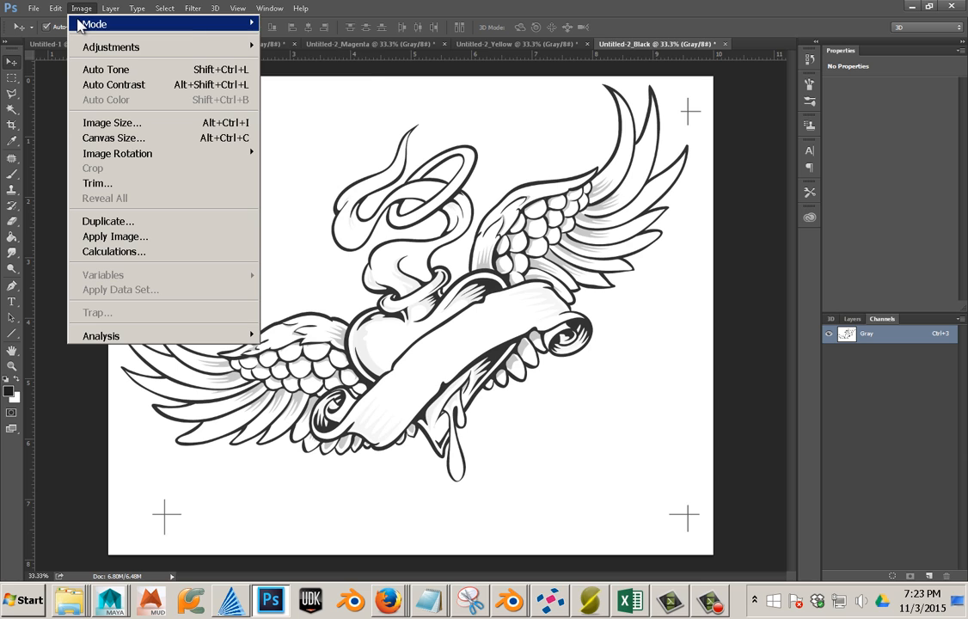
mouse_move(80, 24)
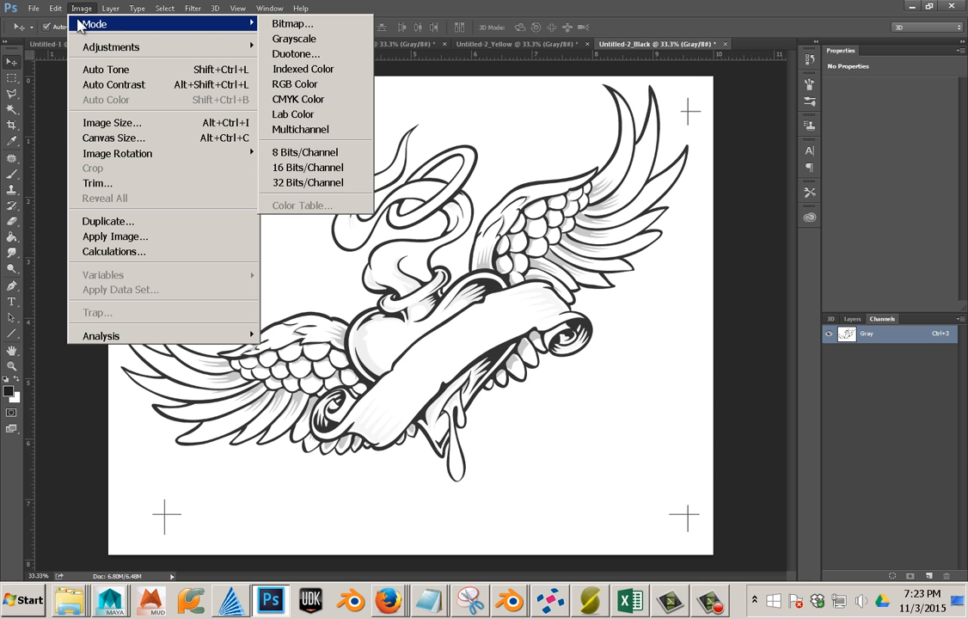
left_click(293, 24)
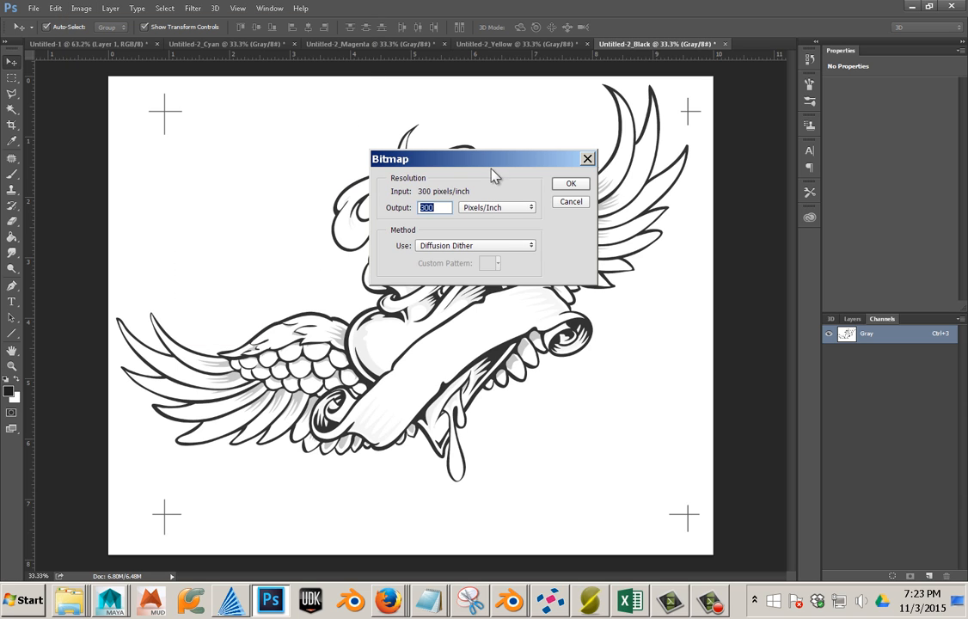
left_click_drag(443, 160, 368, 187)
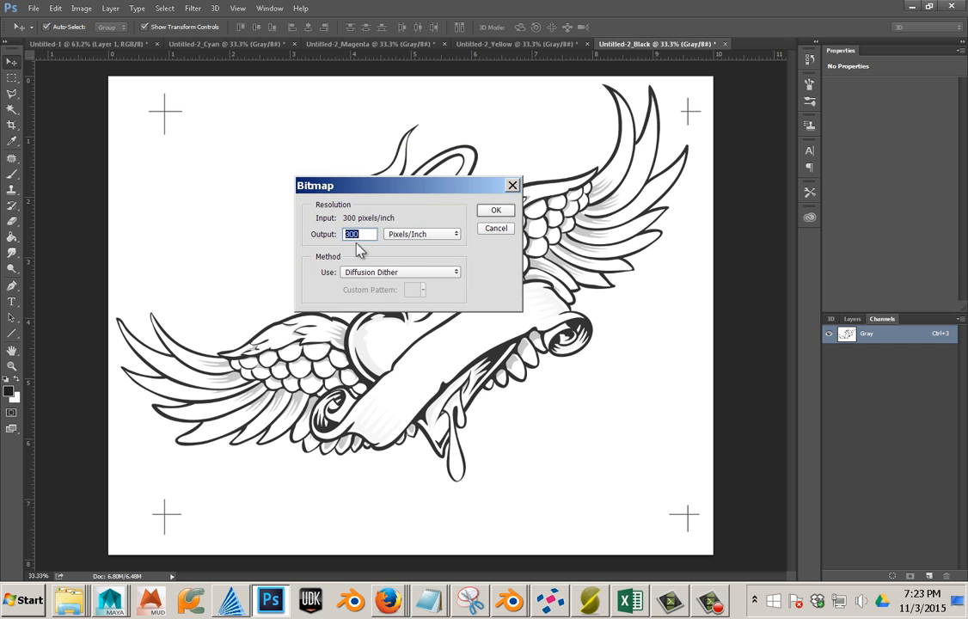
left_click(400, 277)
left_click(370, 307)
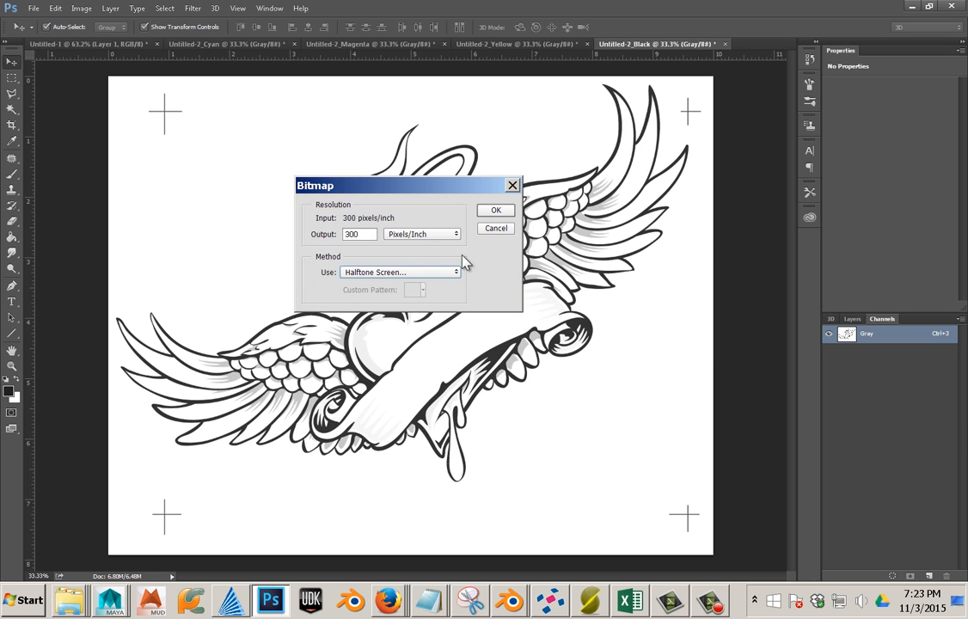
left_click(495, 210)
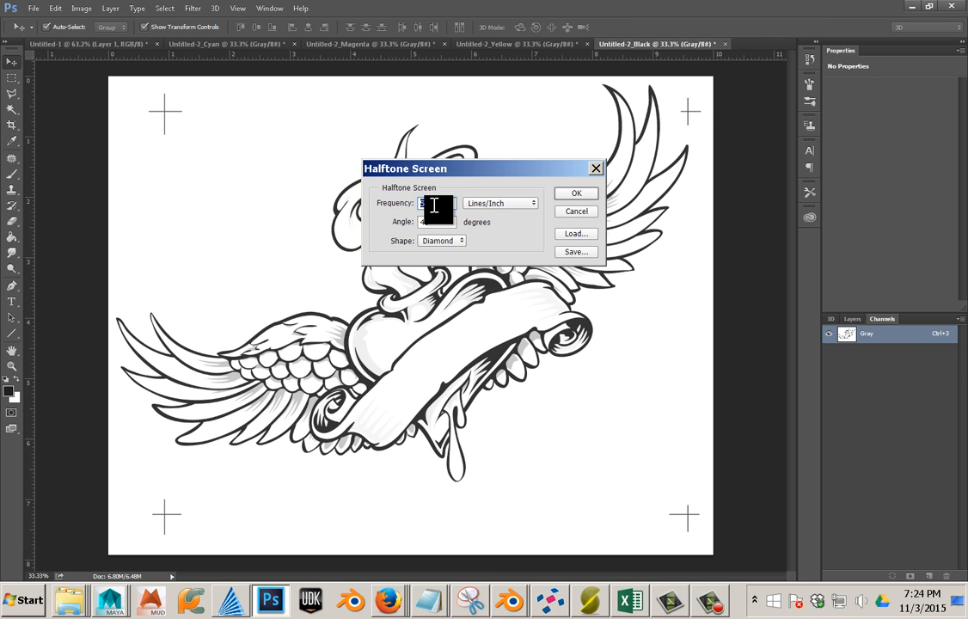
Try a round halftone screen at 8 lines/inch on the black separation, and undo the conversion.
type("8")
left_click(440, 241)
left_click(430, 252)
left_click(575, 194)
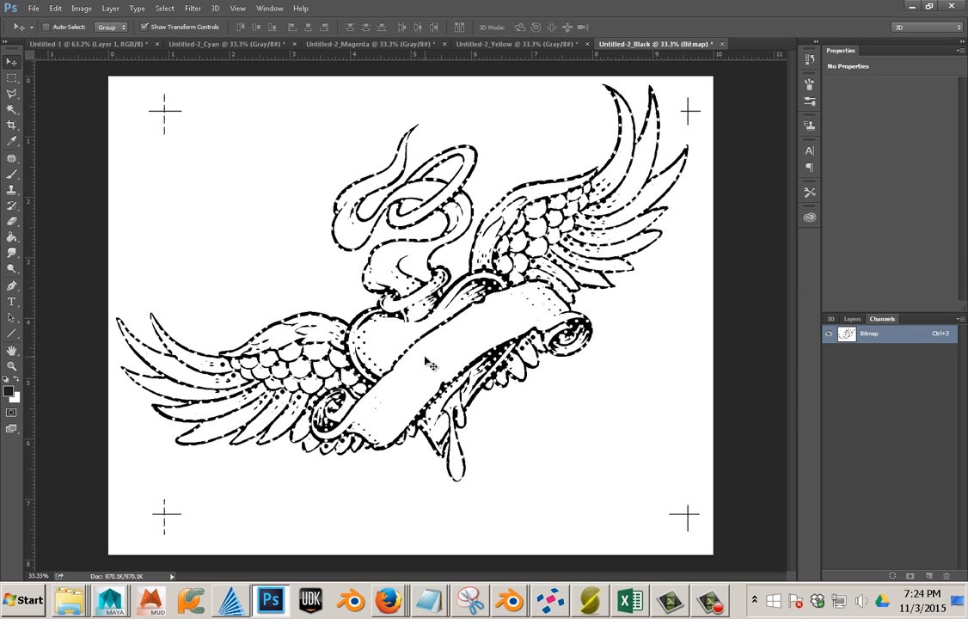
key("ctrl+z")
Try converting the black separation to a bitmap with a round halftone screen at 20 lines/inch and 45 degrees.
left_click(82, 8)
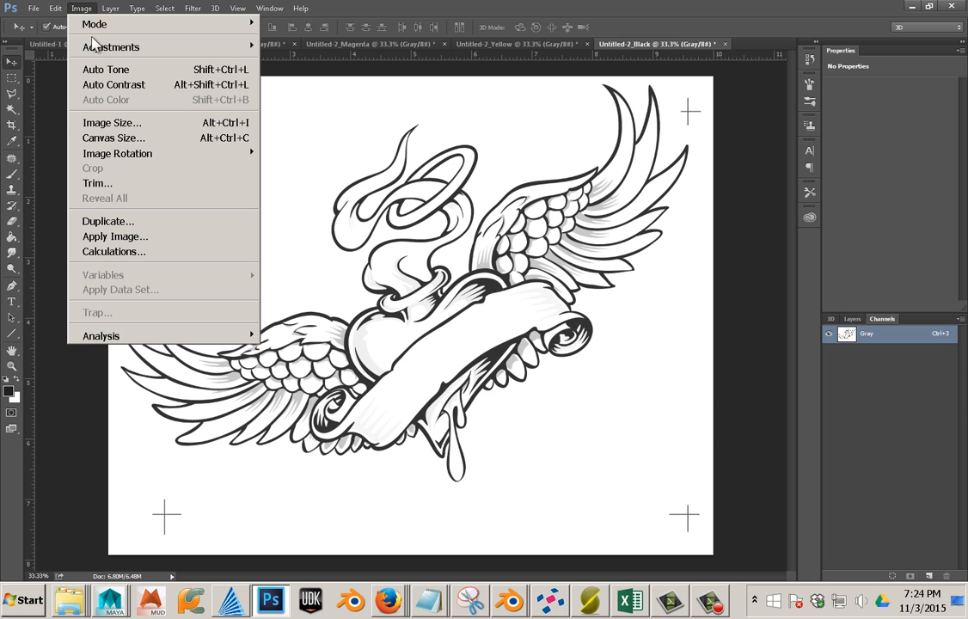
mouse_move(93, 26)
left_click(250, 26)
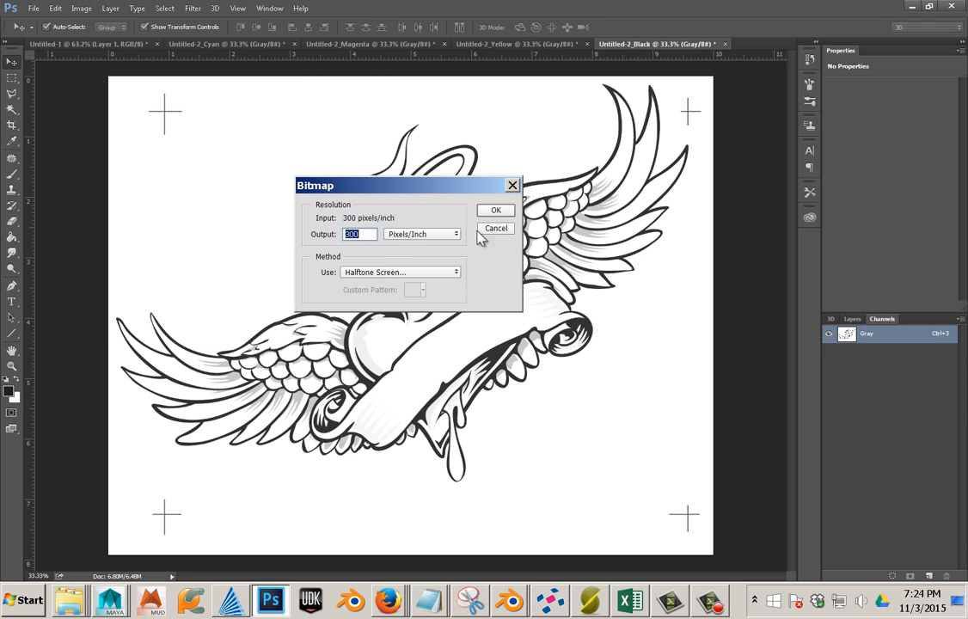
left_click(496, 209)
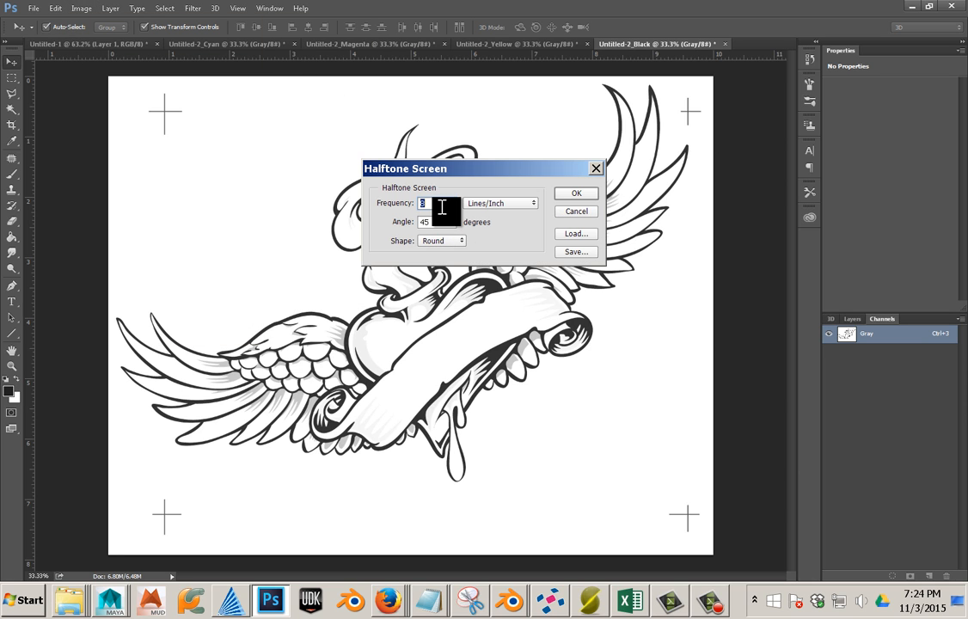
type("20")
left_click(574, 194)
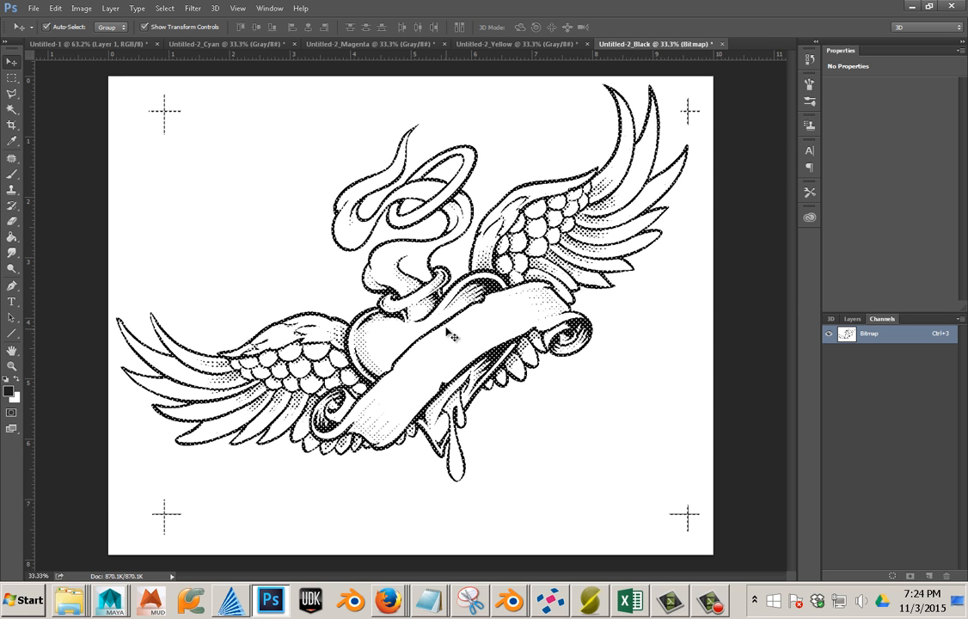
Examine the halftone dots on the black separation up close, and undo the bitmap conversion.
scroll(449, 333, "up", 6)
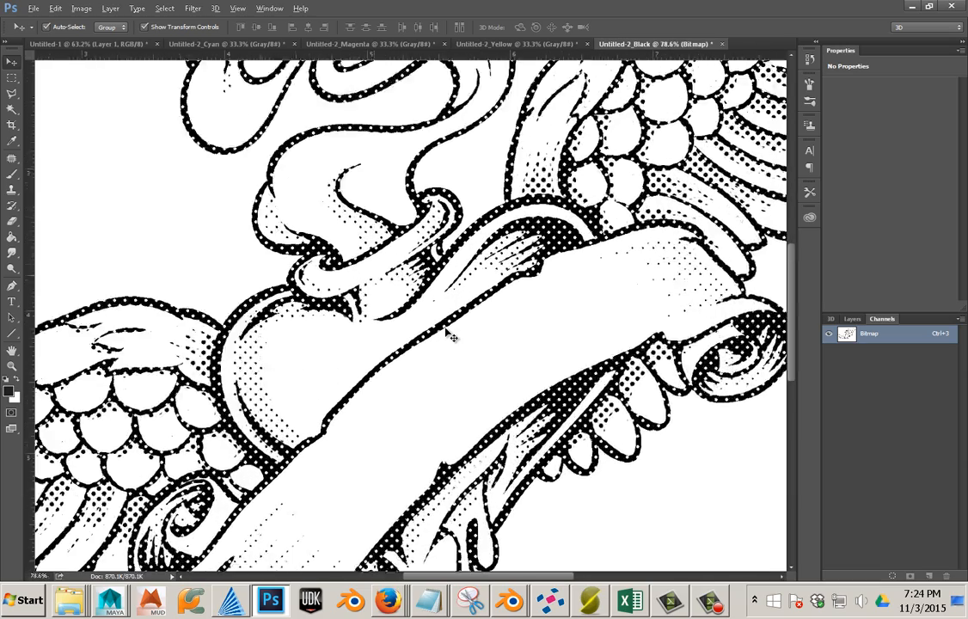
scroll(449, 335, "up", 5)
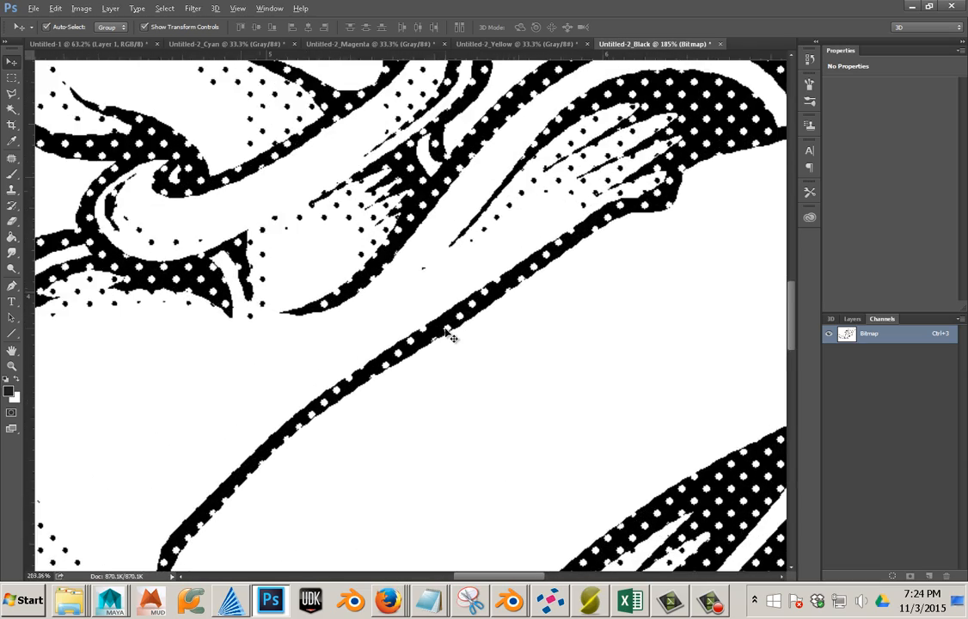
scroll(453, 338, "down", 10)
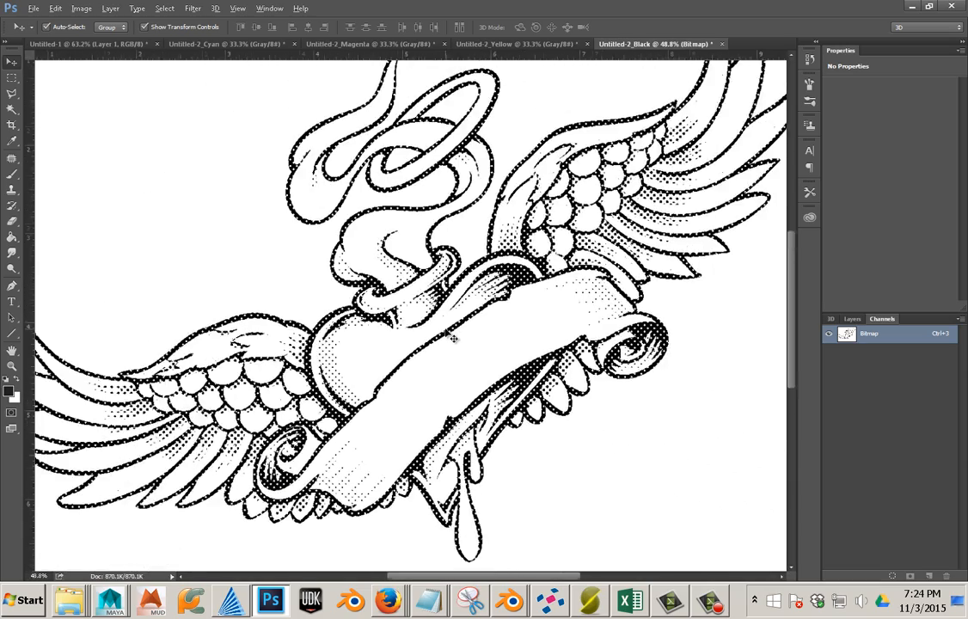
scroll(448, 331, "up", 1)
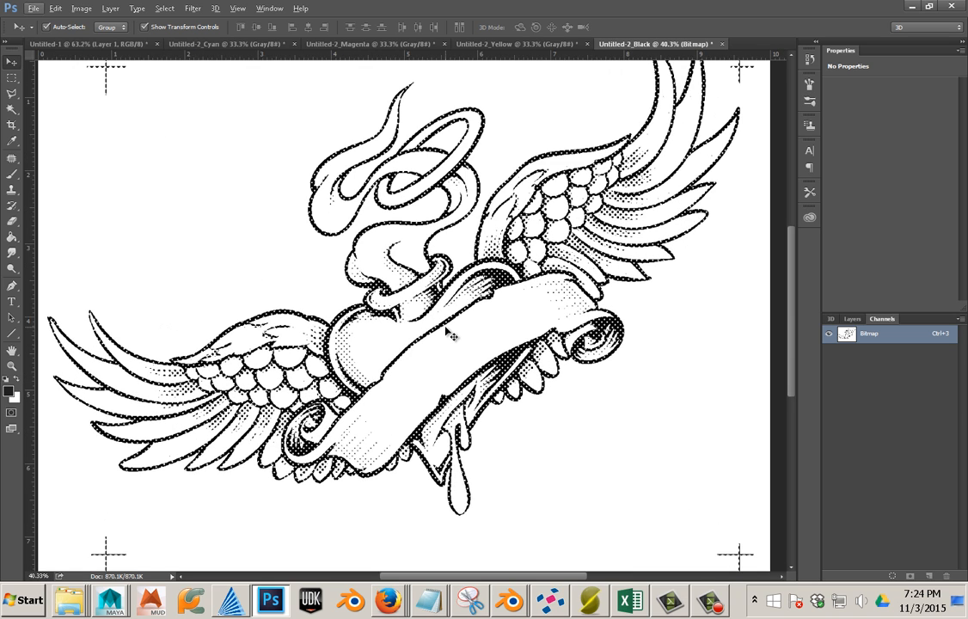
scroll(448, 334, "down", 1)
scroll(448, 333, "up", 1)
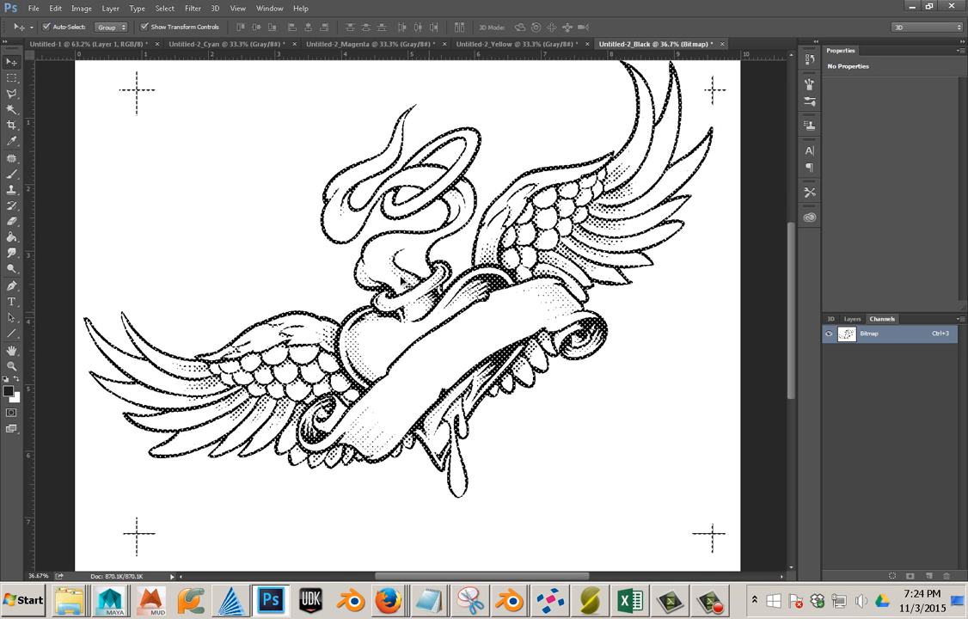
key("ctrl+z")
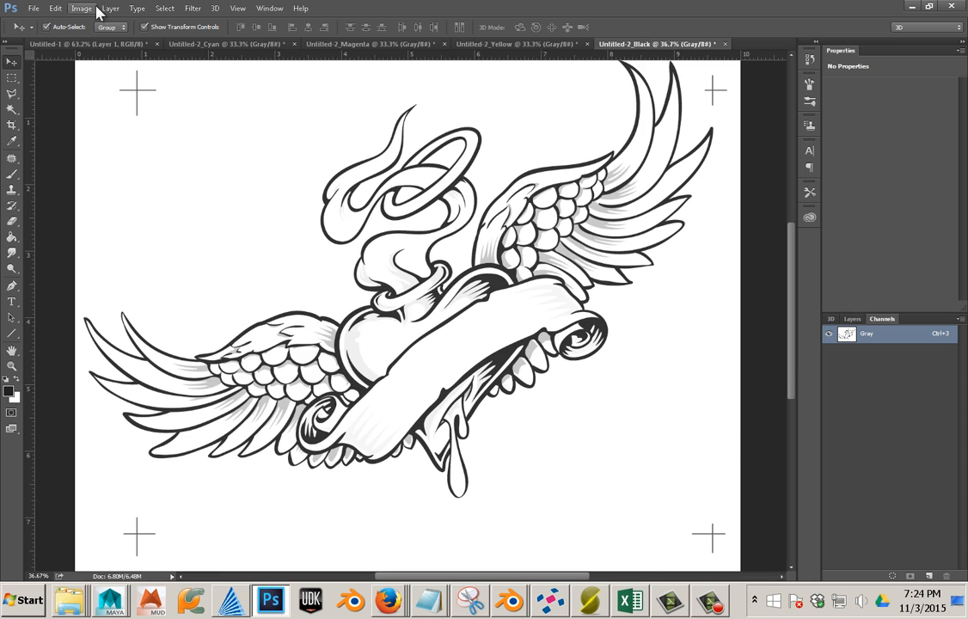
Convert the black separation to a 300 pixels/inch bitmap with a round halftone screen at 15 lines/inch and 45 degrees.
left_click(82, 8)
mouse_move(104, 46)
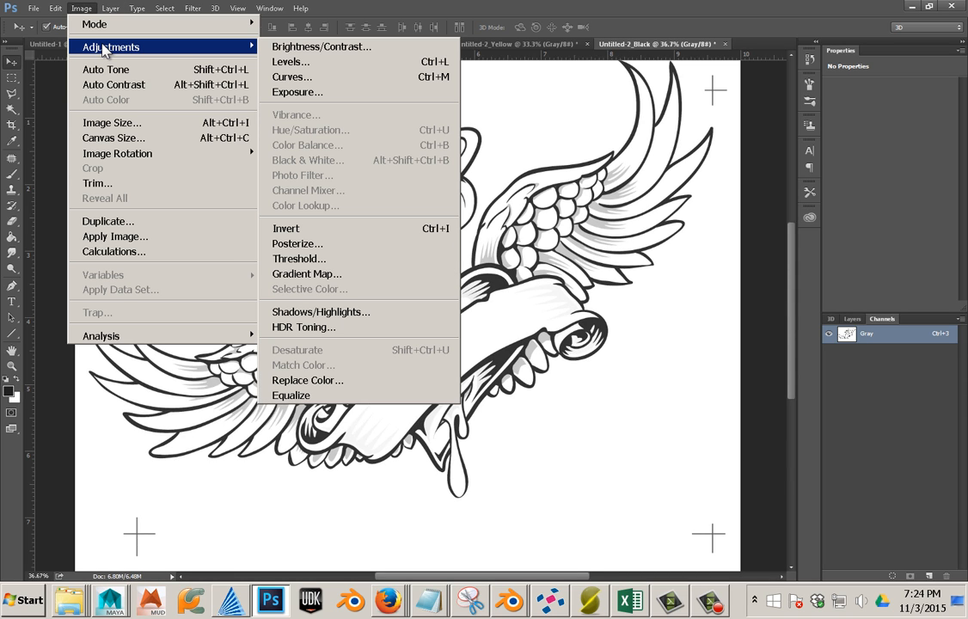
mouse_move(112, 26)
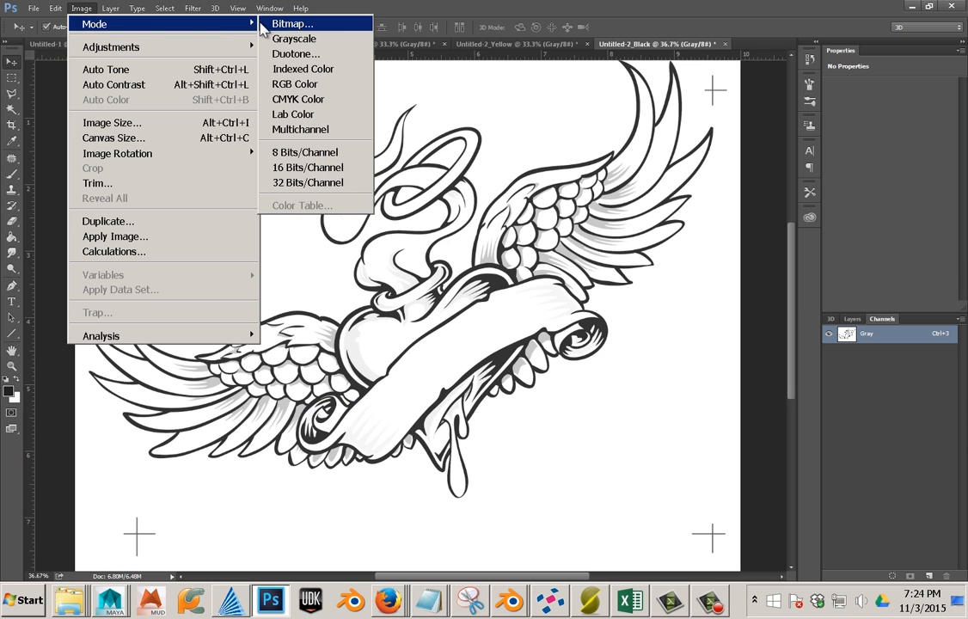
left_click(262, 24)
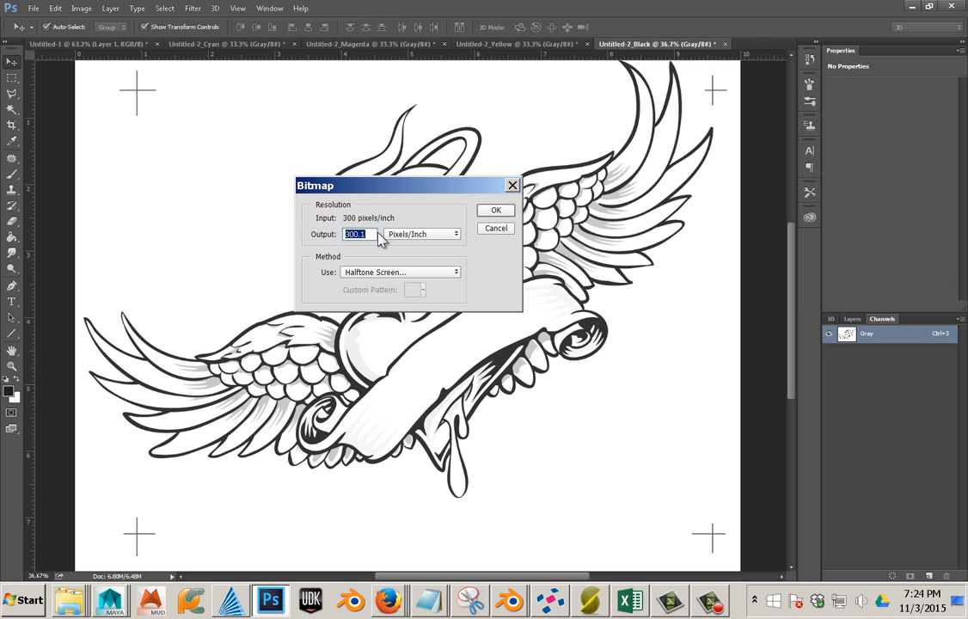
left_click(371, 234)
key("BackSpace")
key("BackSpace")
left_click(495, 210)
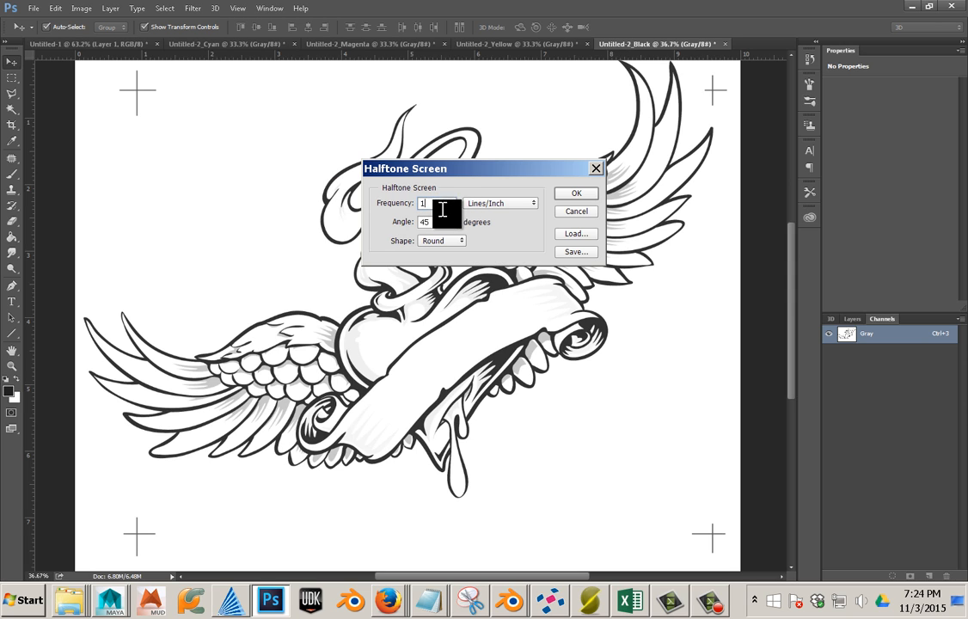
type("15")
left_click(574, 193)
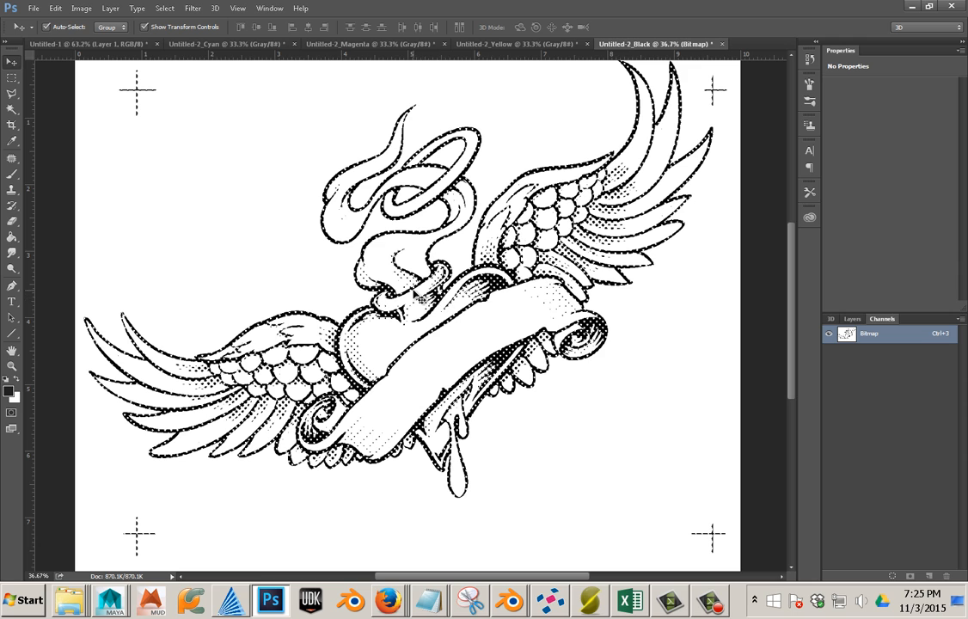
Convert the yellow separation to a 300 pixels/inch bitmap with a round halftone screen at 15 lines/inch and 0 degrees.
left_click(502, 43)
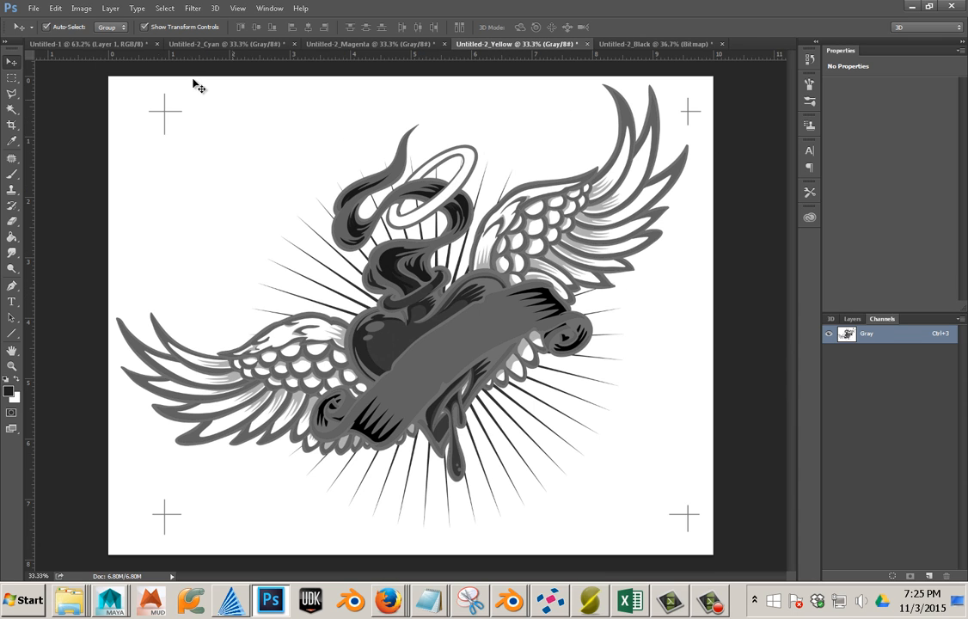
left_click(81, 9)
mouse_move(83, 26)
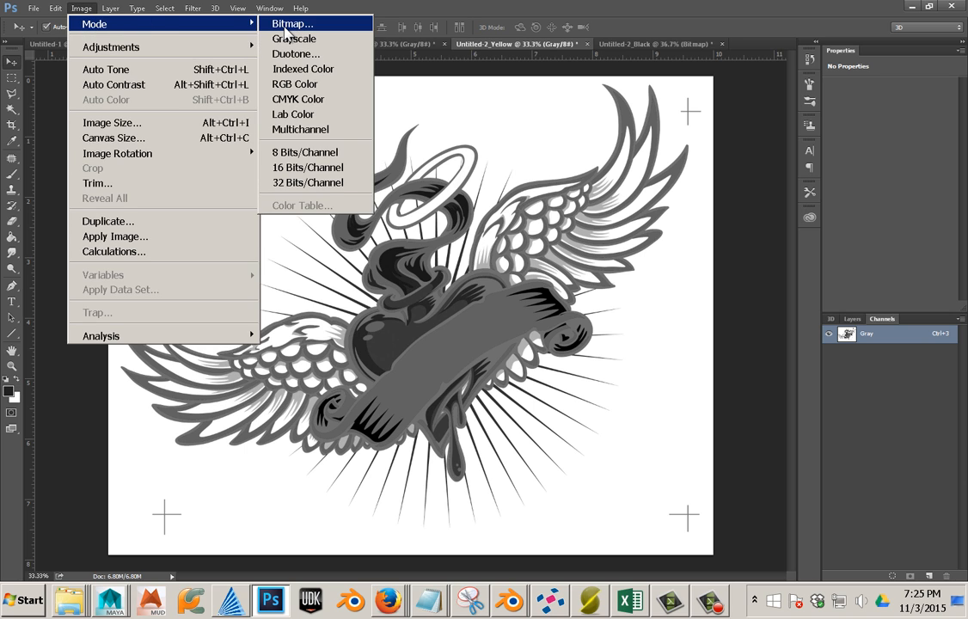
left_click(288, 24)
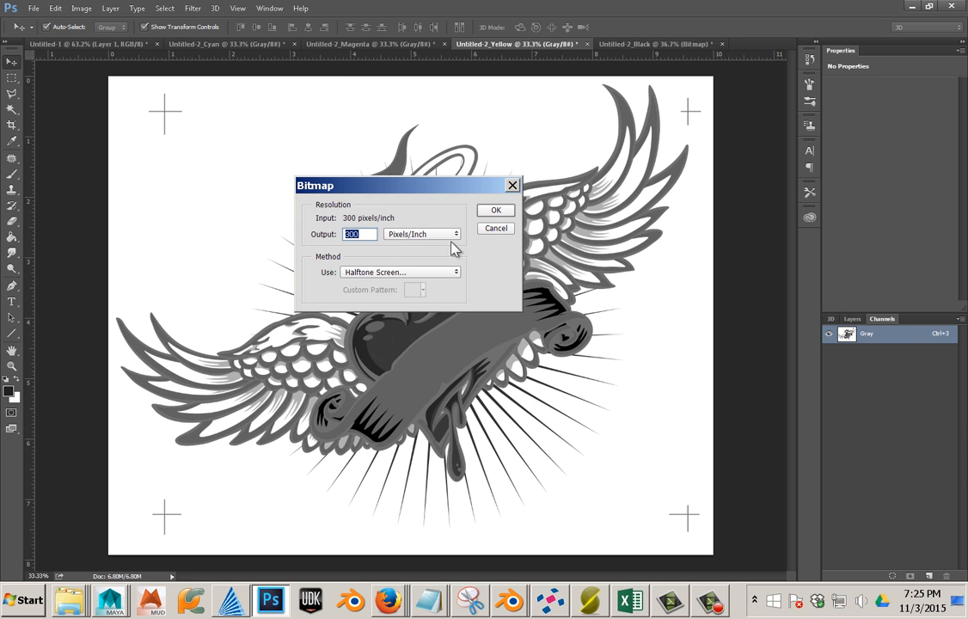
left_click(496, 211)
double_click(437, 222)
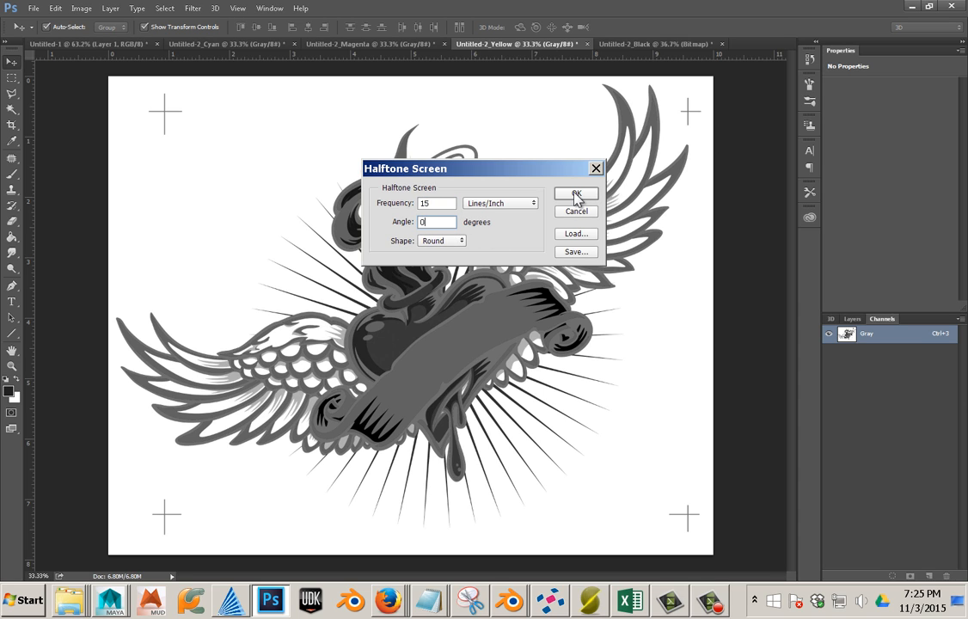
left_click(576, 194)
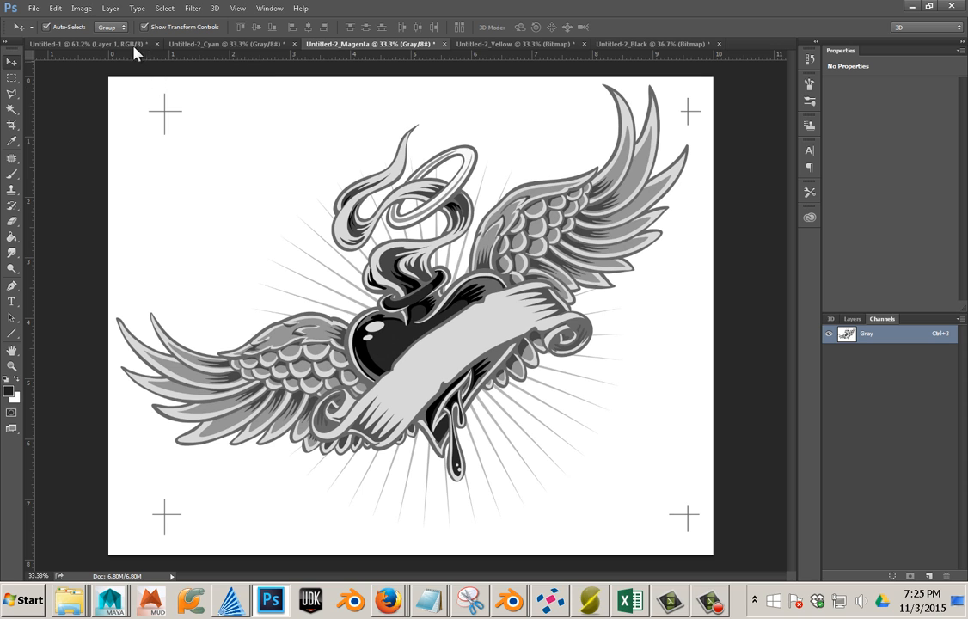
Convert the magenta separation to a 300 pixels/inch bitmap with a round halftone screen at 15 lines/inch and 75 degrees.
left_click(82, 10)
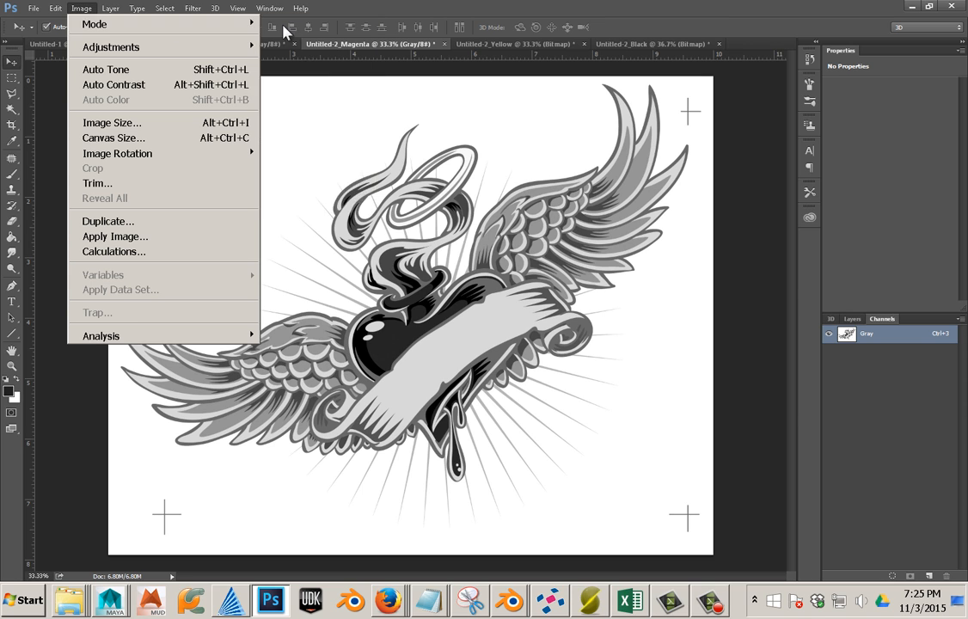
left_click(283, 31)
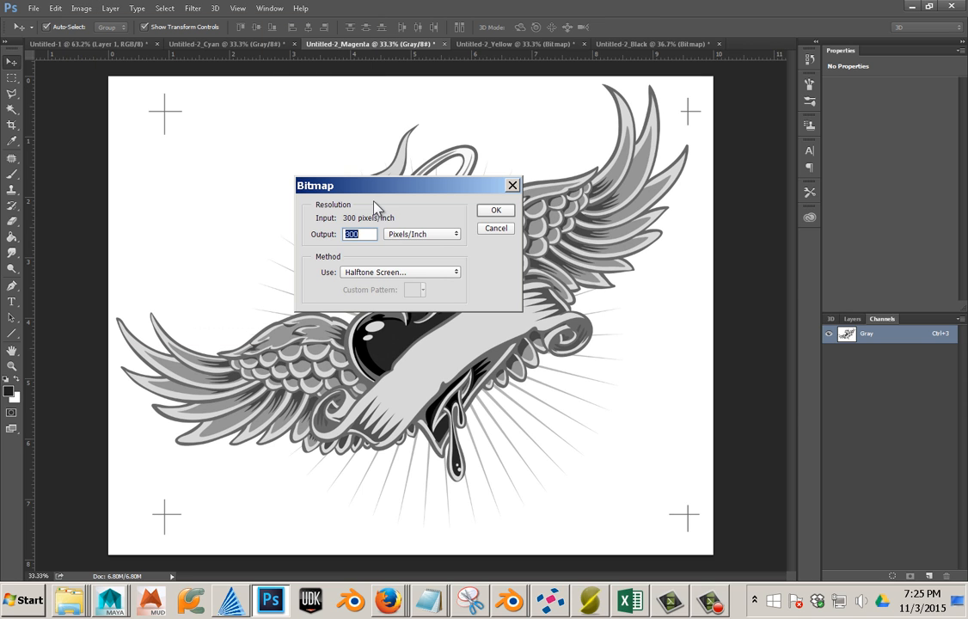
left_click(498, 212)
left_click(445, 222)
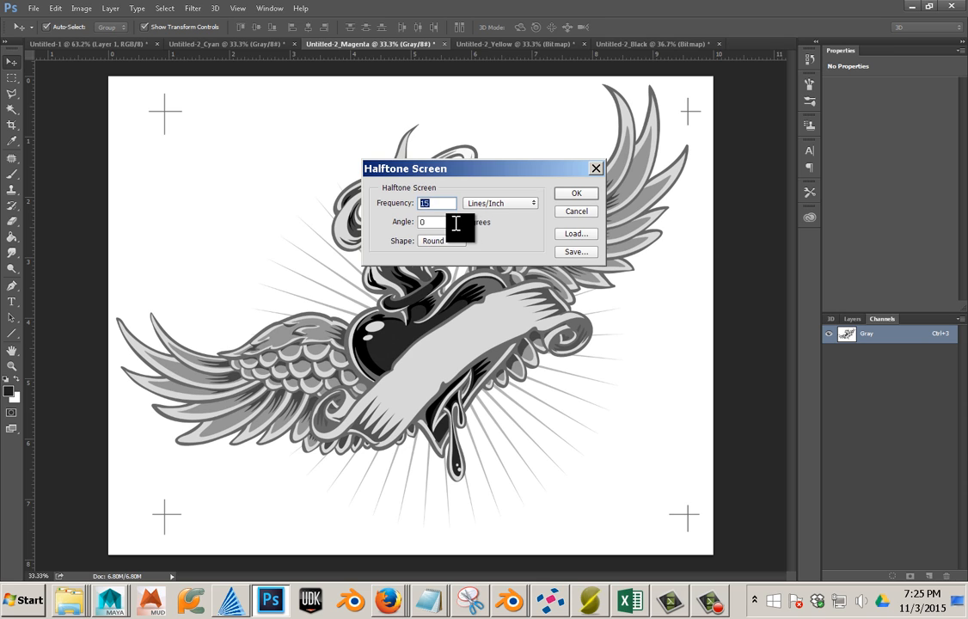
left_click_drag(409, 222, 405, 225)
type("75")
left_click(576, 192)
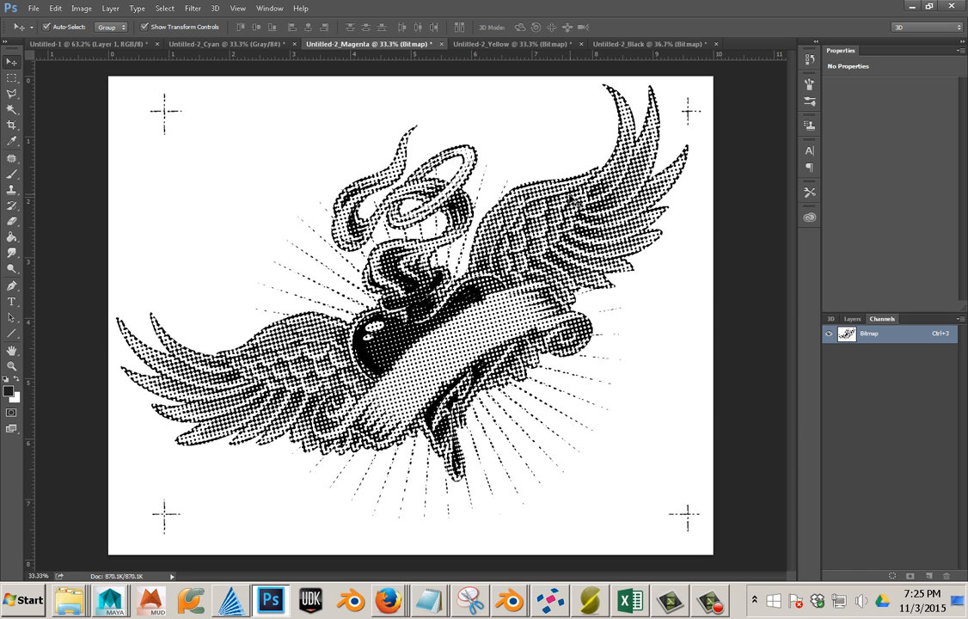
Convert the cyan separation to a 300 pixels/inch bitmap with a round halftone screen at 15 lines/inch and 15 degrees.
left_click(213, 44)
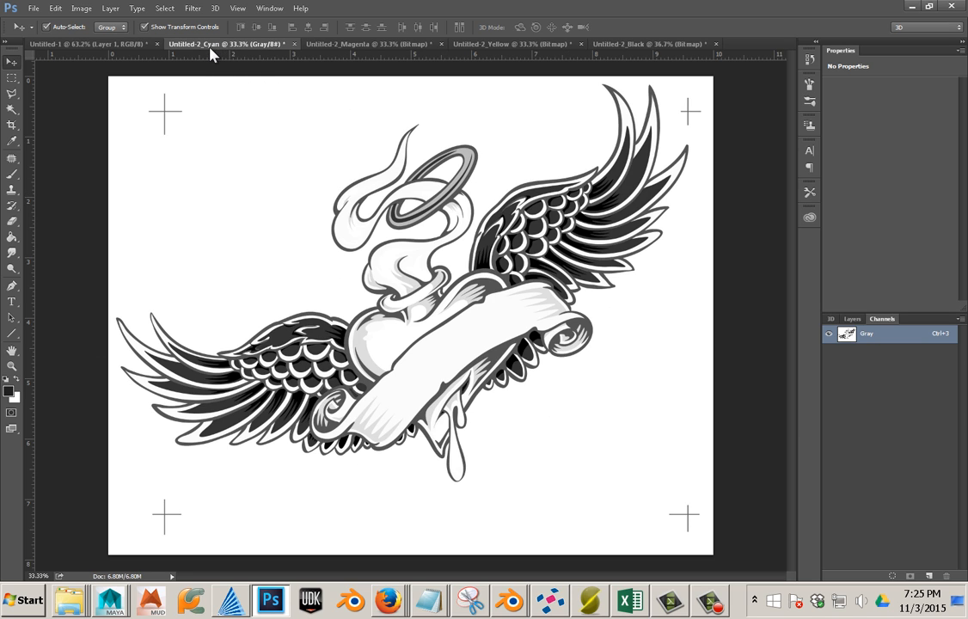
left_click(82, 8)
mouse_move(141, 24)
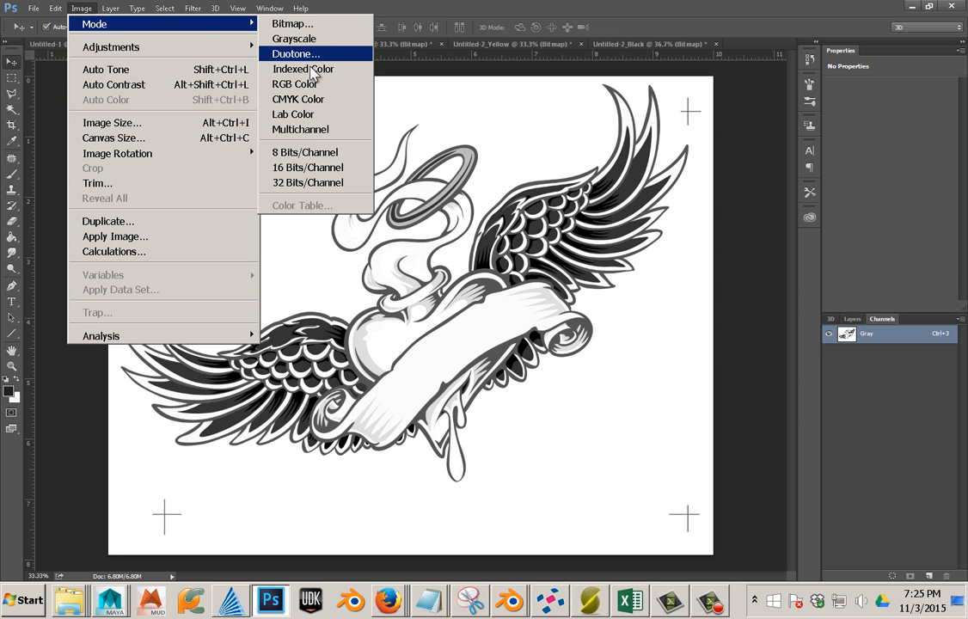
left_click(296, 23)
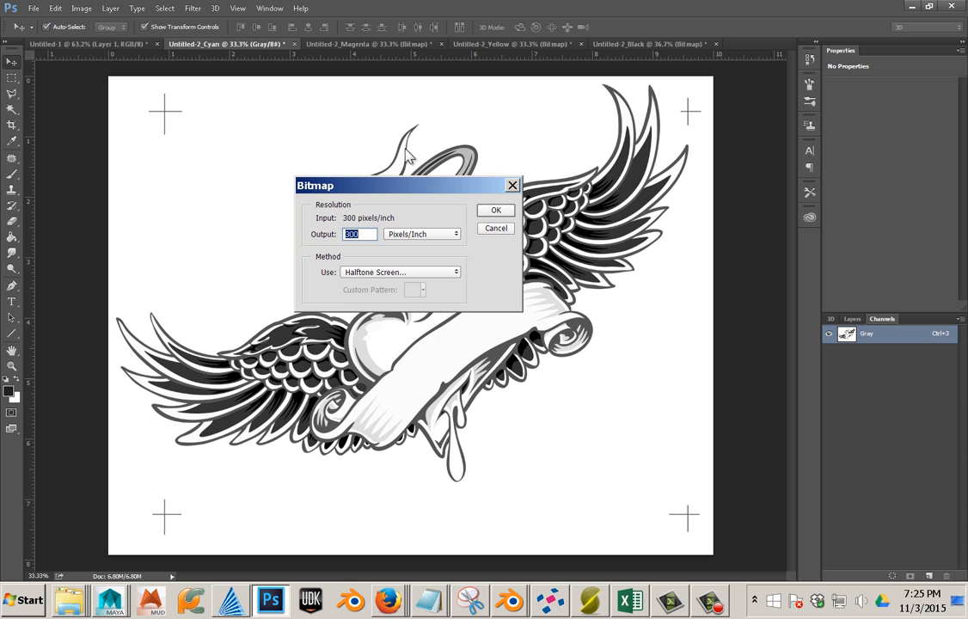
left_click(496, 210)
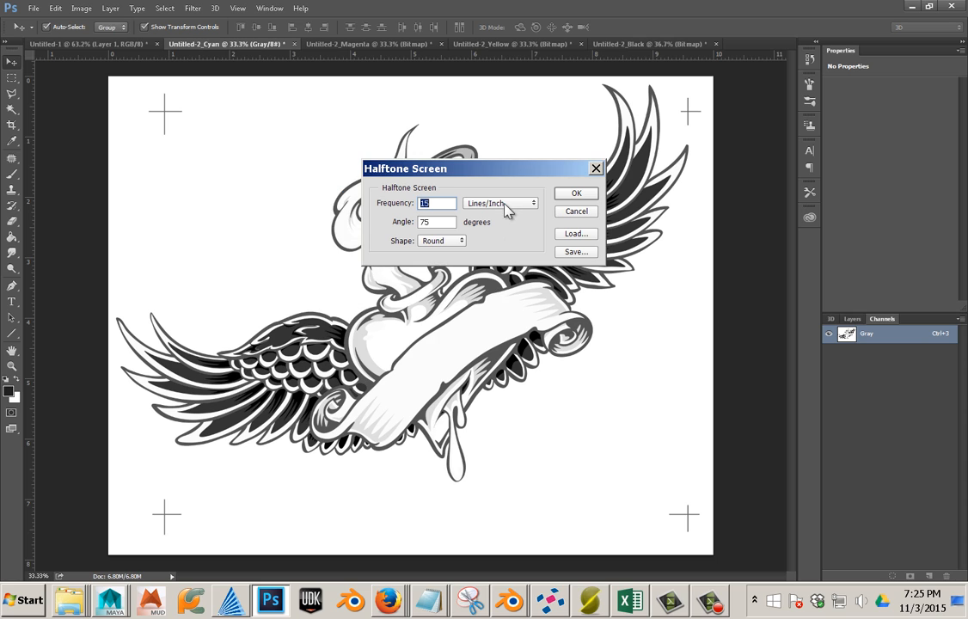
double_click(436, 222)
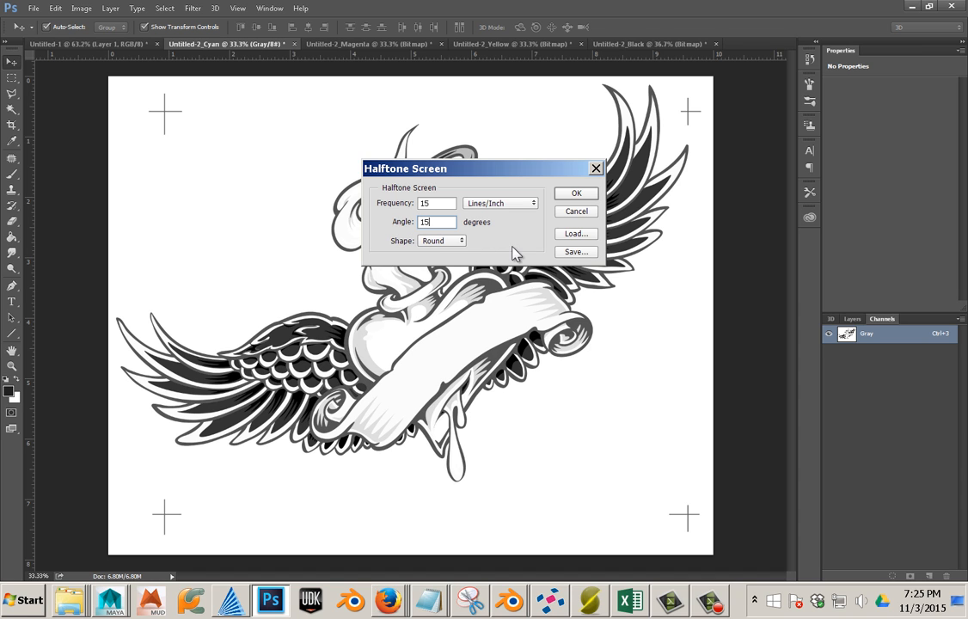
type("15")
left_click(576, 193)
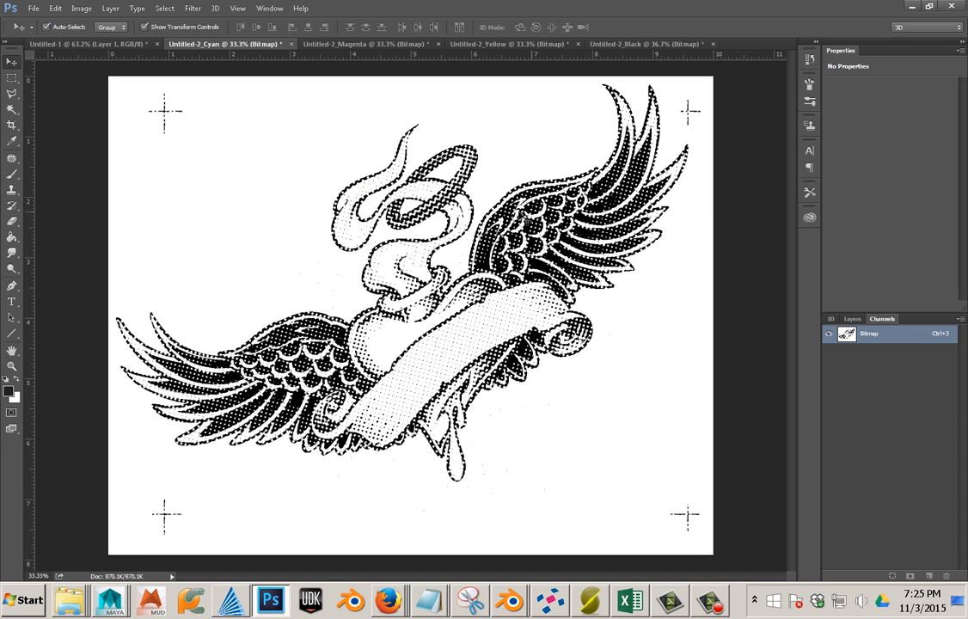
Start saving the cyan separation under a new location, creating and opening a desktop folder named CMYK heart.
left_click(34, 9)
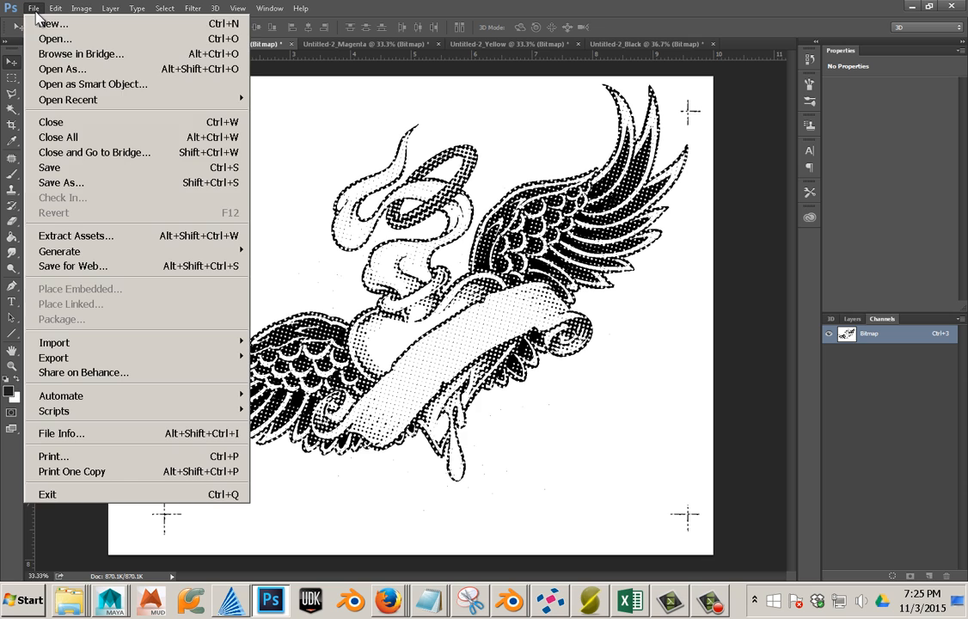
left_click(64, 182)
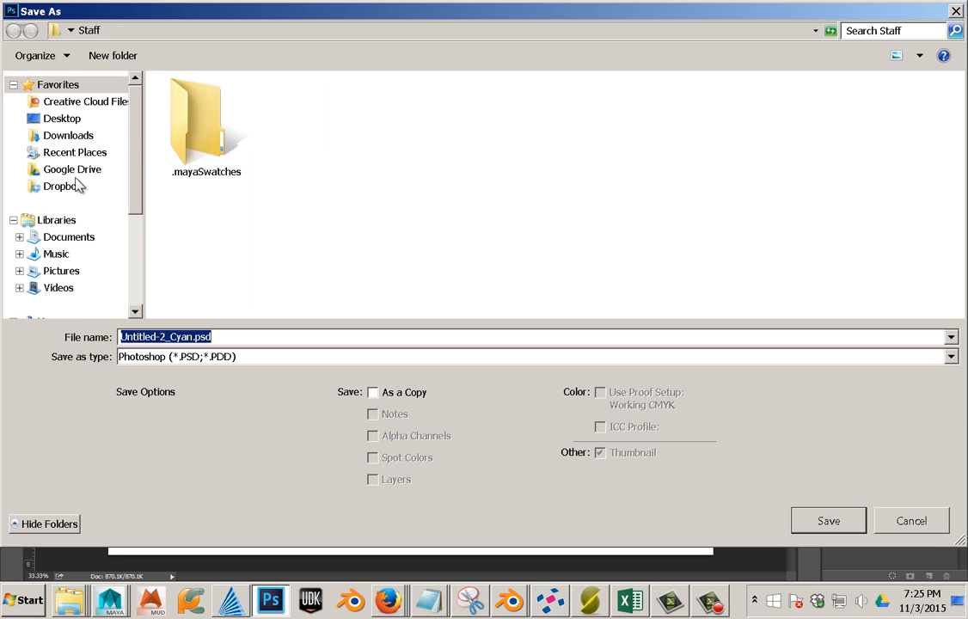
left_click(74, 119)
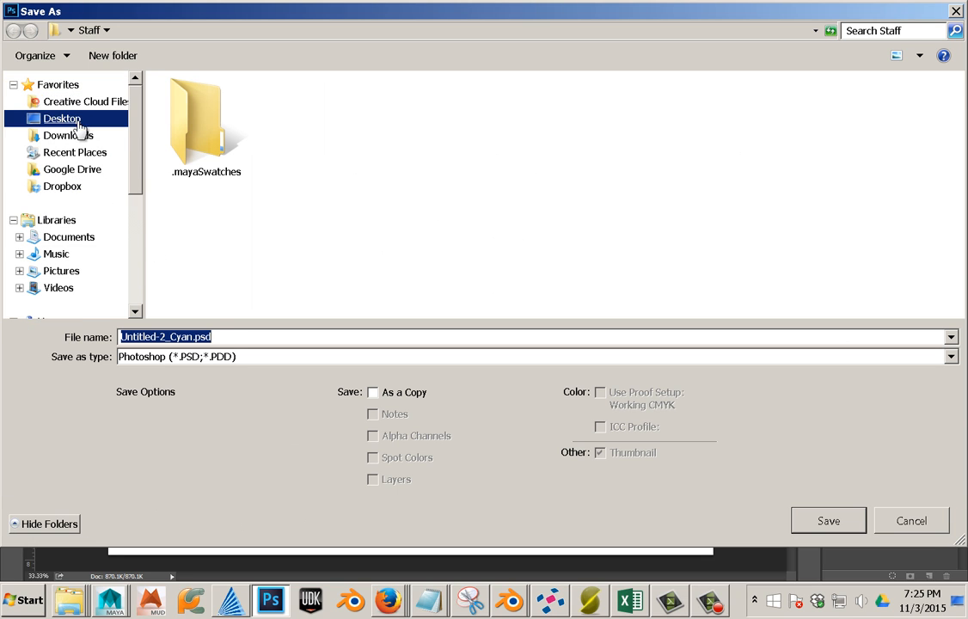
right_click(433, 221)
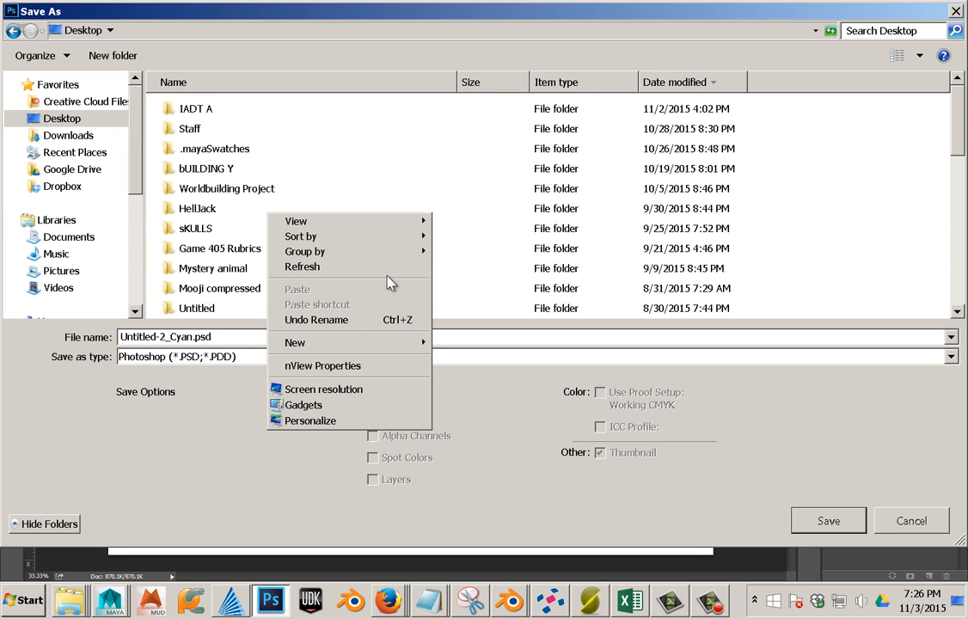
mouse_move(387, 349)
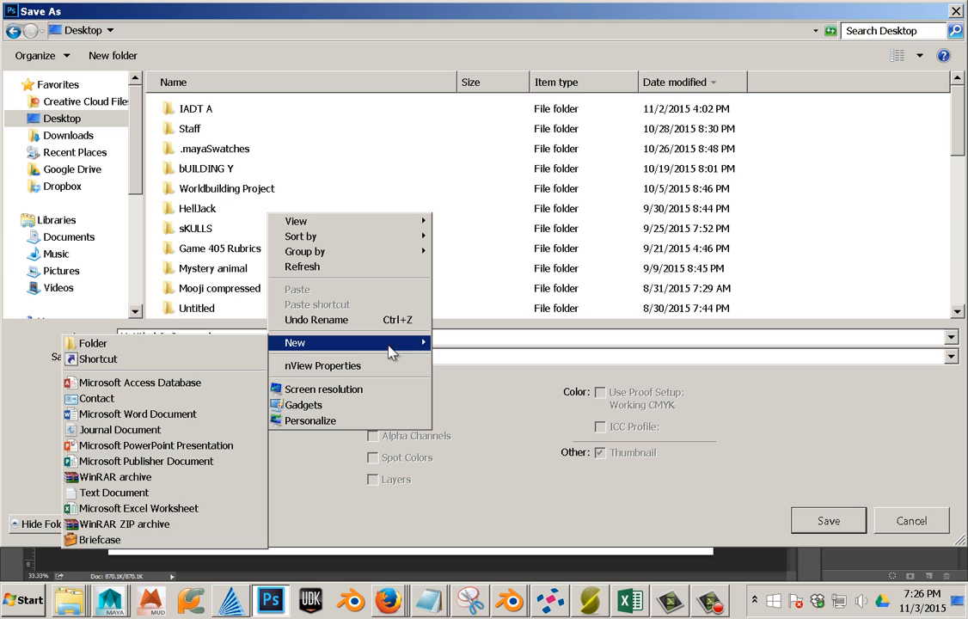
left_click(234, 357)
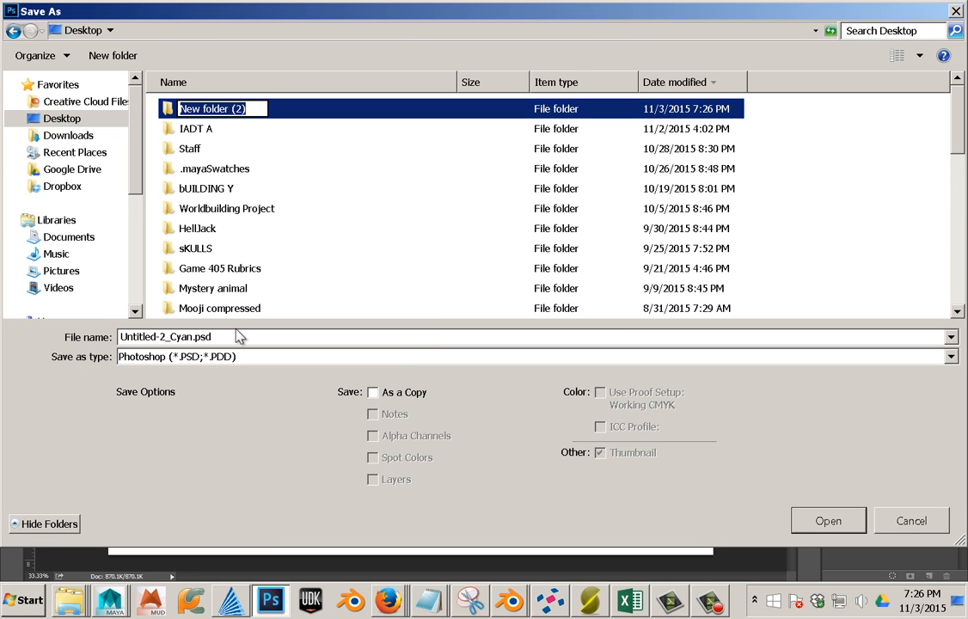
type("CMYK")
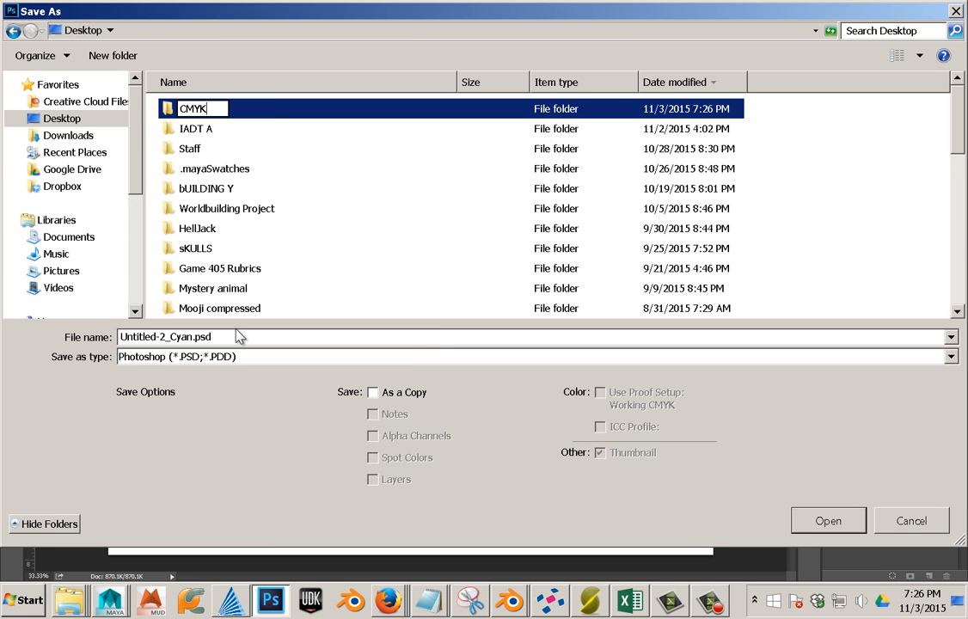
type(" heart")
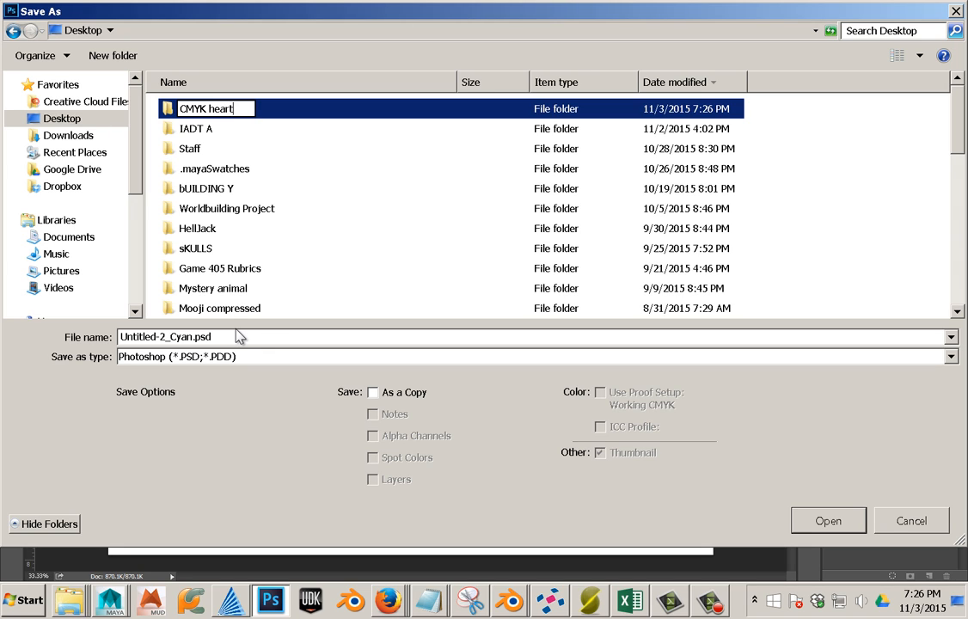
left_click(433, 211)
double_click(201, 110)
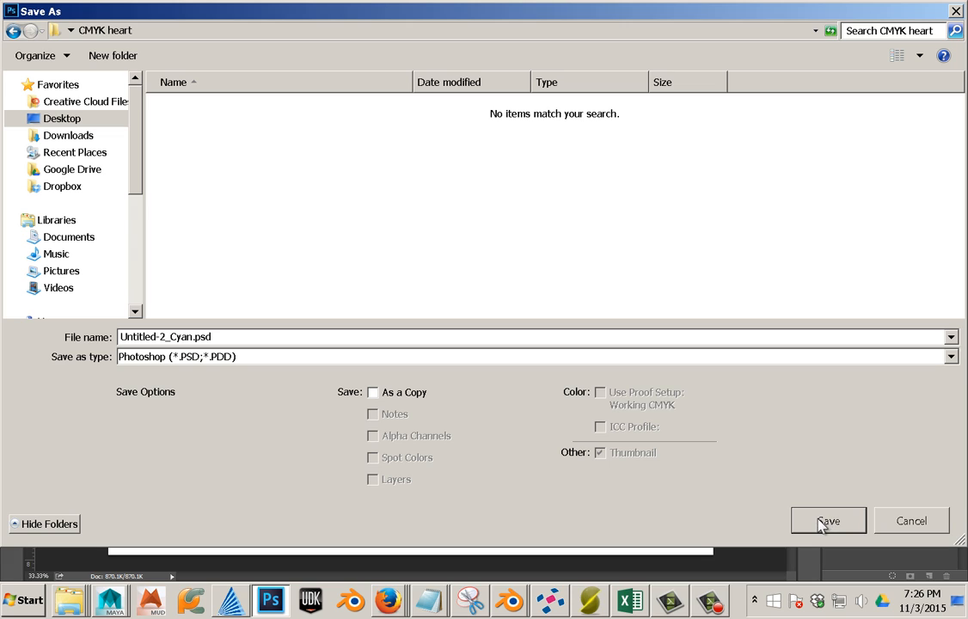
Save the cyan separation as the Photoshop PDF Untitled-2_Cyan.pdf with Acrobat 8 (PDF 1.7) compatibility.
left_click(221, 359)
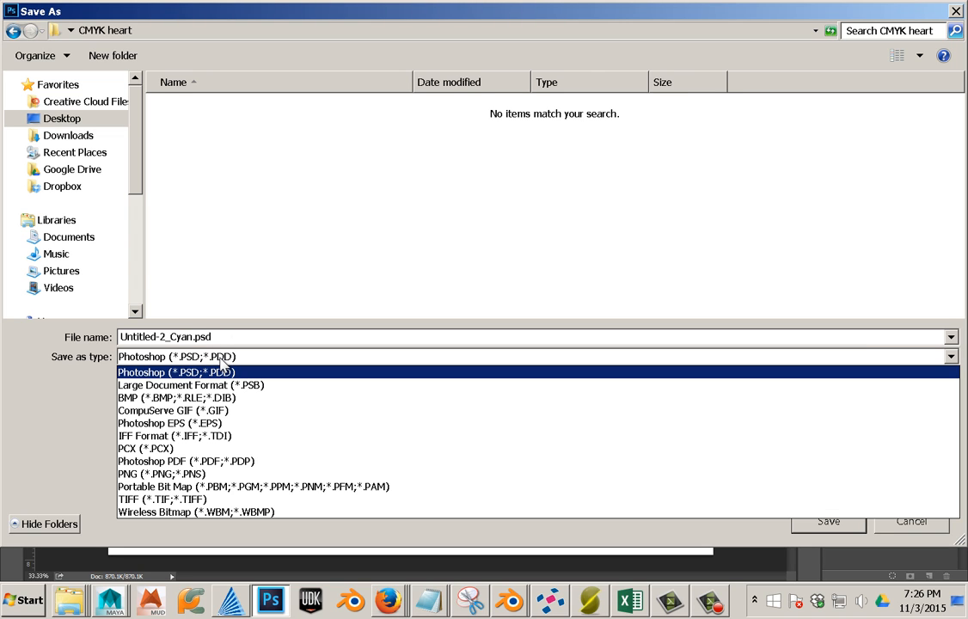
left_click(232, 463)
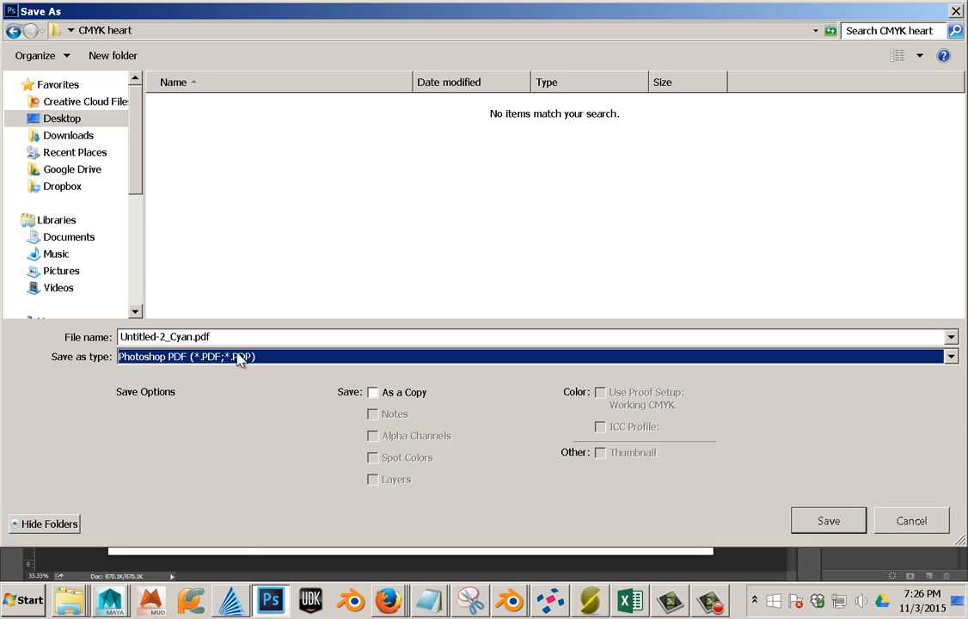
left_click(831, 521)
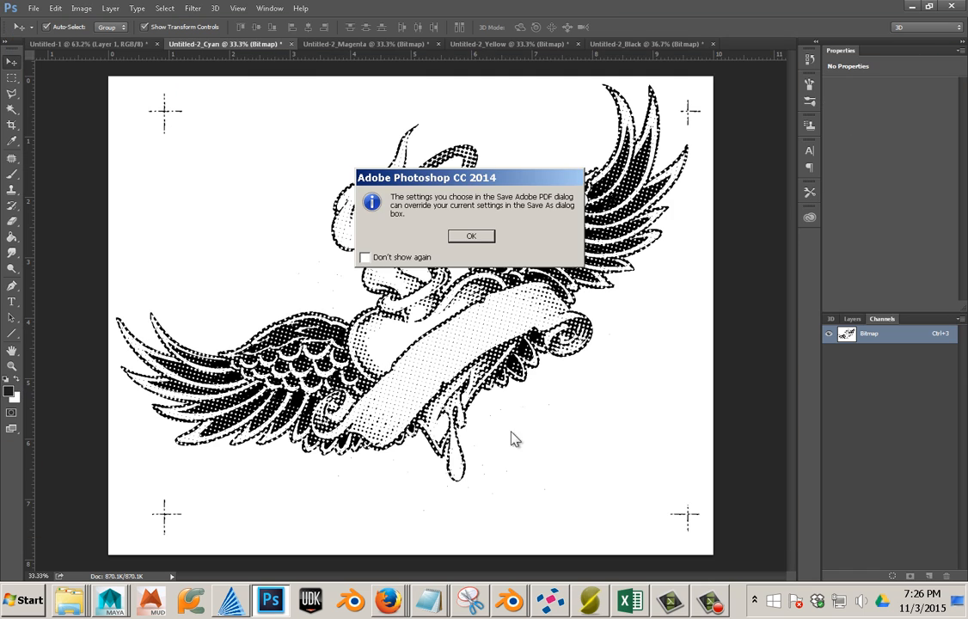
left_click(471, 240)
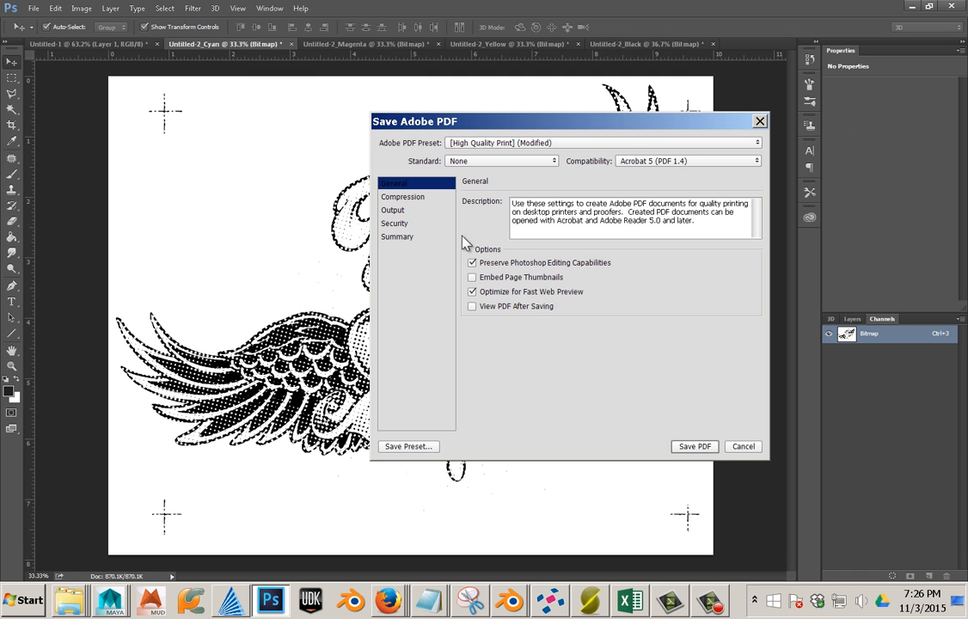
left_click(651, 165)
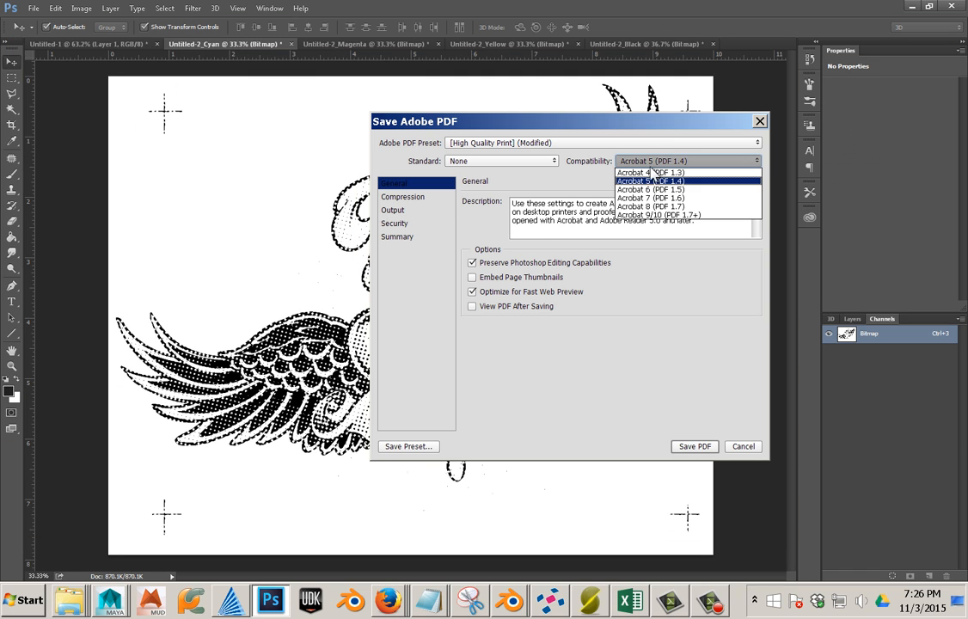
left_click(655, 207)
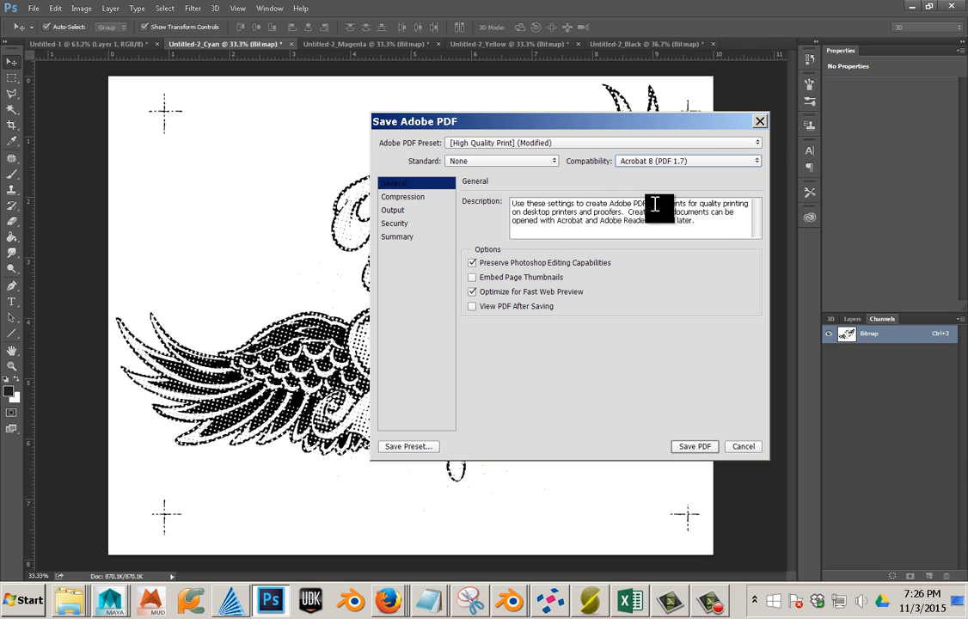
left_click(693, 447)
left_click(483, 254)
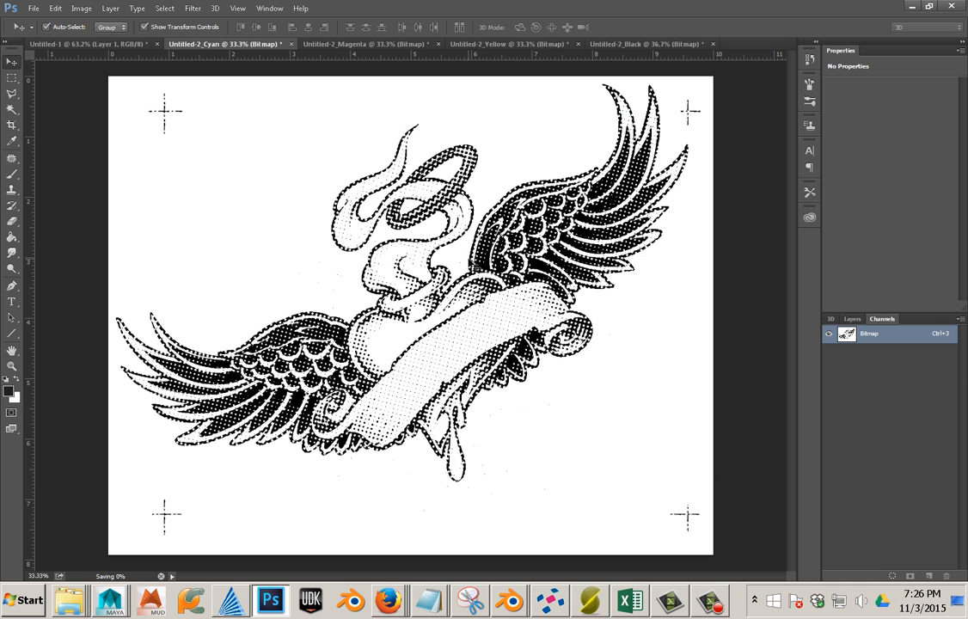
Save the magenta separation as Untitled-2_Magenta.pdf in the CMYK heart folder with Acrobat 8 (PDF 1.7) compatibility.
left_click(323, 45)
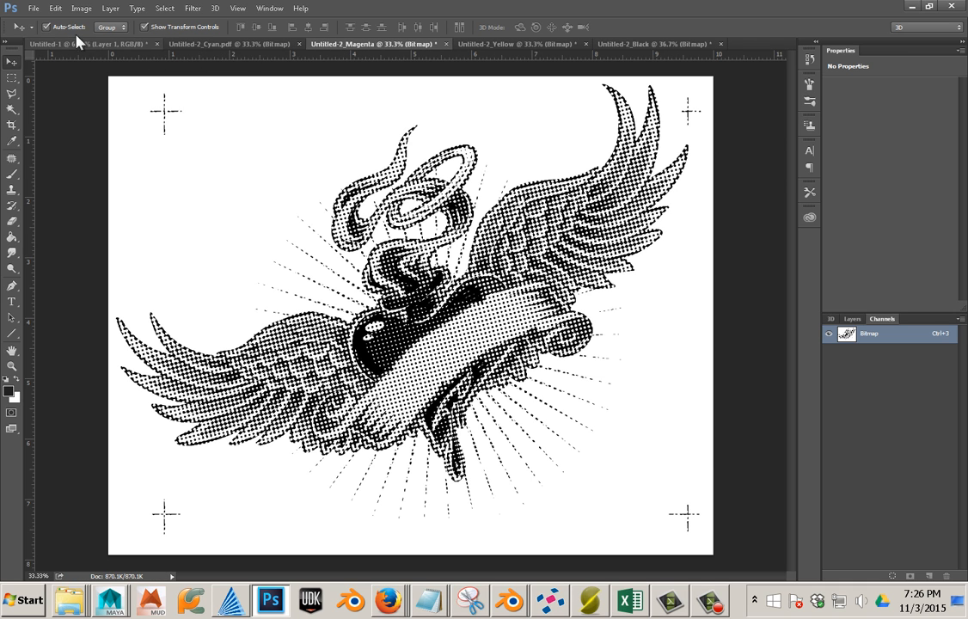
left_click(32, 9)
left_click(169, 179)
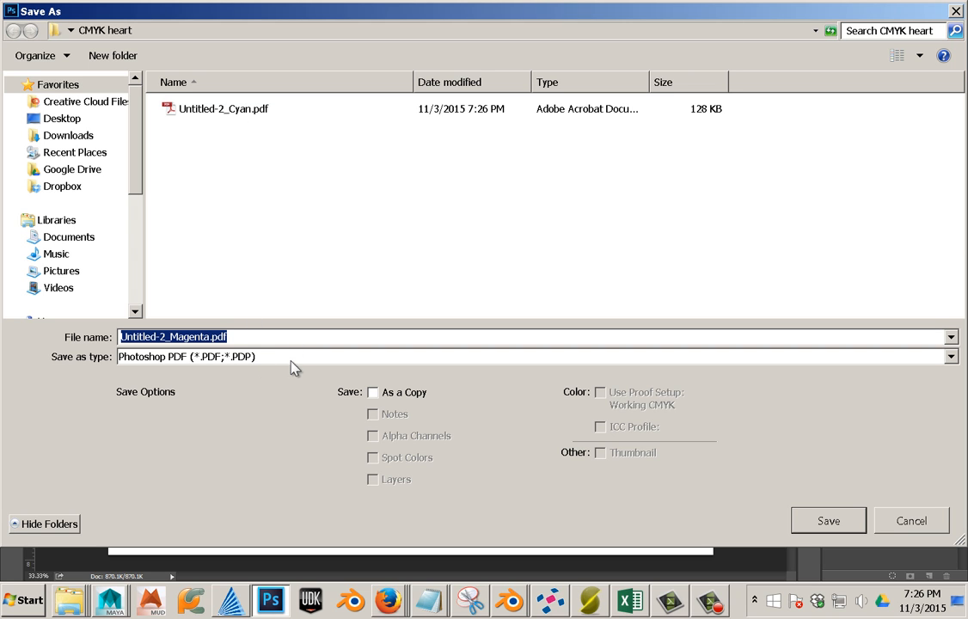
left_click(841, 520)
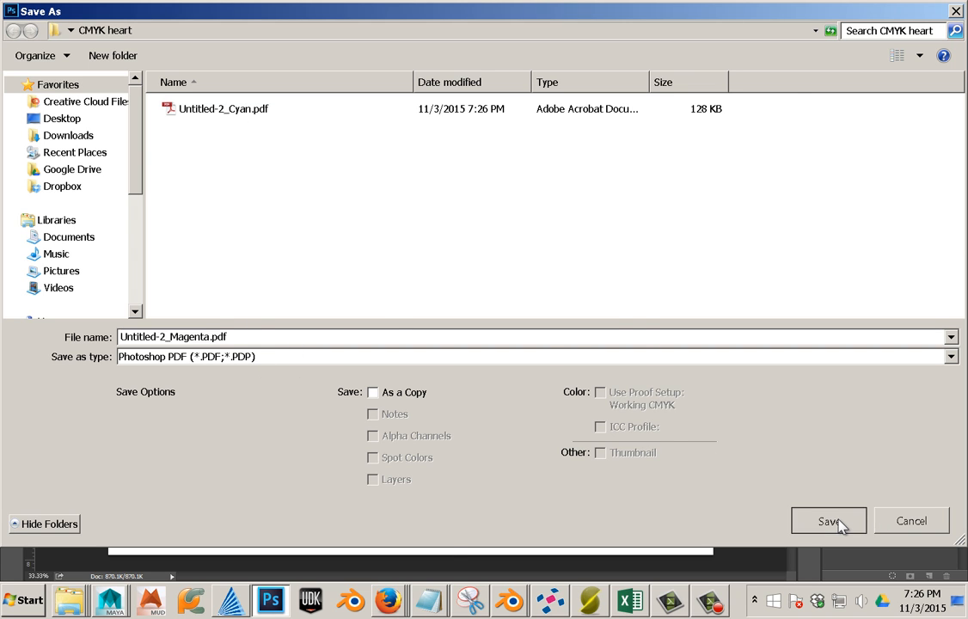
left_click(472, 236)
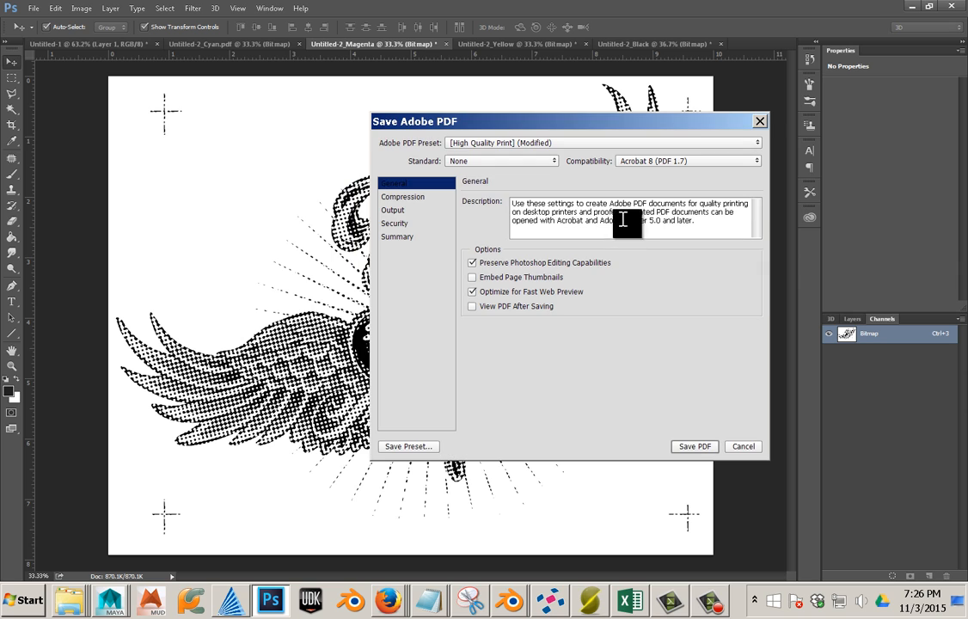
left_click(689, 164)
left_click(679, 207)
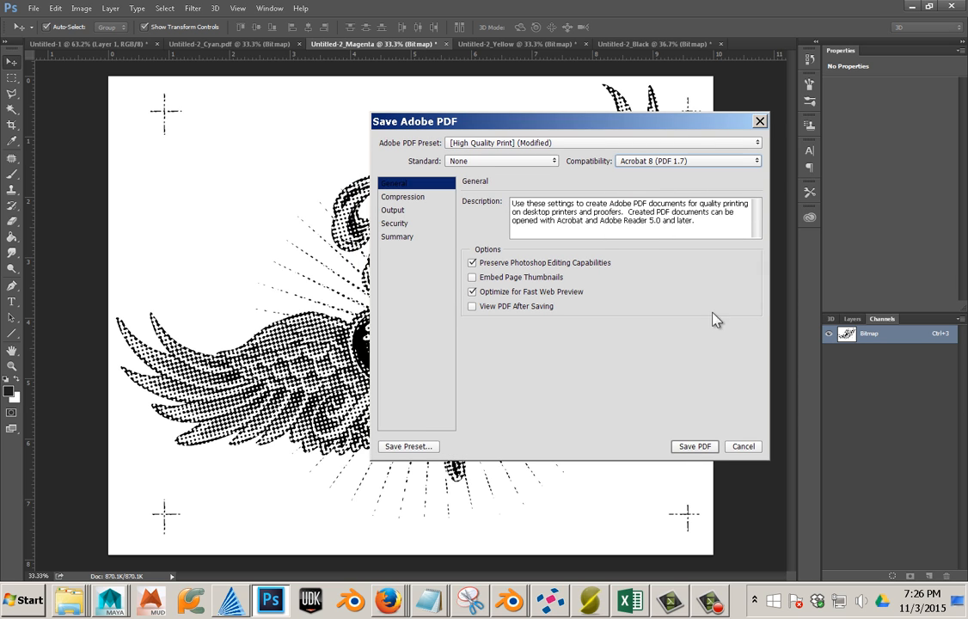
left_click(697, 448)
left_click(487, 253)
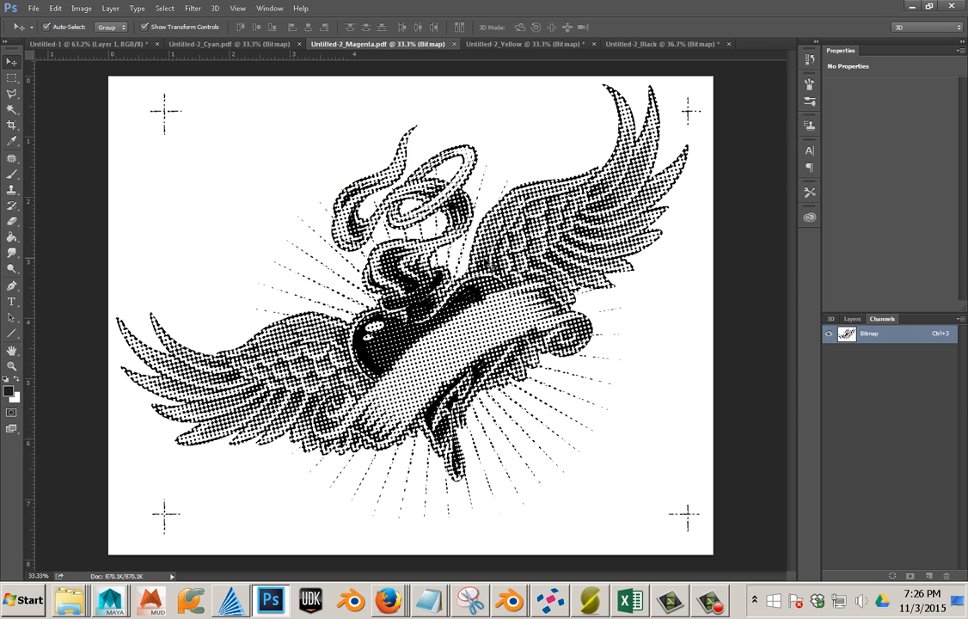
Save the yellow separation as the Photoshop PDF Untitled-2_Yellow.pdf in the CMYK heart folder, keeping the current PDF settings.
left_click(497, 47)
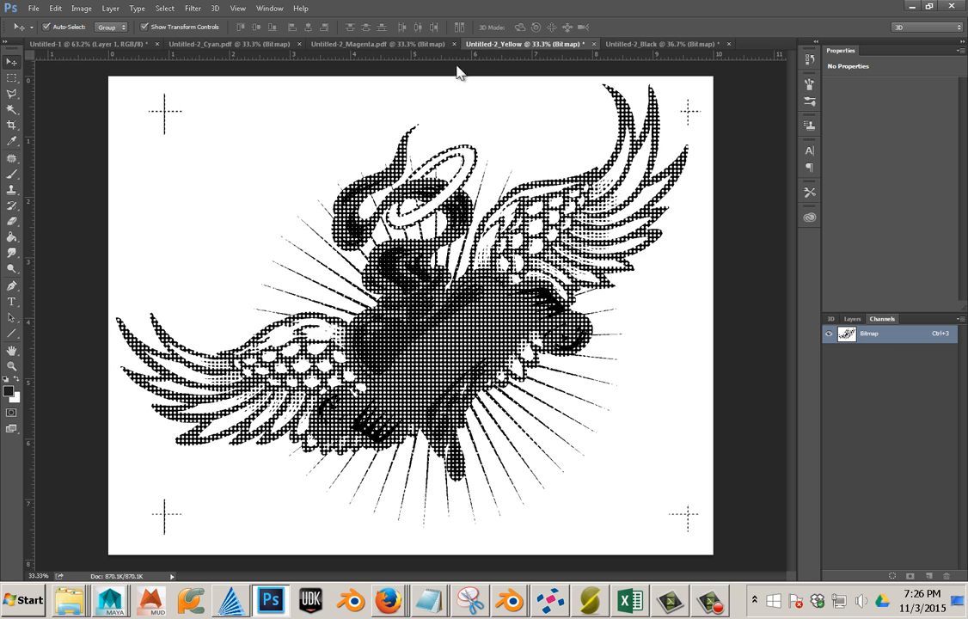
left_click(33, 8)
left_click(76, 180)
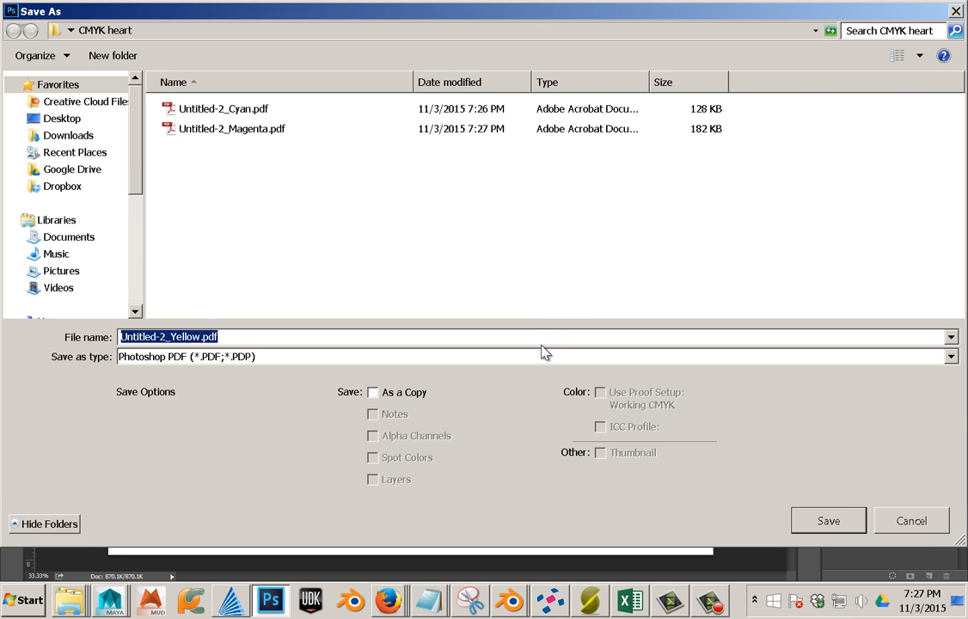
left_click(826, 520)
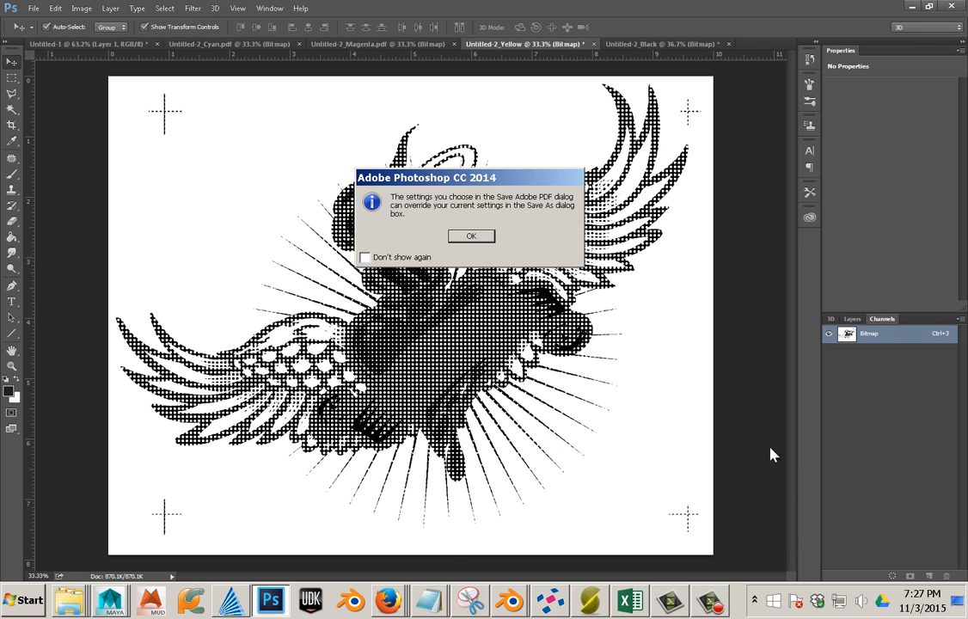
left_click(492, 235)
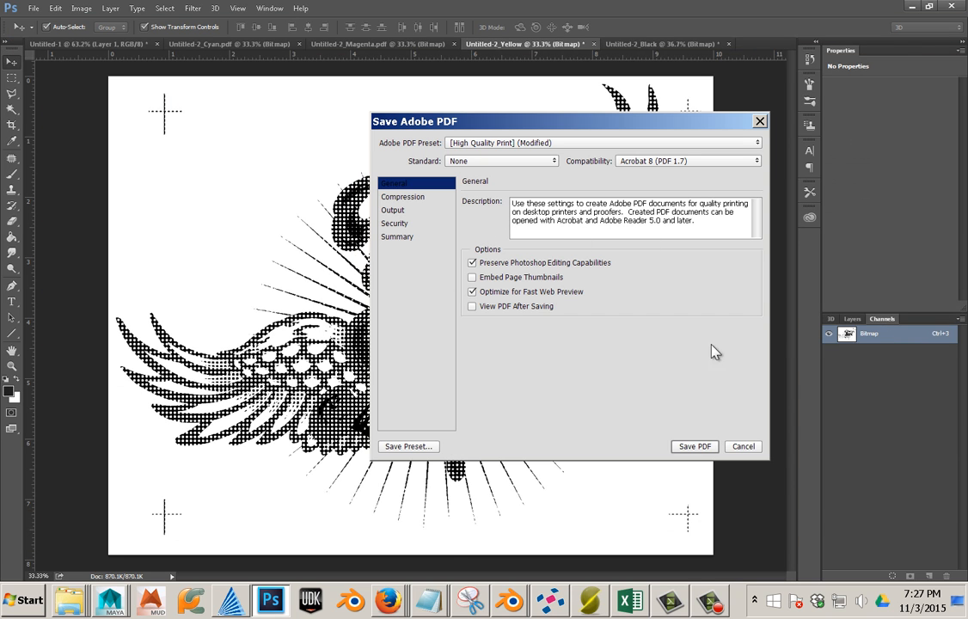
left_click(694, 447)
left_click(496, 254)
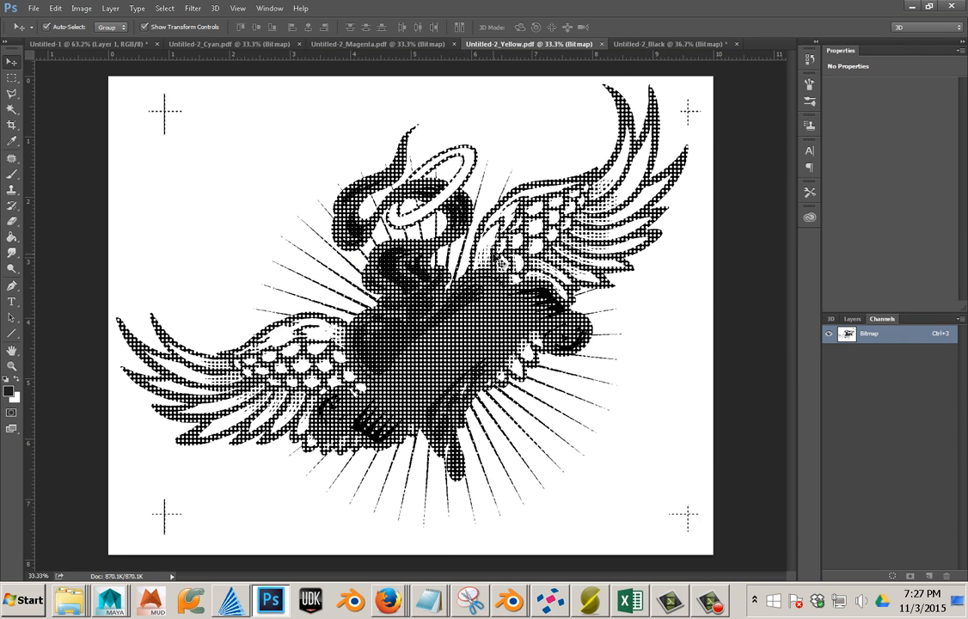
Save the black separation as the Photoshop PDF Untitled-2_Black.pdf in the CMYK heart folder, keeping the current PDF settings.
left_click(621, 44)
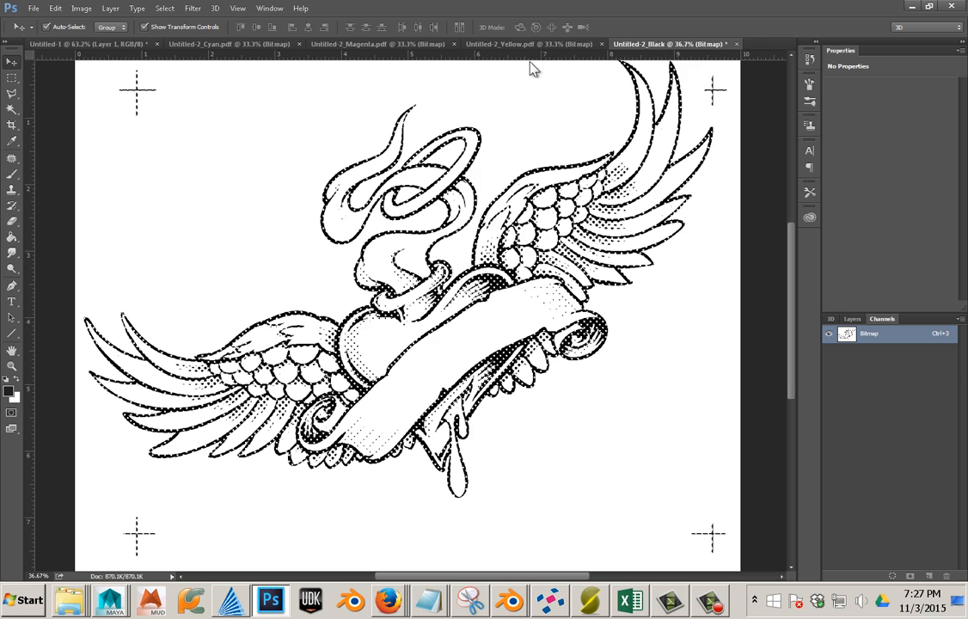
left_click(33, 8)
left_click(74, 183)
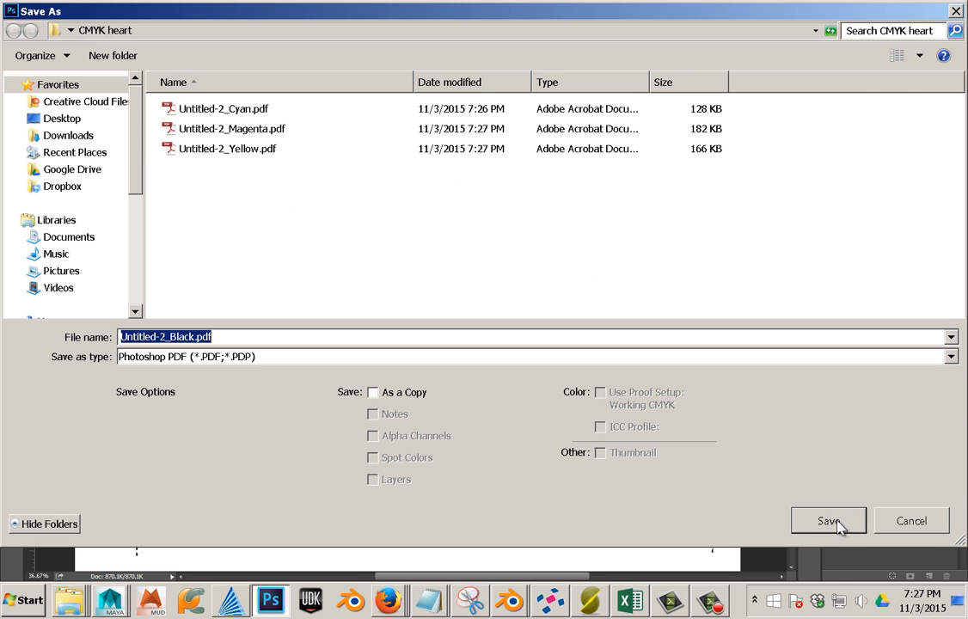
left_click(828, 521)
left_click(478, 237)
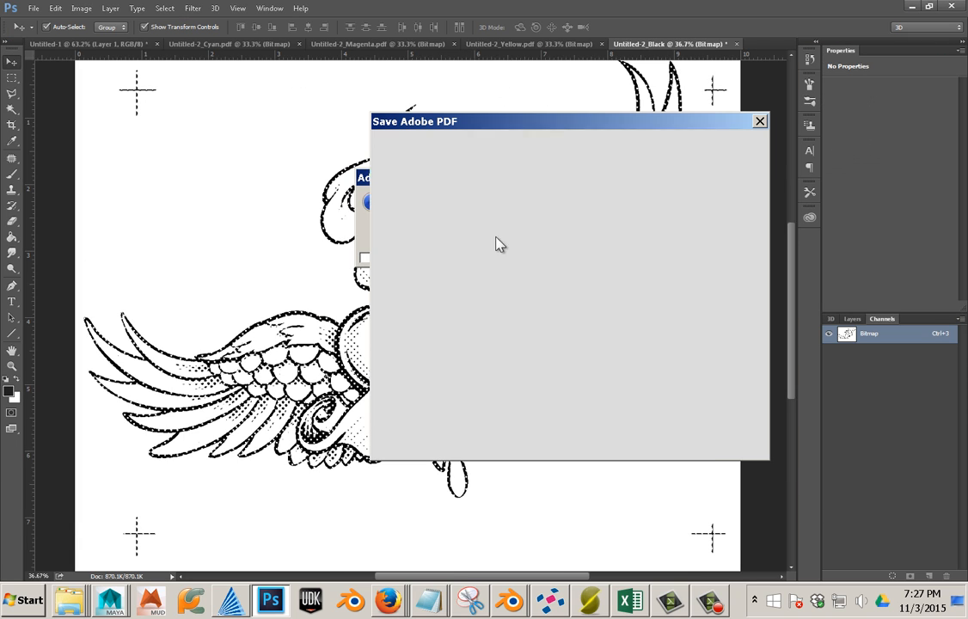
left_click(701, 448)
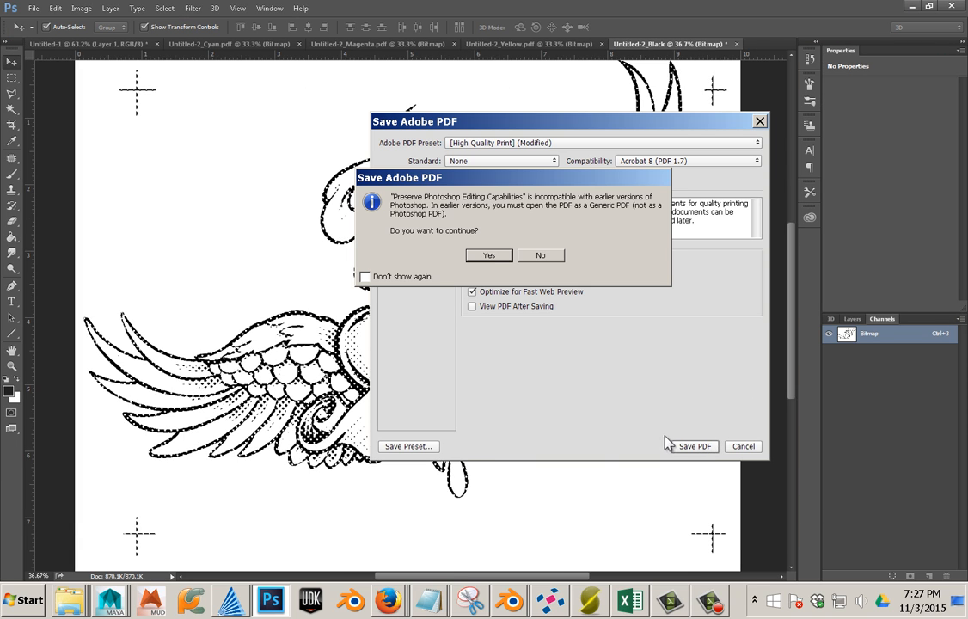
left_click(489, 255)
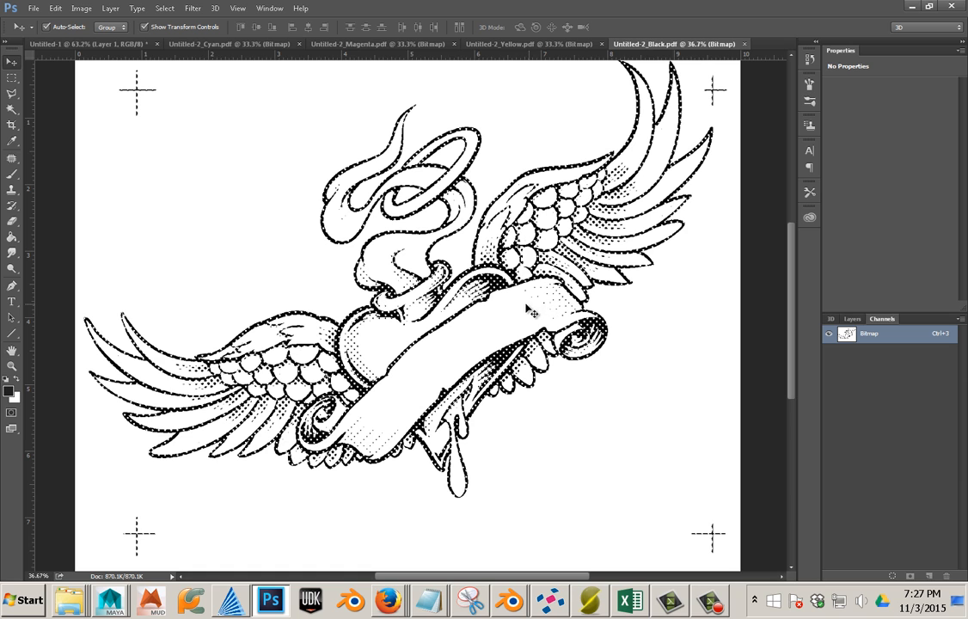
Close the unrelated Untitled-1 lantern document without saving its changes.
left_click(112, 44)
left_click(155, 44)
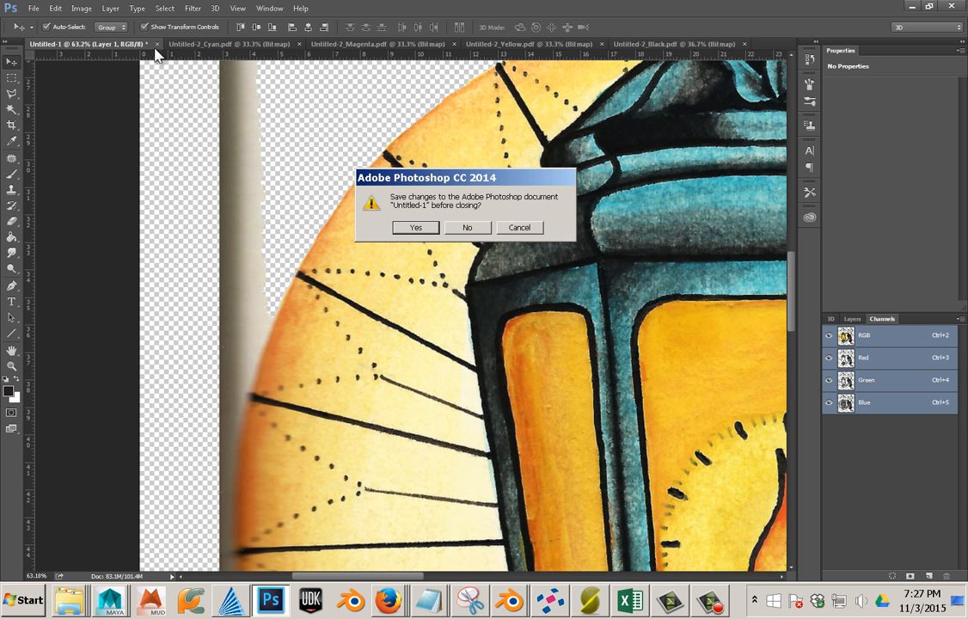
left_click(418, 223)
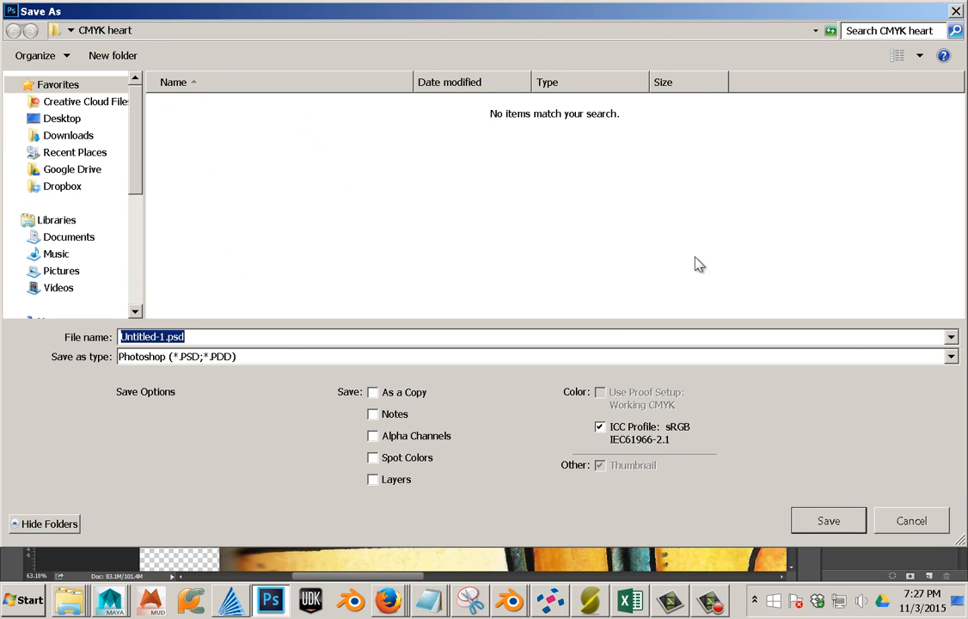
key("Escape")
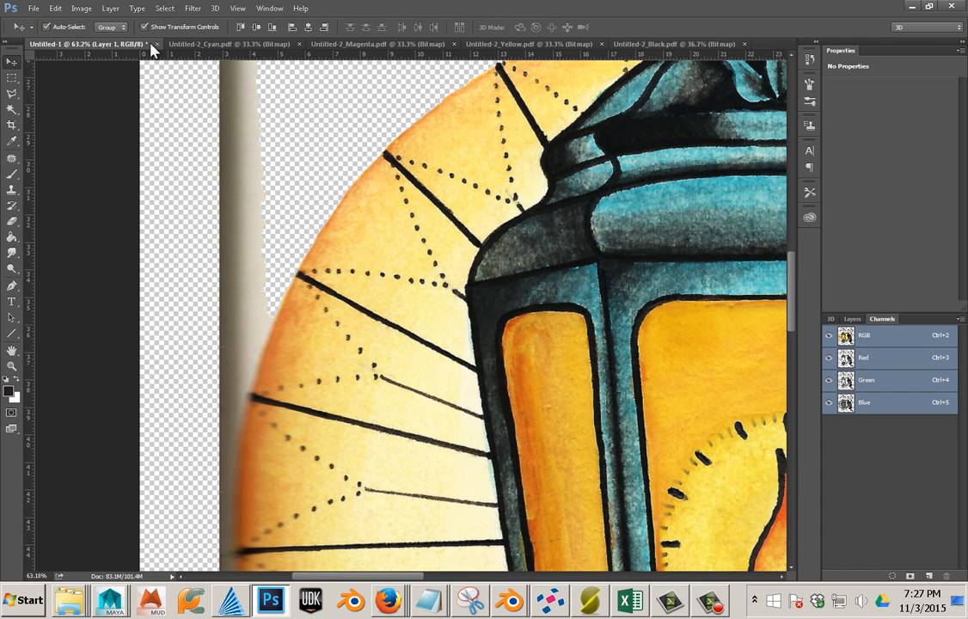
left_click(155, 44)
left_click(467, 227)
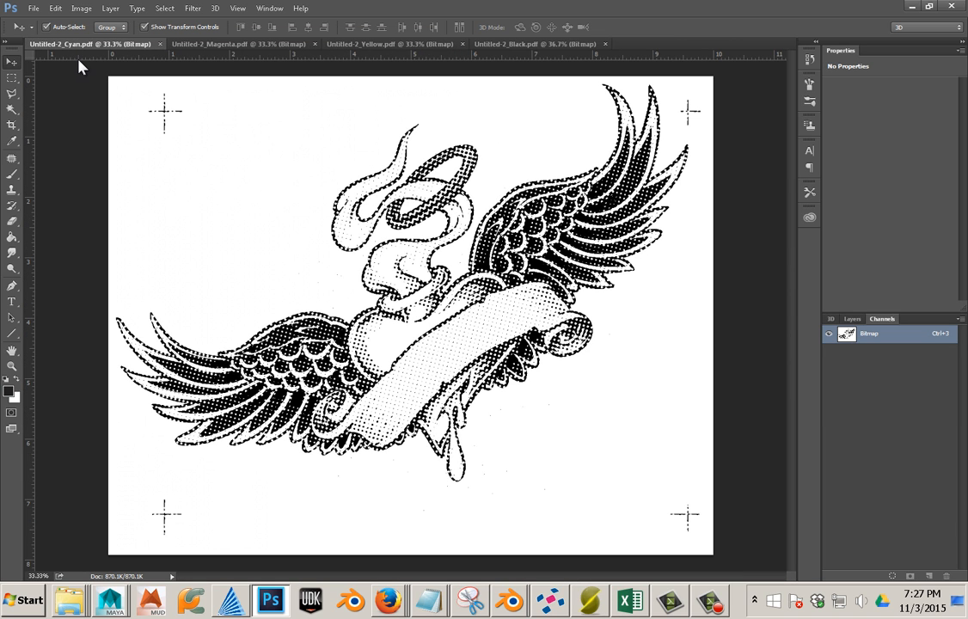
Convert the black separation document from bitmap to grayscale with a size ratio of 1.
left_click(507, 45)
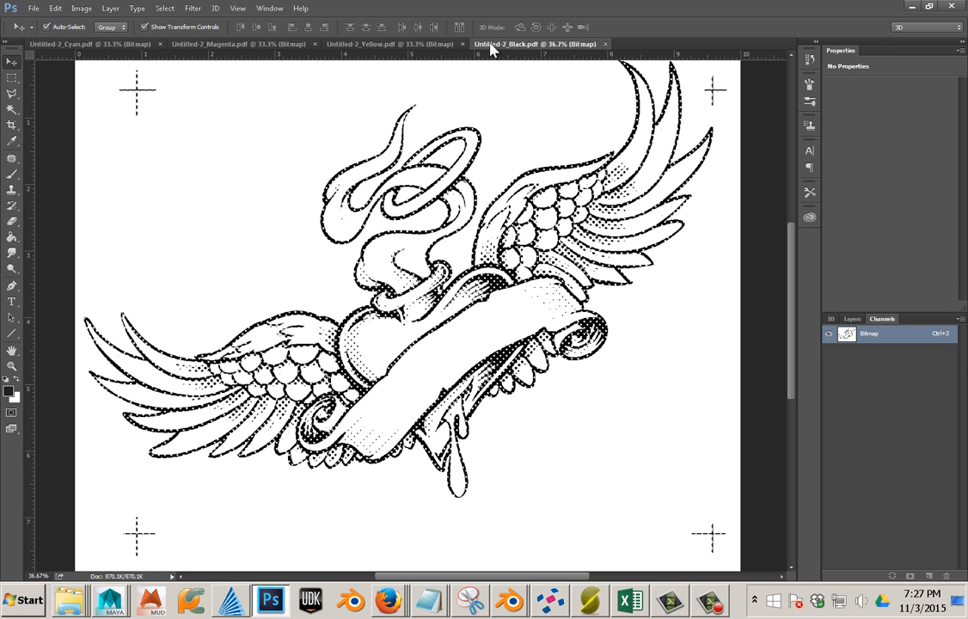
left_click(81, 10)
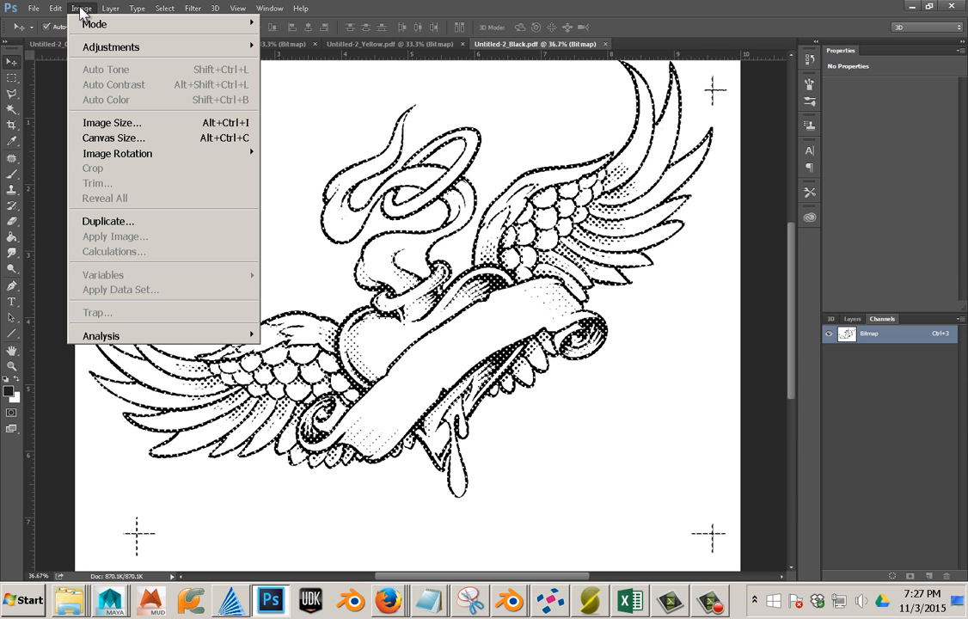
mouse_move(82, 26)
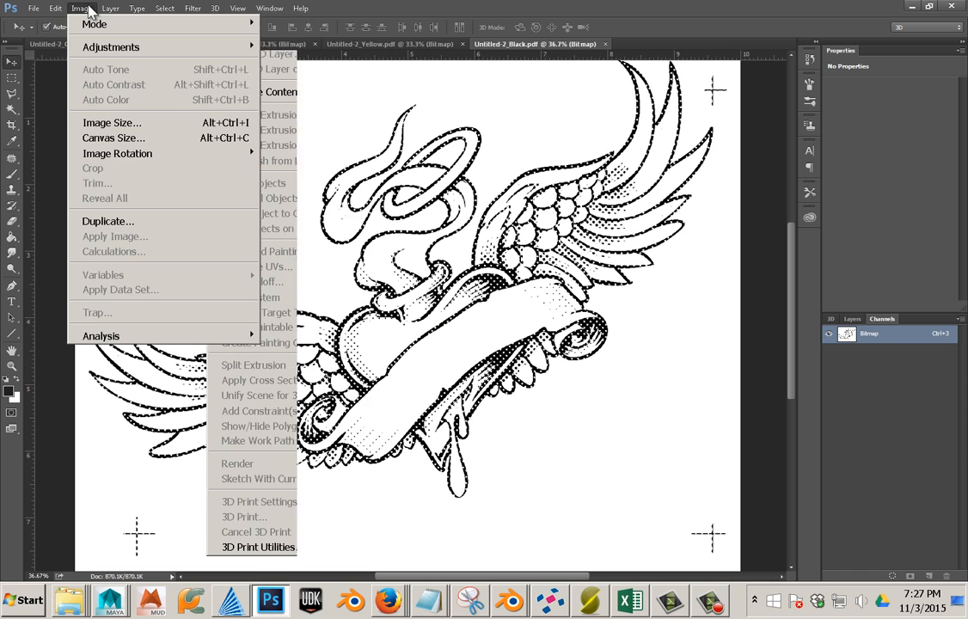
mouse_move(247, 28)
left_click(292, 38)
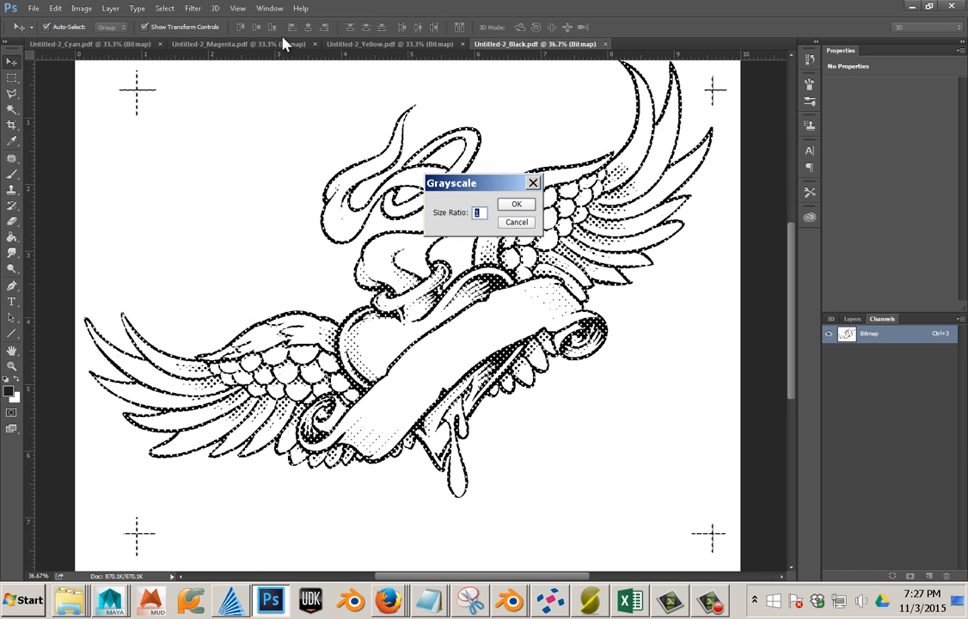
left_click(516, 206)
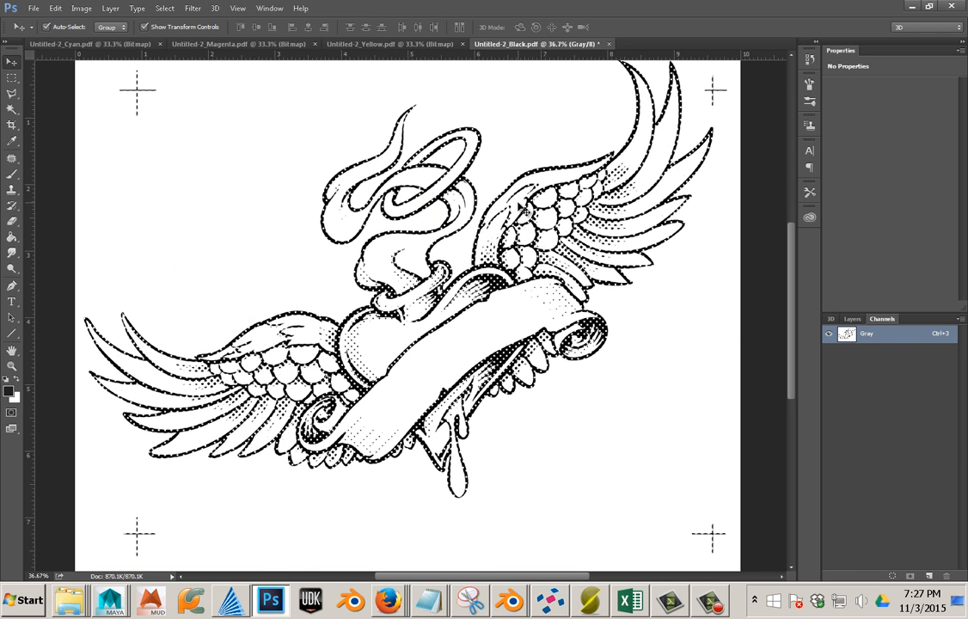
Convert the black separation document to CMYK color mode, accepting the U.S. Web Coated (SWOP) v2 profile.
left_click(82, 8)
mouse_move(90, 24)
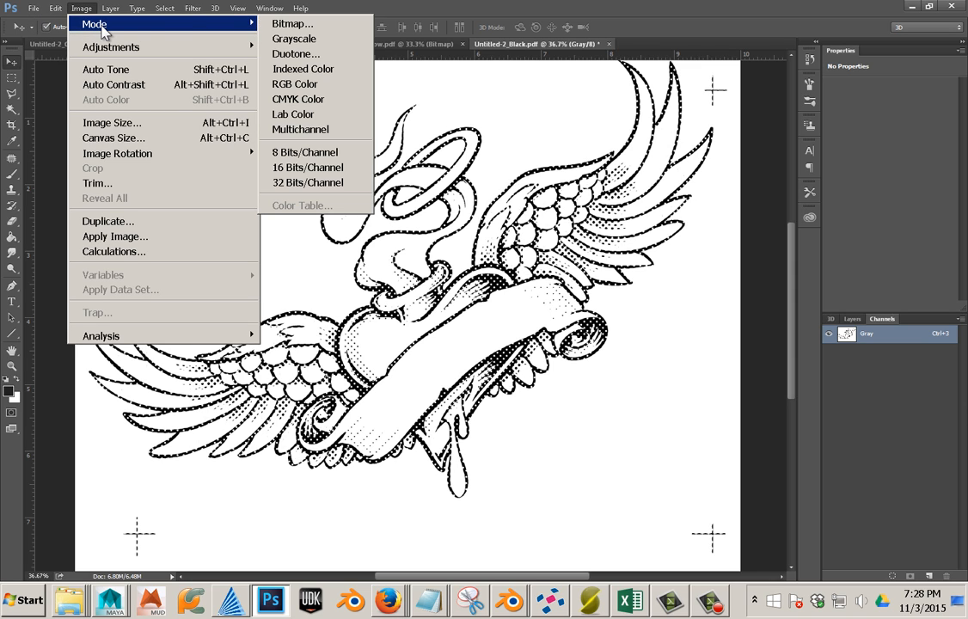
left_click(303, 100)
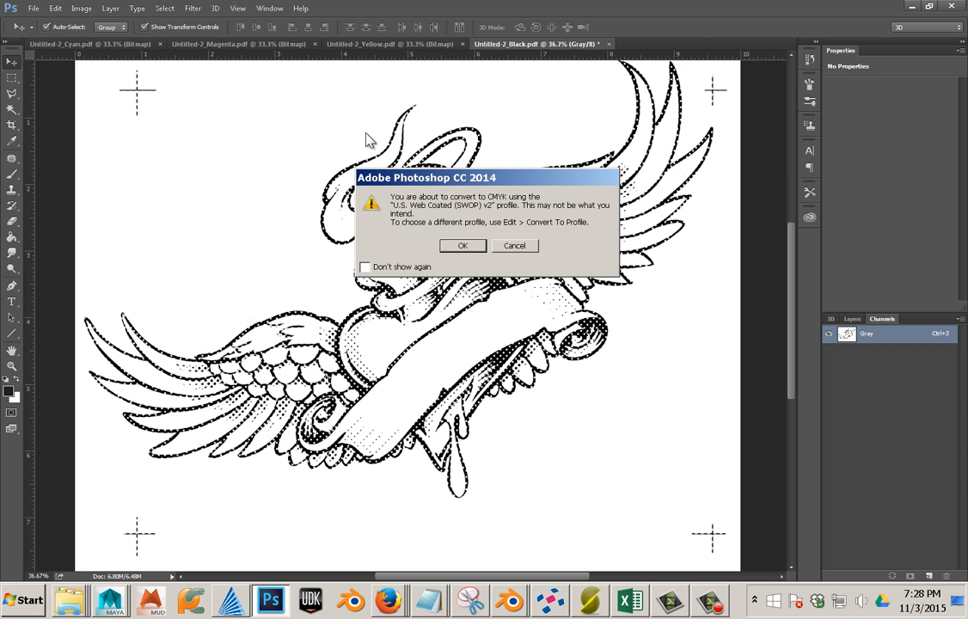
left_click(462, 246)
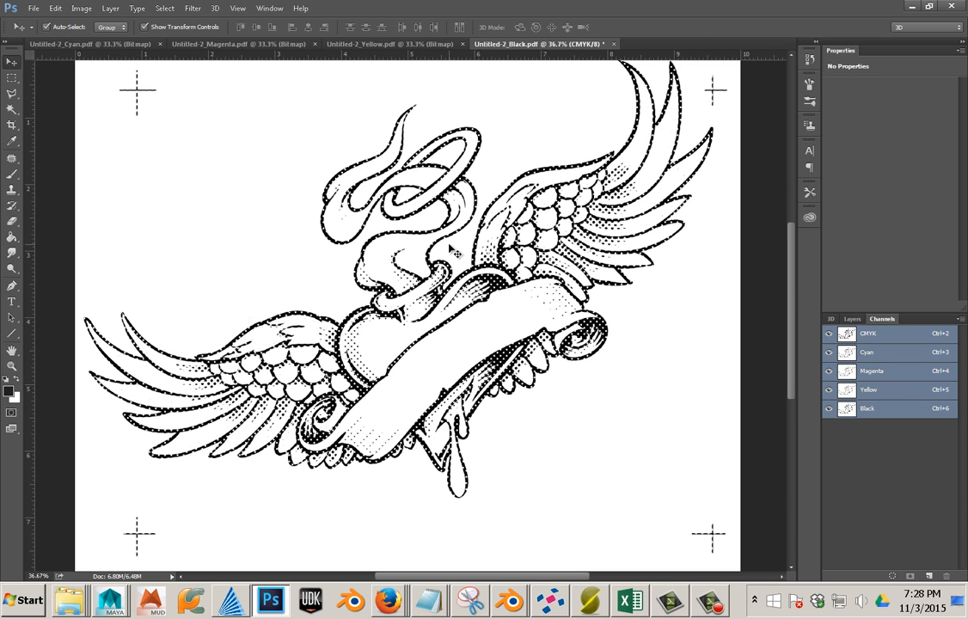
Copy the entire yellow separation image and paste it into the black separation document as a new layer.
left_click(373, 48)
right_click(886, 336)
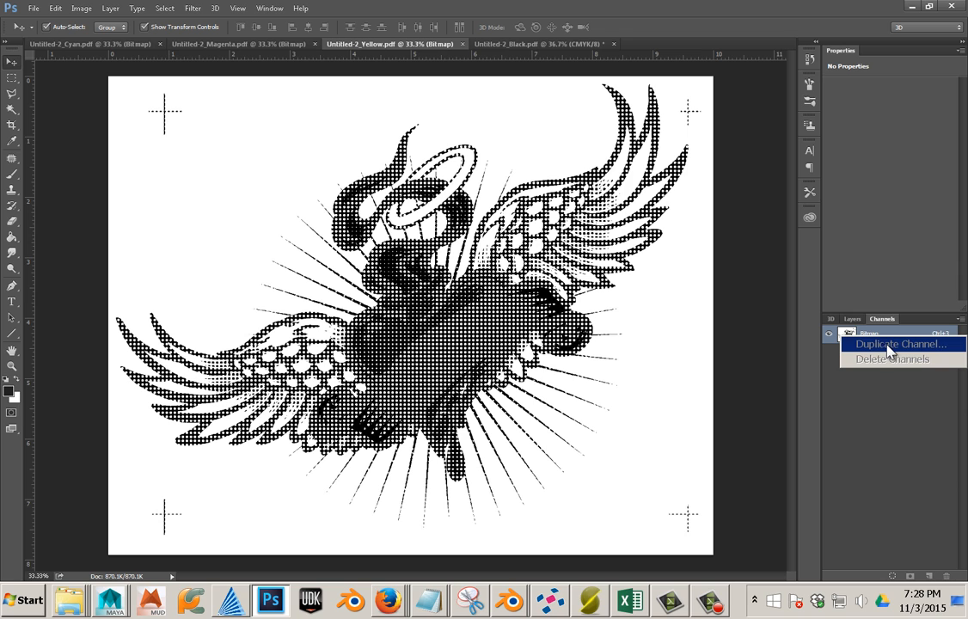
left_click(13, 72)
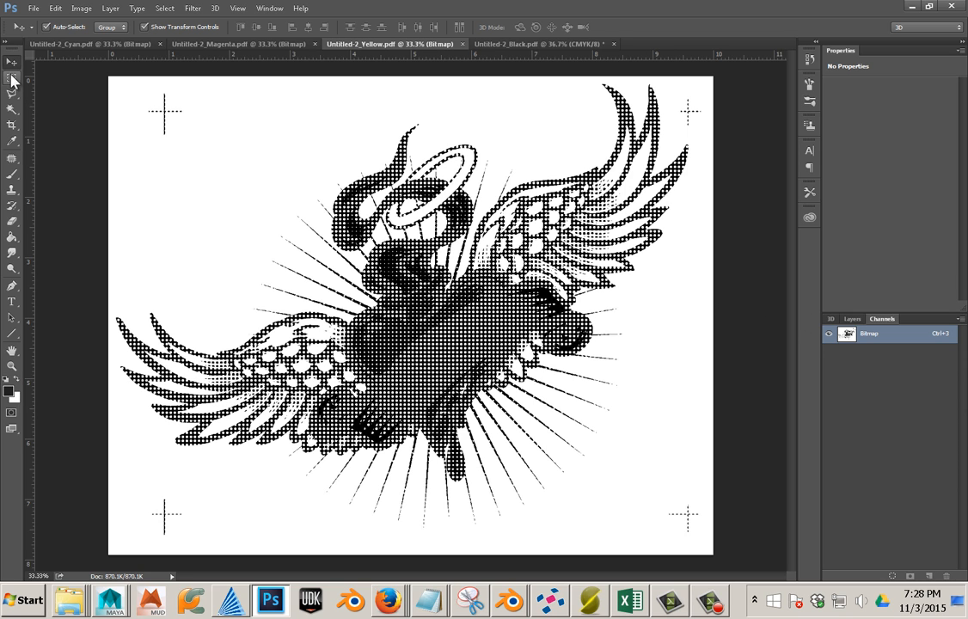
left_click_drag(122, 134, 129, 162)
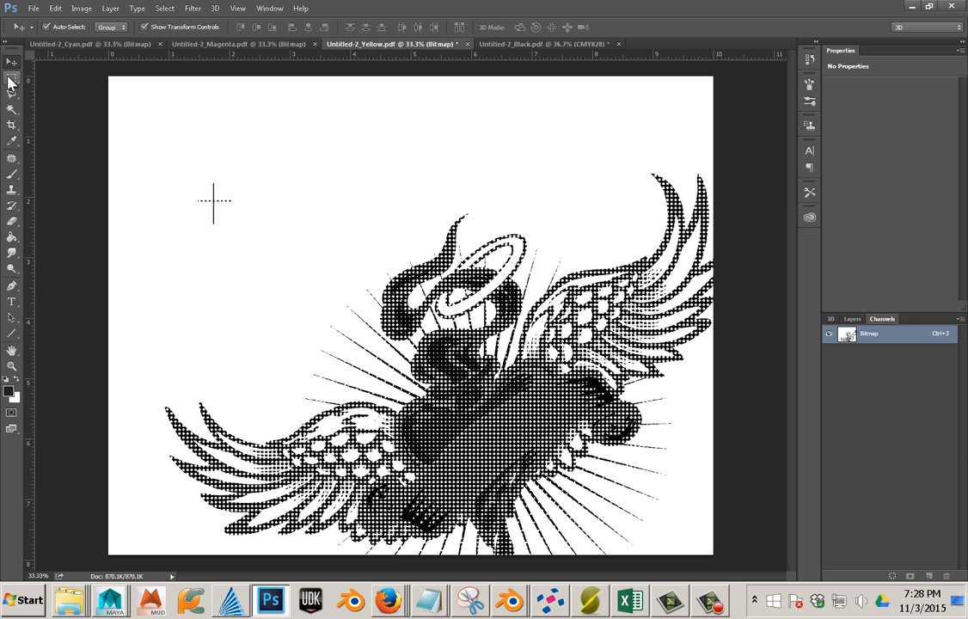
left_click(10, 79)
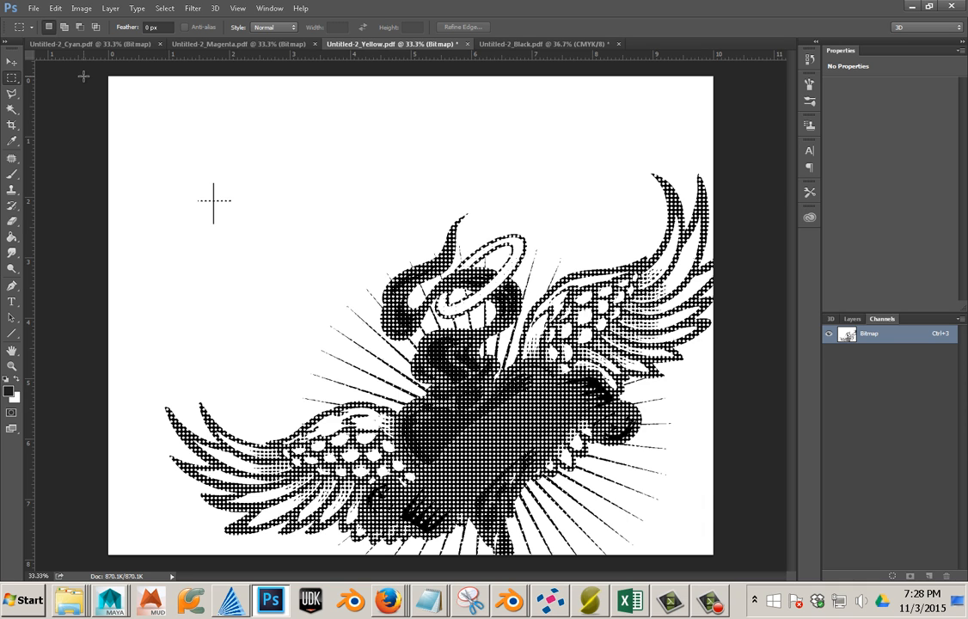
key("ctrl+z")
left_click_drag(91, 72, 744, 546)
left_click(53, 9)
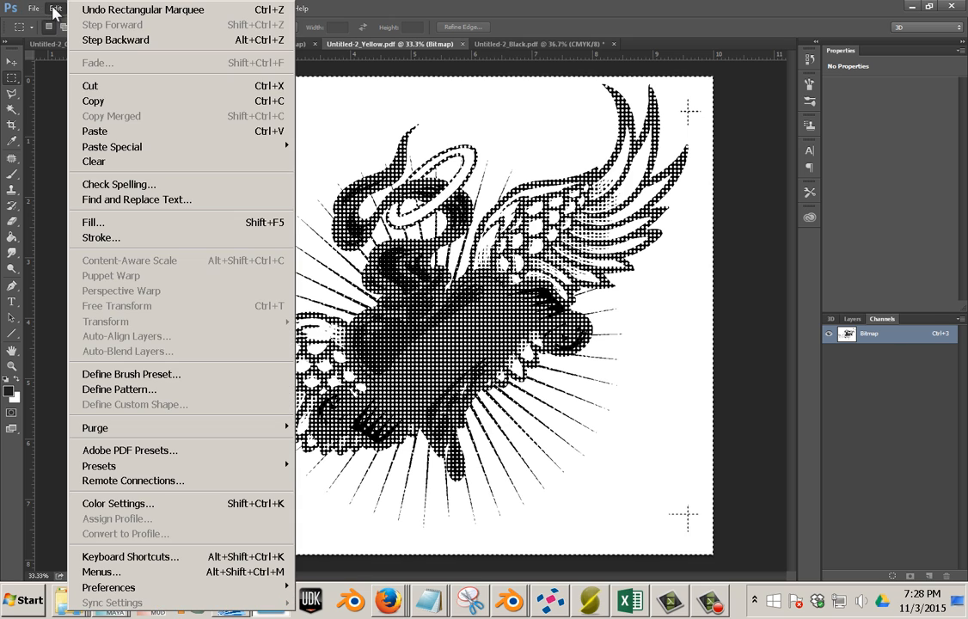
left_click(92, 100)
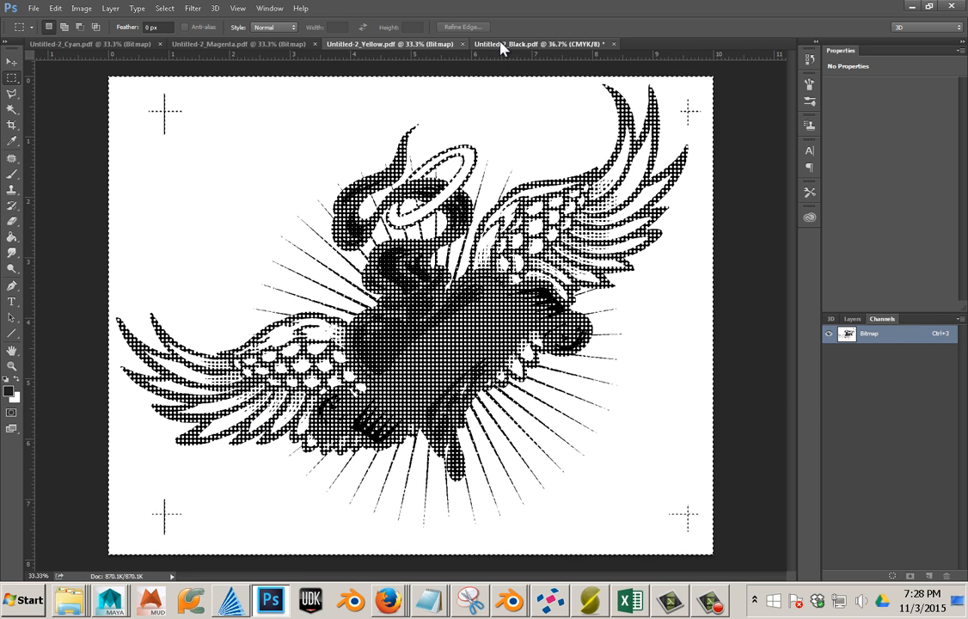
left_click(490, 44)
left_click(55, 8)
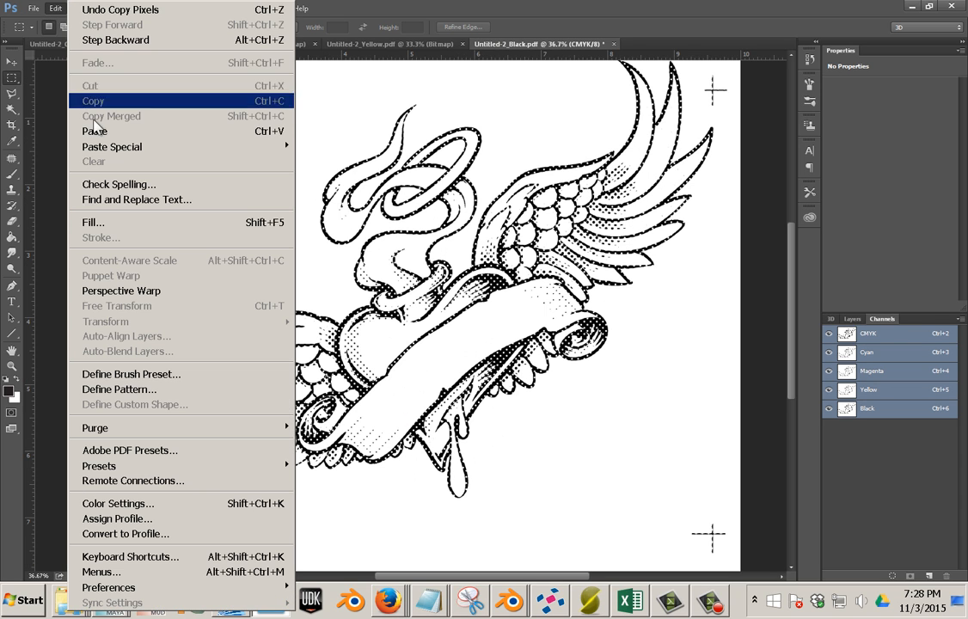
left_click(98, 131)
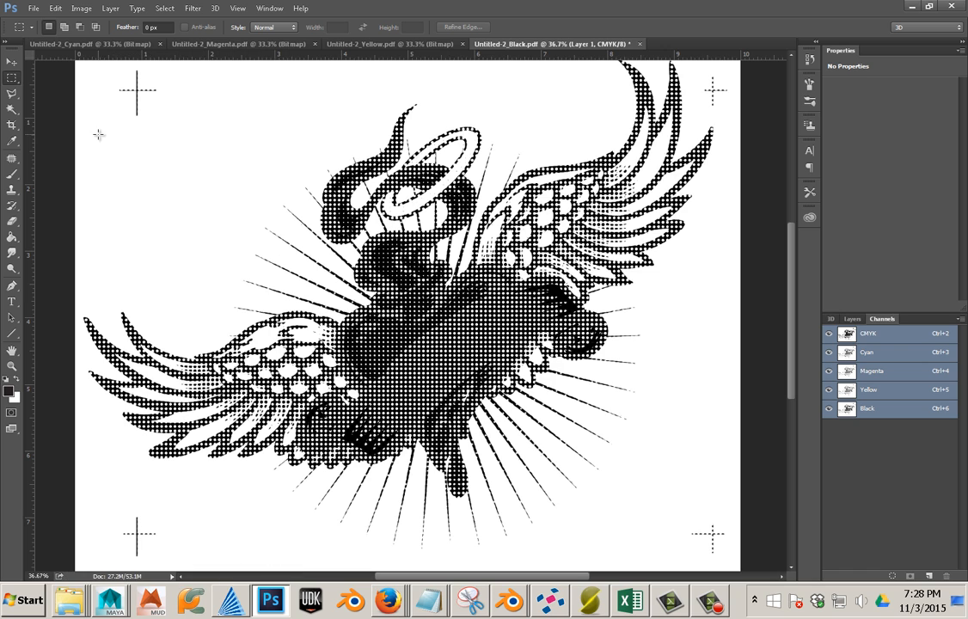
Rename the background layer as Black and the pasted yellow separation layer as Yellow.
left_click(852, 319)
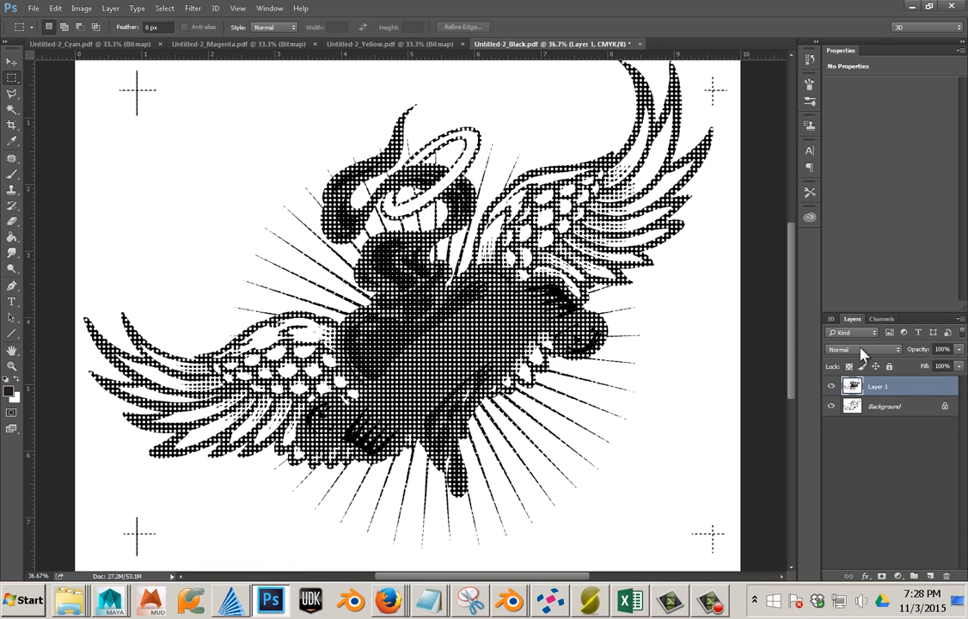
double_click(892, 410)
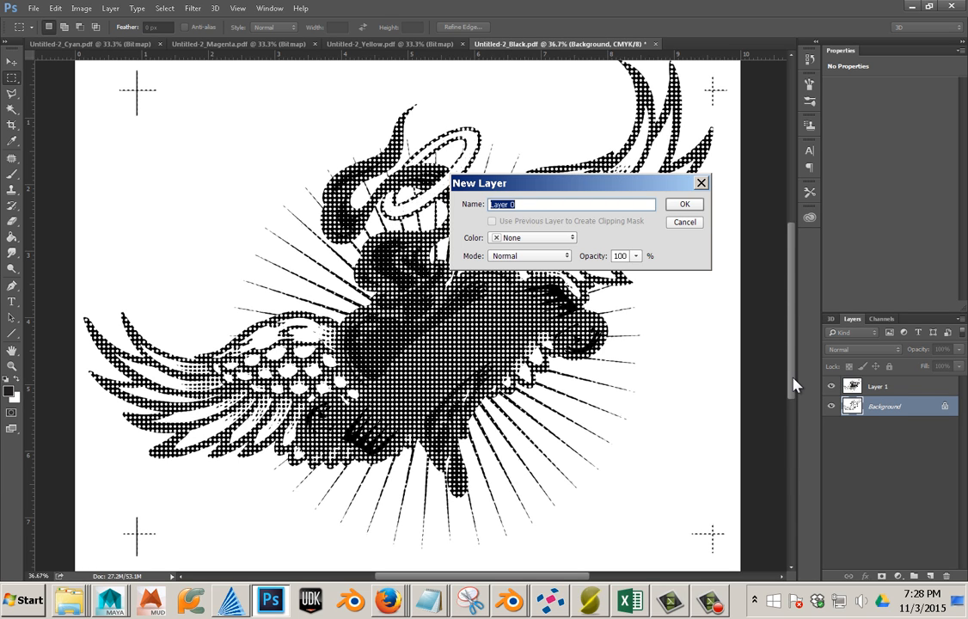
key("Return")
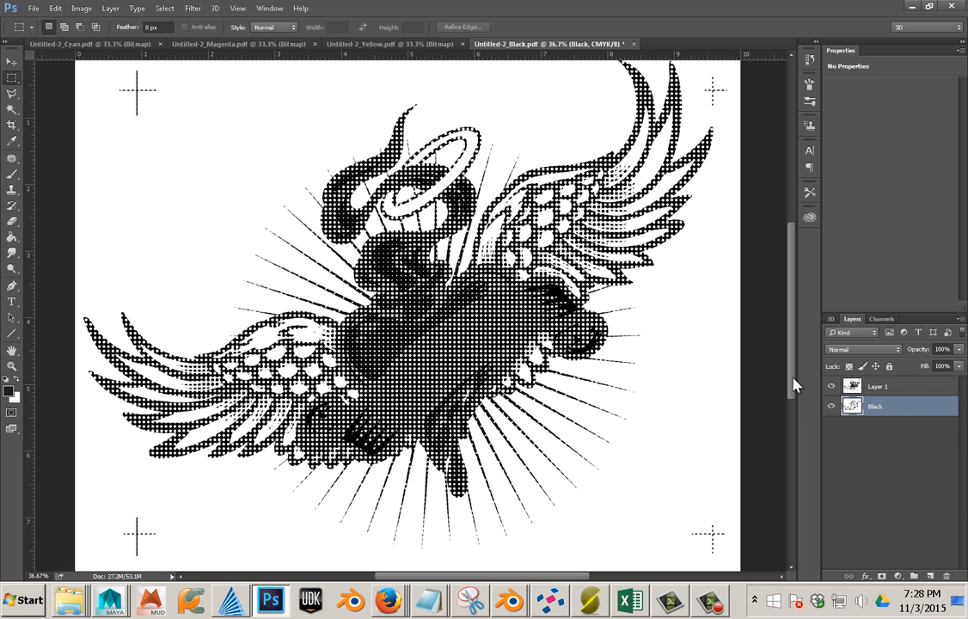
double_click(881, 391)
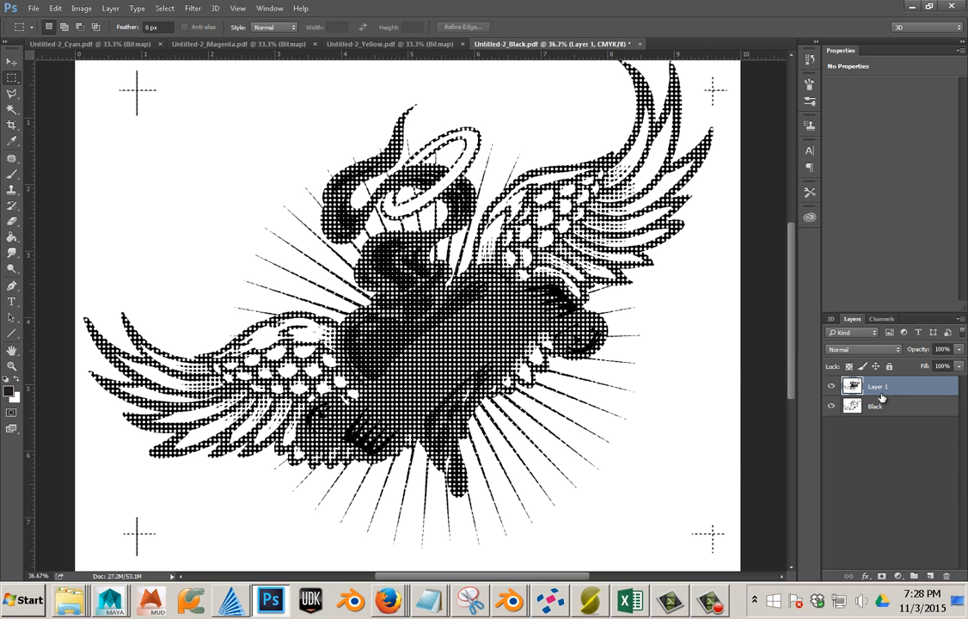
left_click(868, 216)
double_click(875, 388)
type("Yellow")
key("Return")
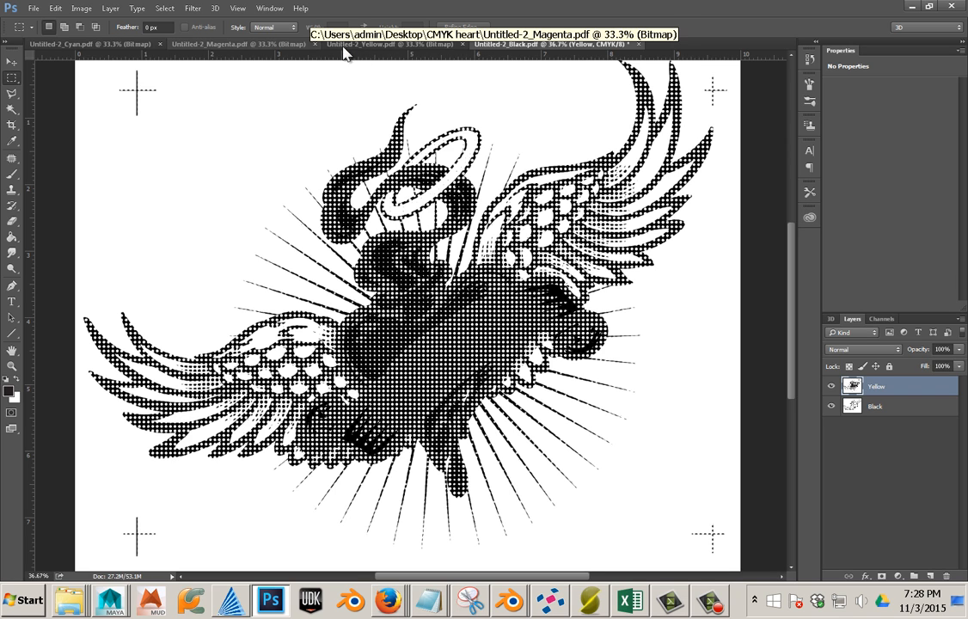
Close the yellow separation file and copy the entire magenta separation image into the black document as a new layer.
left_click(463, 45)
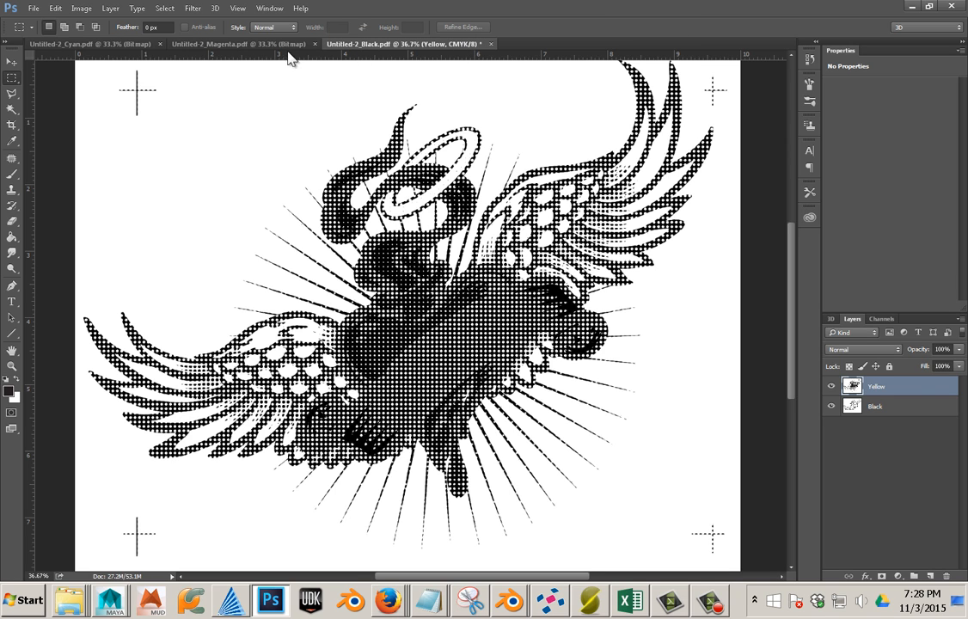
left_click(238, 44)
left_click_drag(44, 77, 724, 564)
left_click(55, 8)
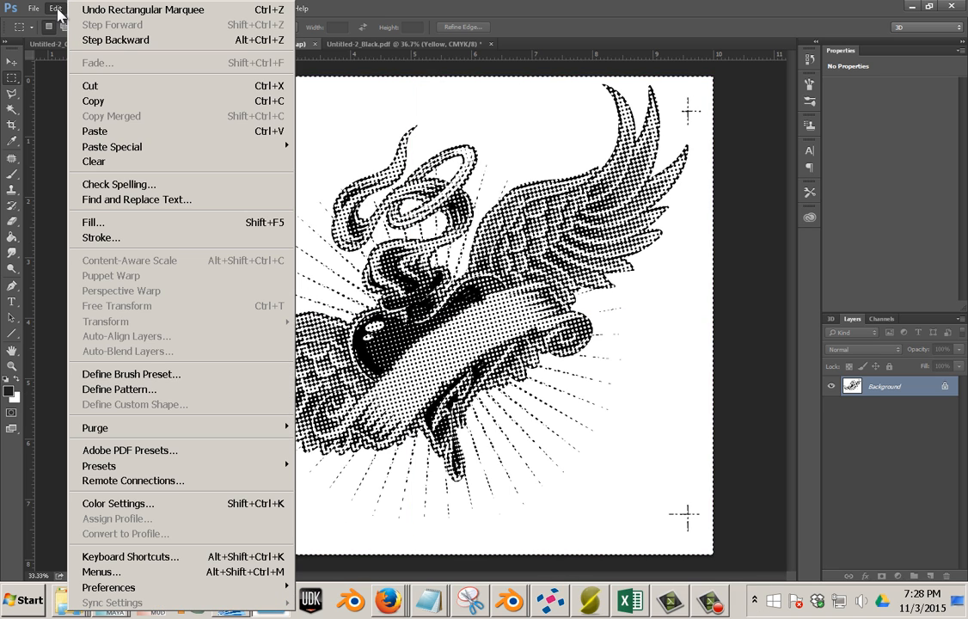
left_click(90, 101)
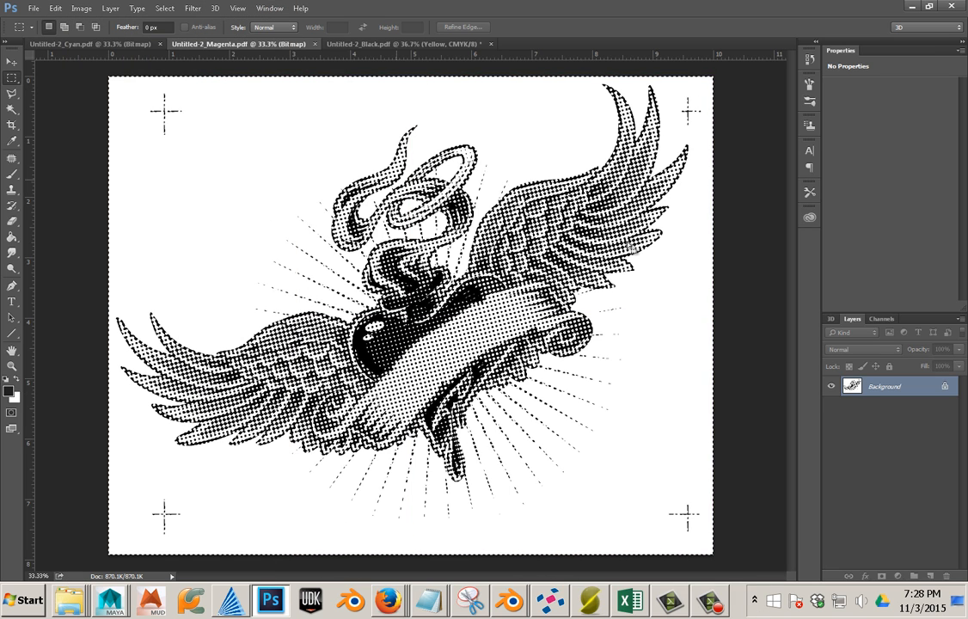
left_click(400, 43)
left_click(55, 8)
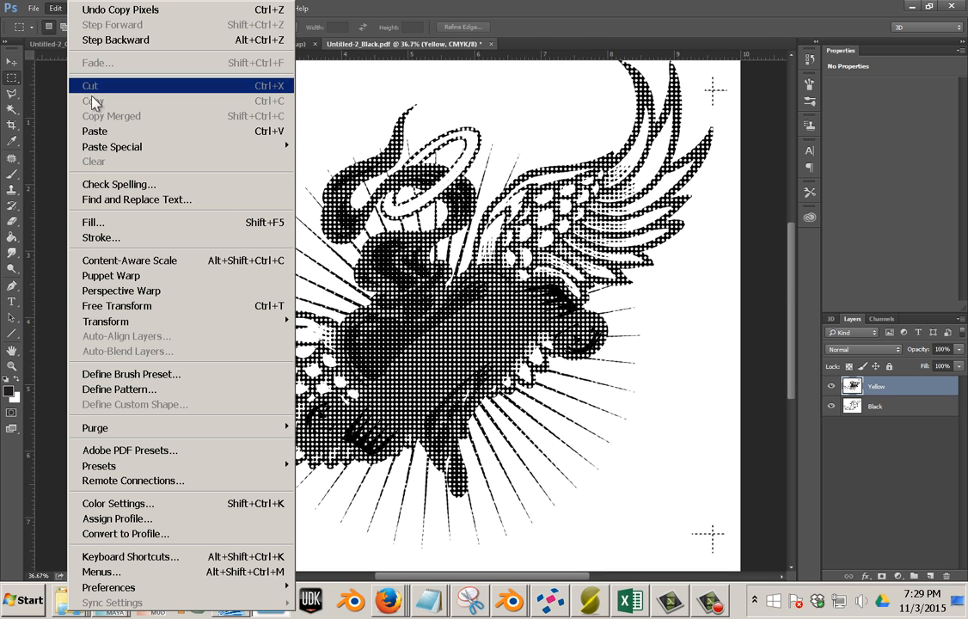
left_click(102, 131)
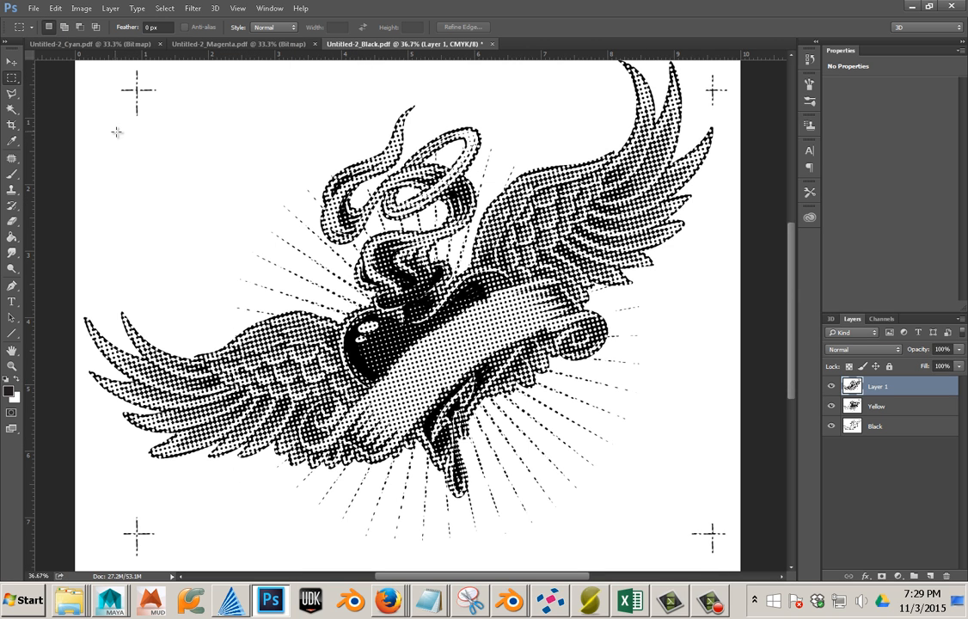
Rename the newly pasted magenta separation layer as Magenta and deselect it.
double_click(878, 389)
type("Magenta")
left_click(892, 455)
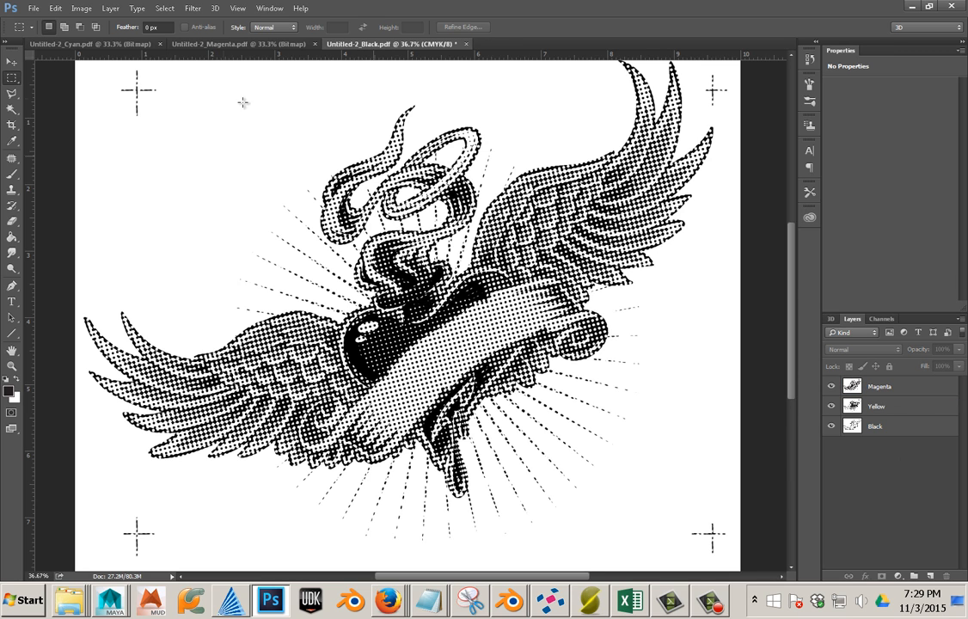
Copy the entire cyan separation image into the black document as a new layer and rename that layer Cyan.
left_click(101, 44)
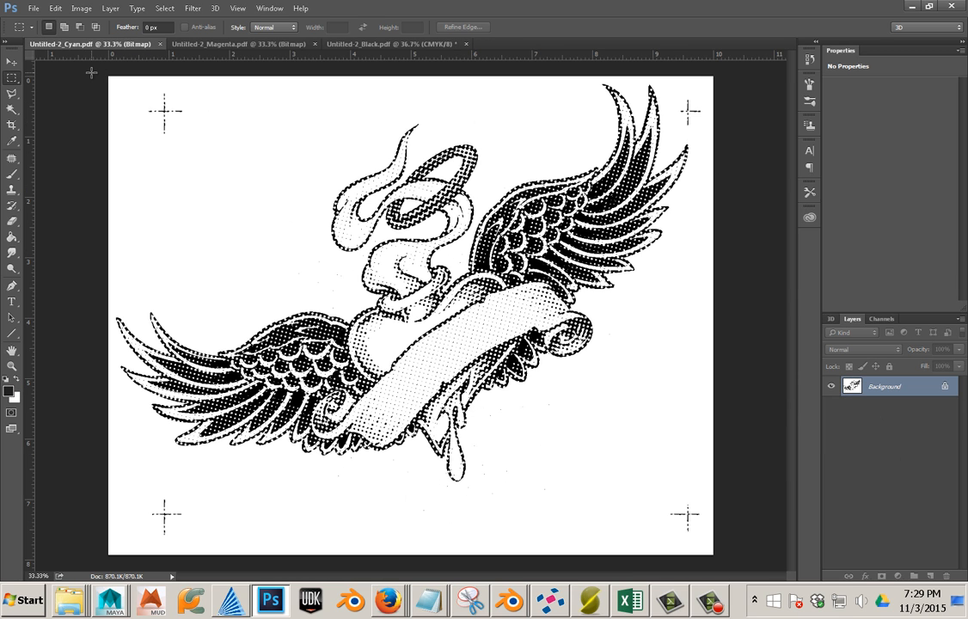
left_click_drag(108, 76, 771, 533)
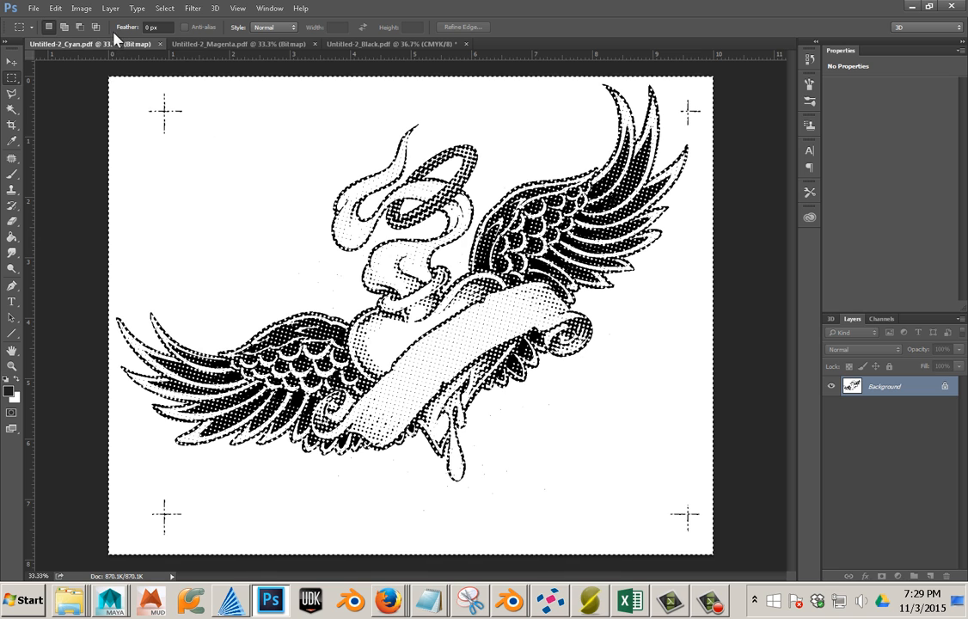
left_click(54, 10)
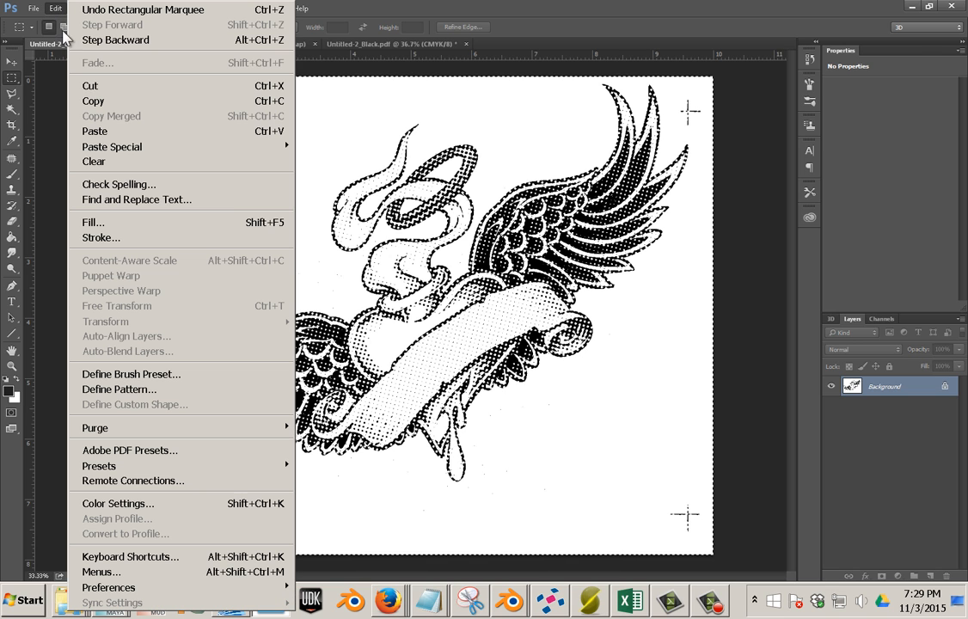
left_click(88, 102)
left_click(396, 44)
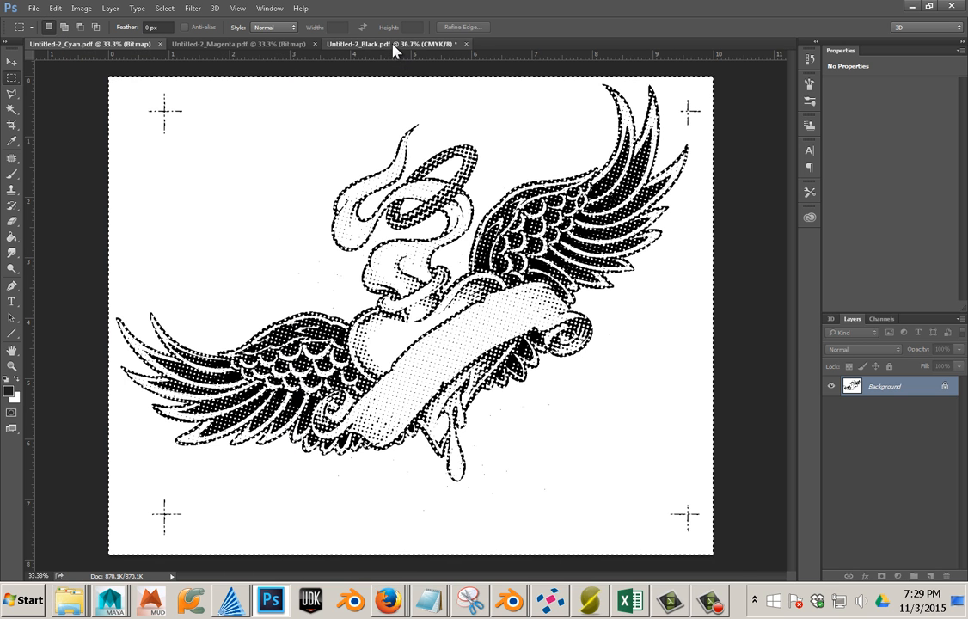
left_click(56, 9)
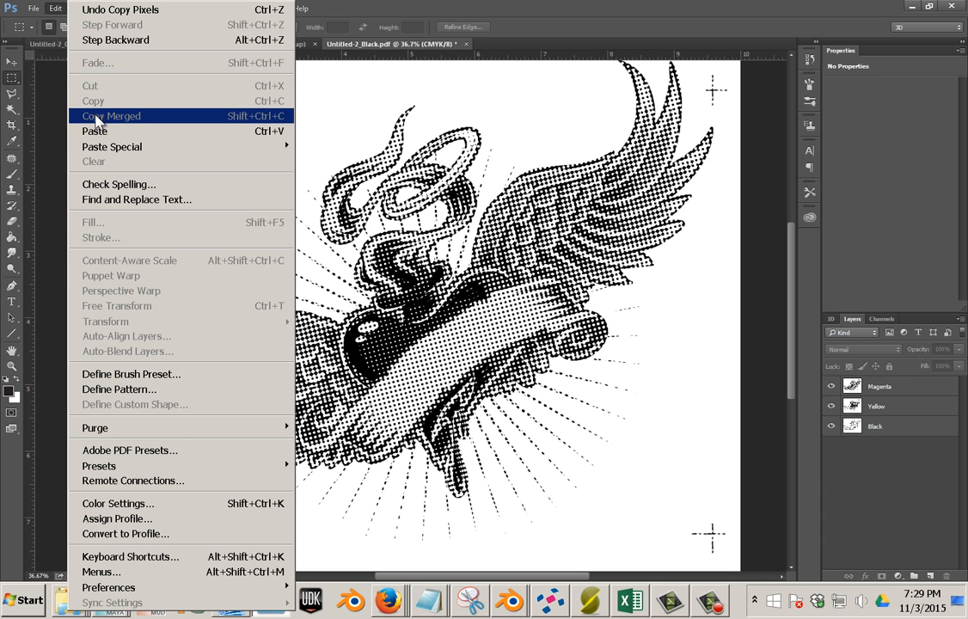
left_click(125, 134)
double_click(880, 387)
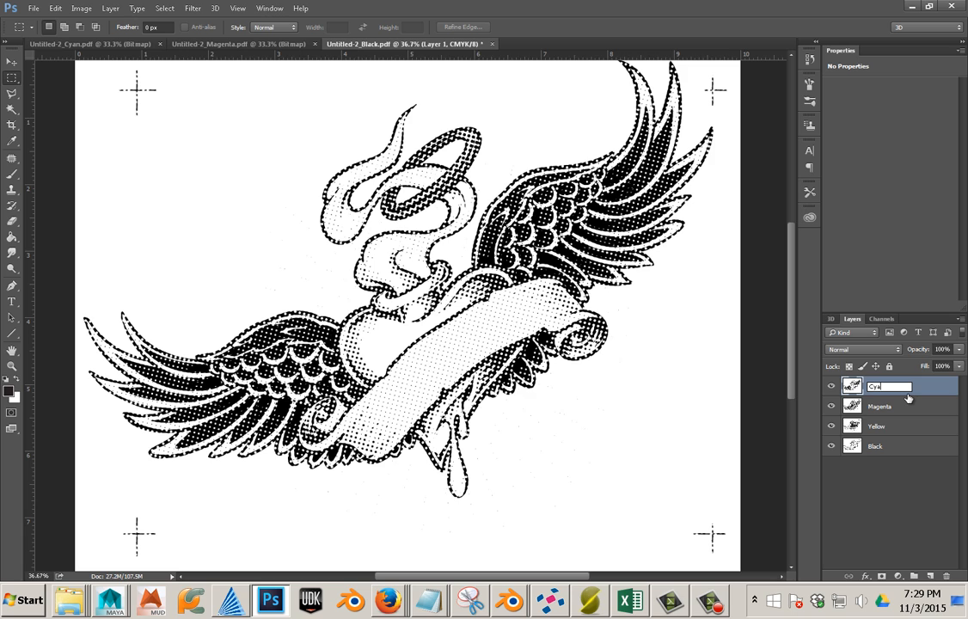
key("Return")
Hide the Cyan, Magenta and Black layers so that only the Yellow layer shows, and make Yellow the active layer.
left_click(829, 387)
left_click(831, 406)
left_click(830, 427)
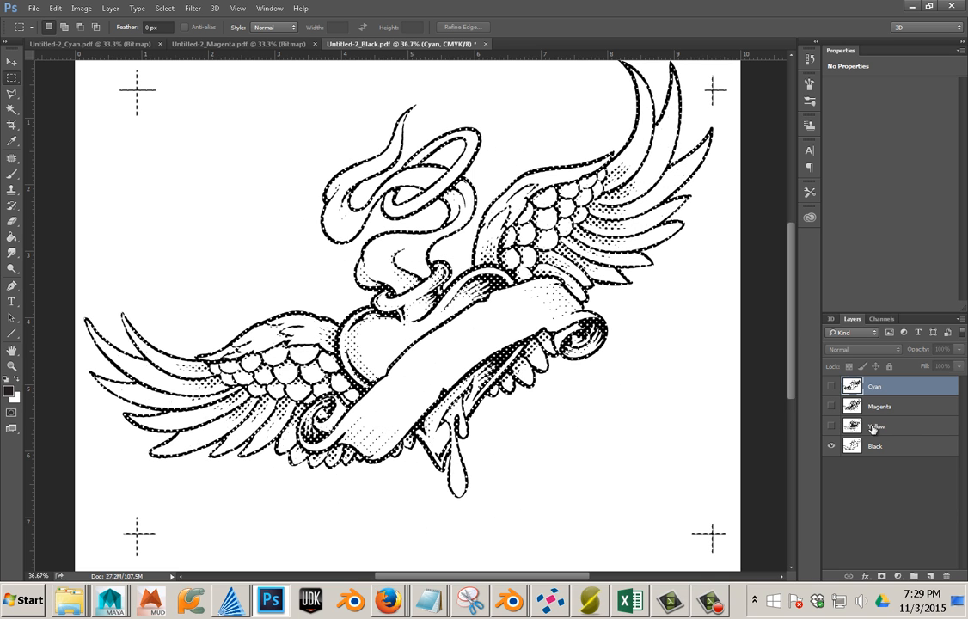
left_click(877, 428)
left_click(831, 428)
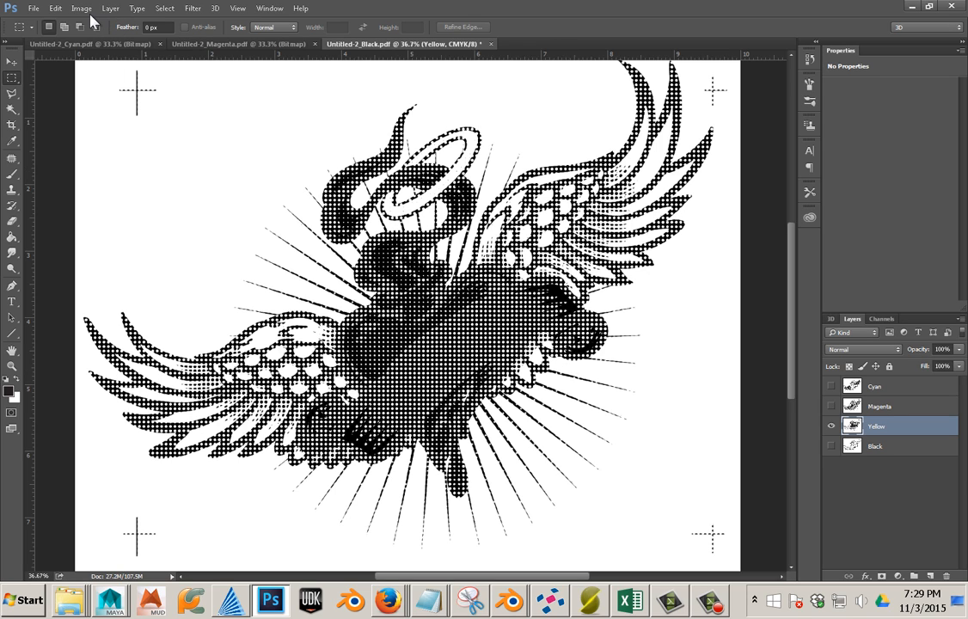
Select the Yellow layer's black halftone dots with Color Range, sampling black in the artwork at fuzziness 200.
left_click(163, 8)
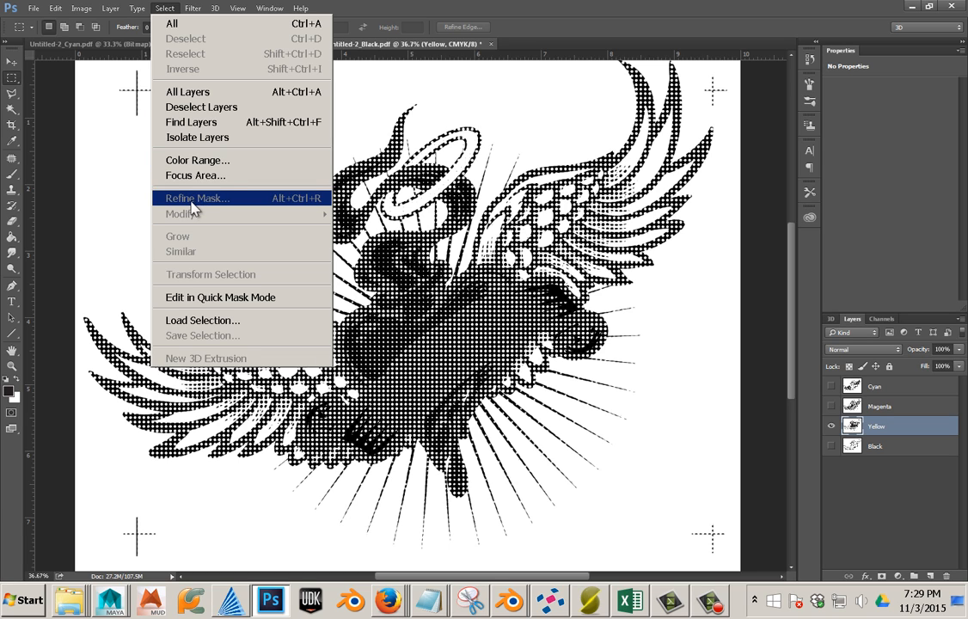
left_click(187, 165)
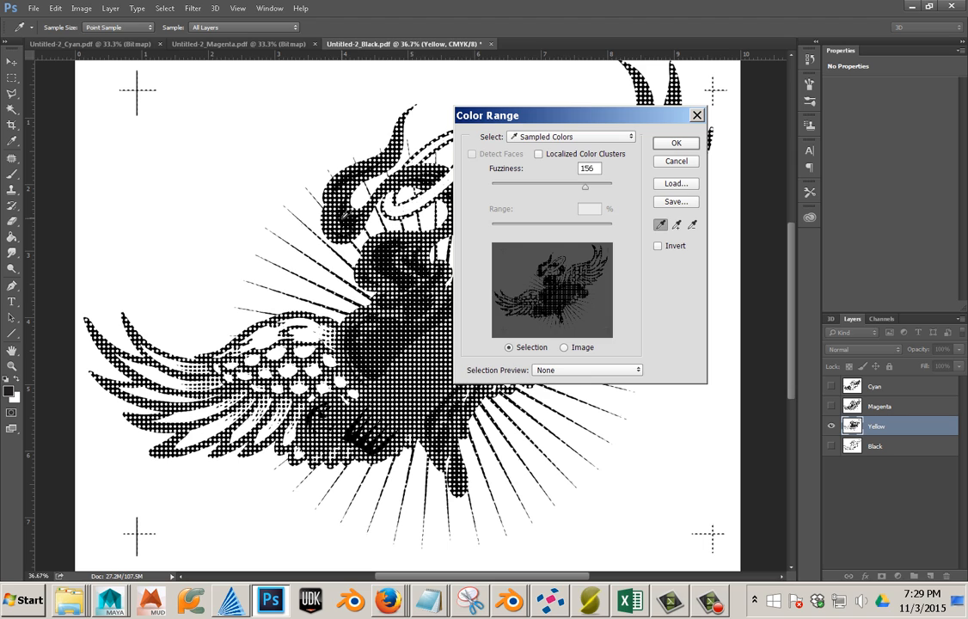
left_click(343, 219)
left_click_drag(582, 183, 625, 188)
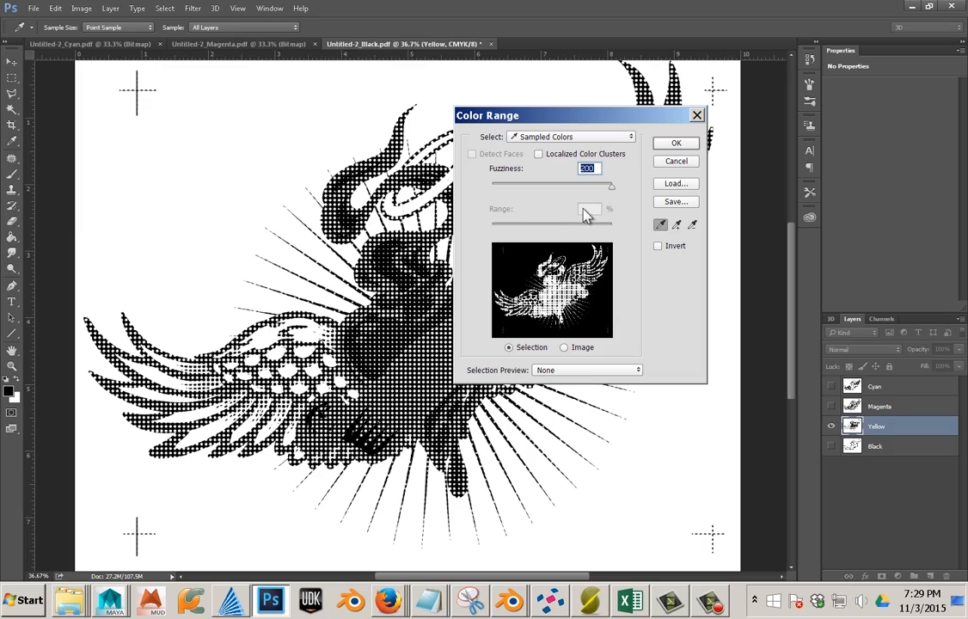
left_click(675, 145)
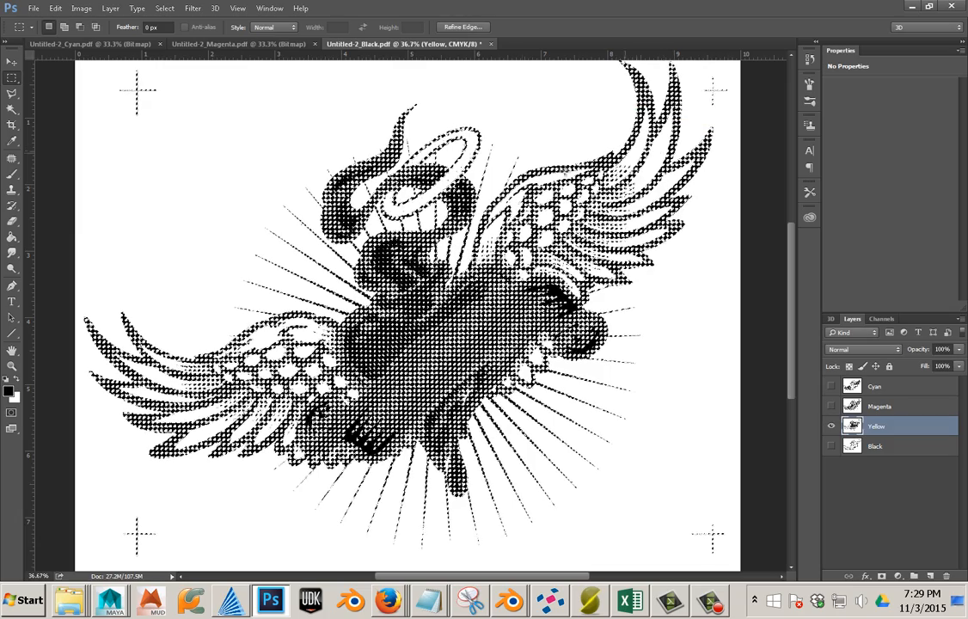
Set the foreground color to pure process yellow: C 0, M 0, Y 100, K 0.
left_click(9, 391)
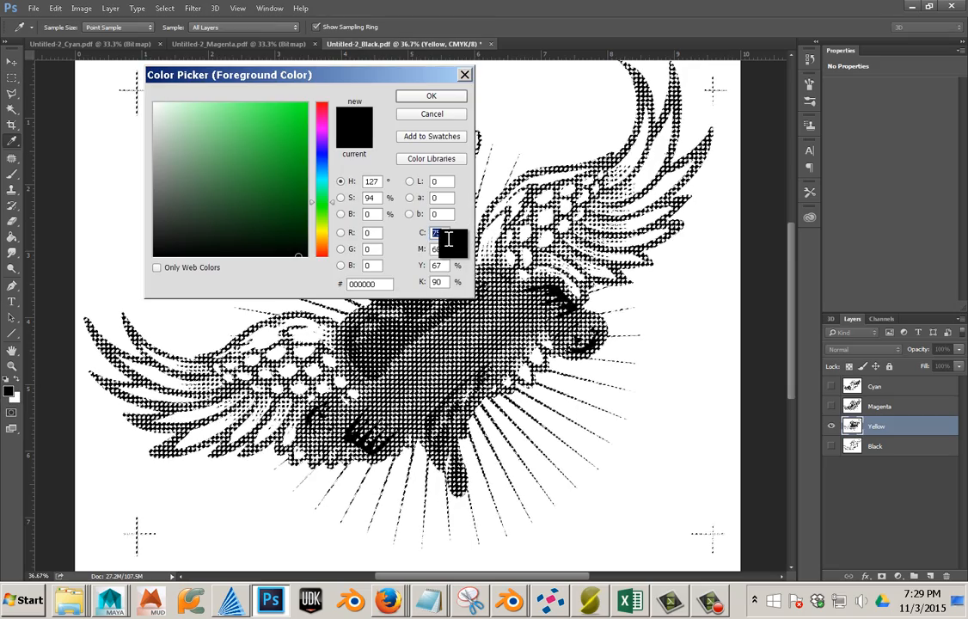
left_click_drag(445, 265, 425, 265)
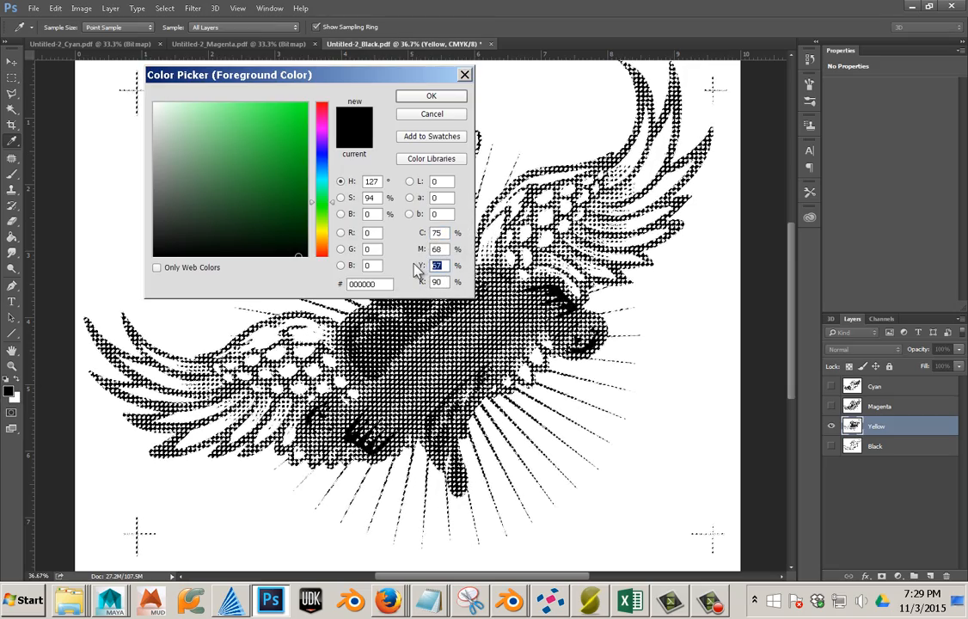
type("100")
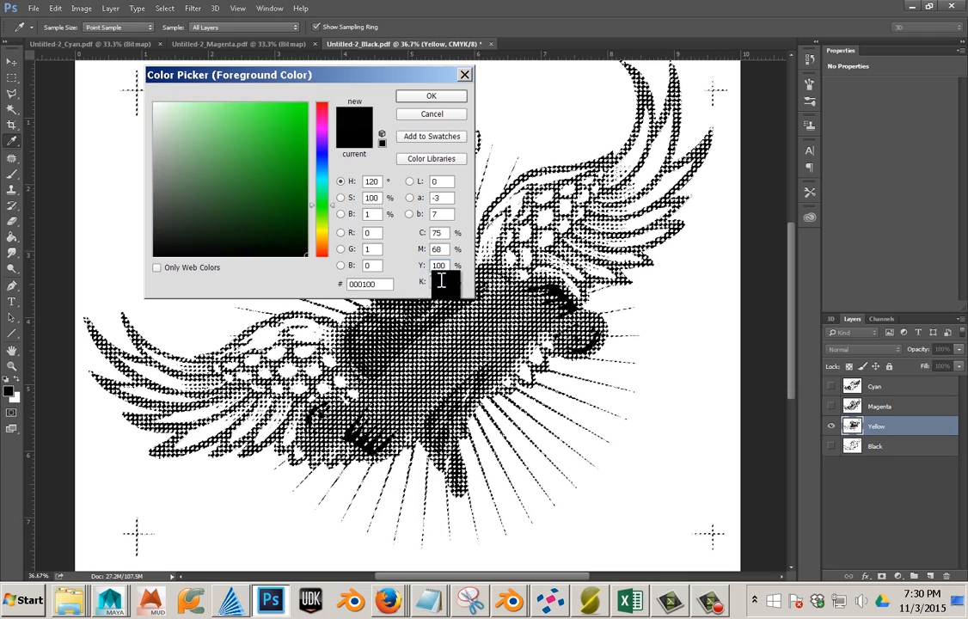
key("Tab")
type("0")
double_click(446, 249)
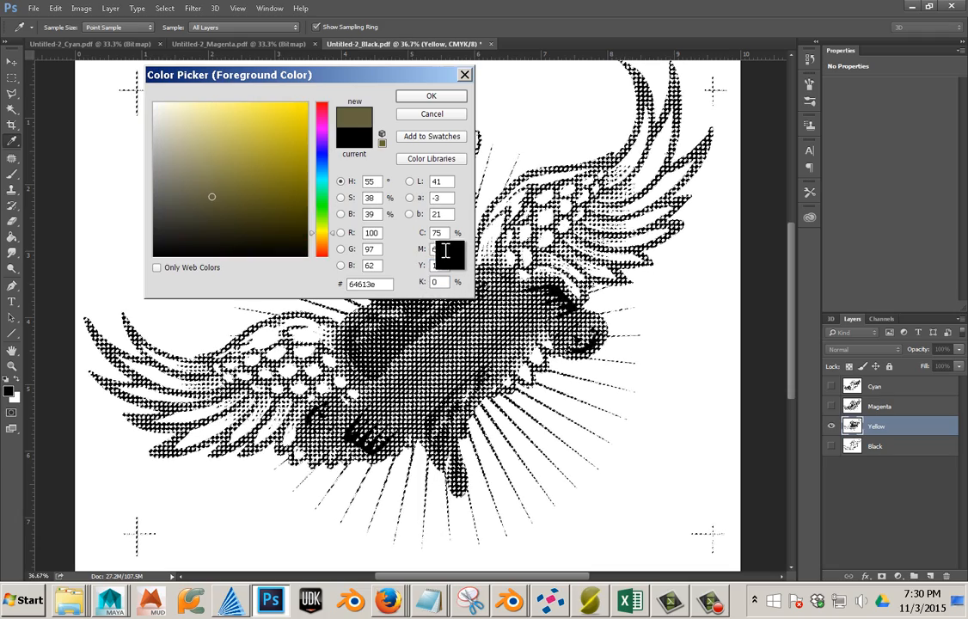
type("0")
double_click(445, 234)
type("0")
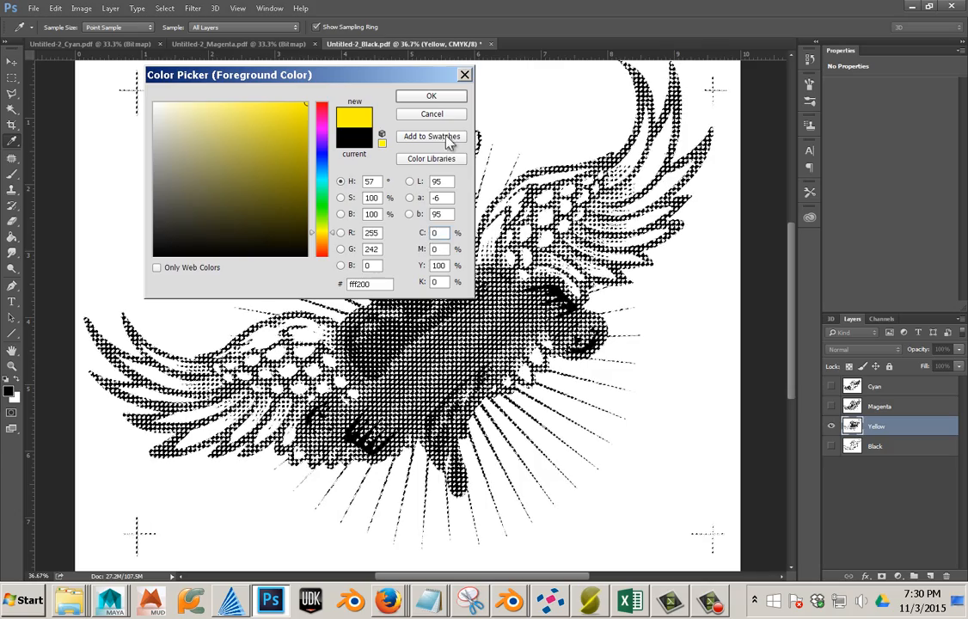
left_click(433, 97)
key("m")
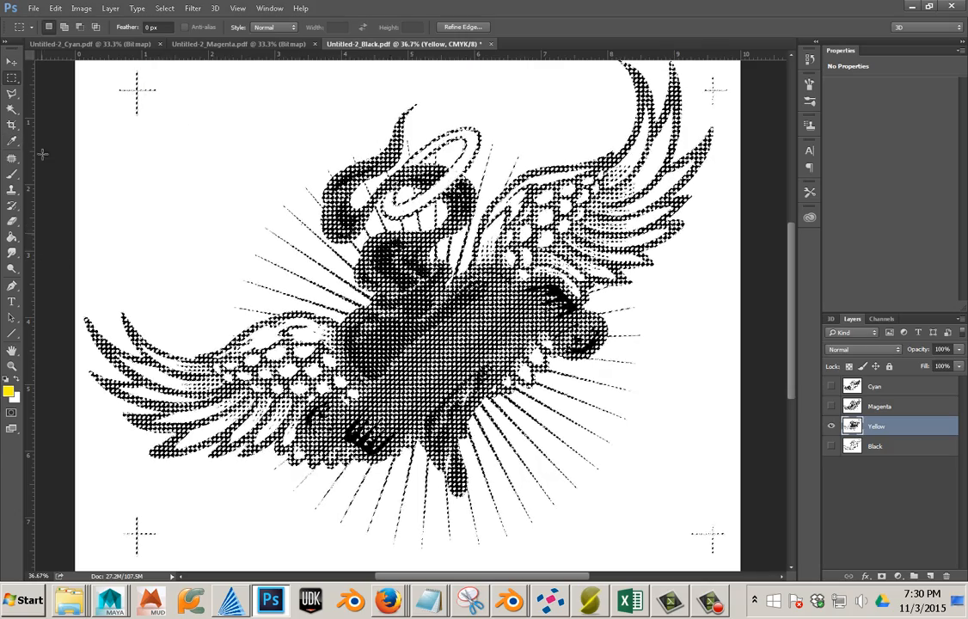
Fill the selected dots on the Yellow layer with the foreground color at 100% opacity in Normal mode, and deselect.
left_click(55, 9)
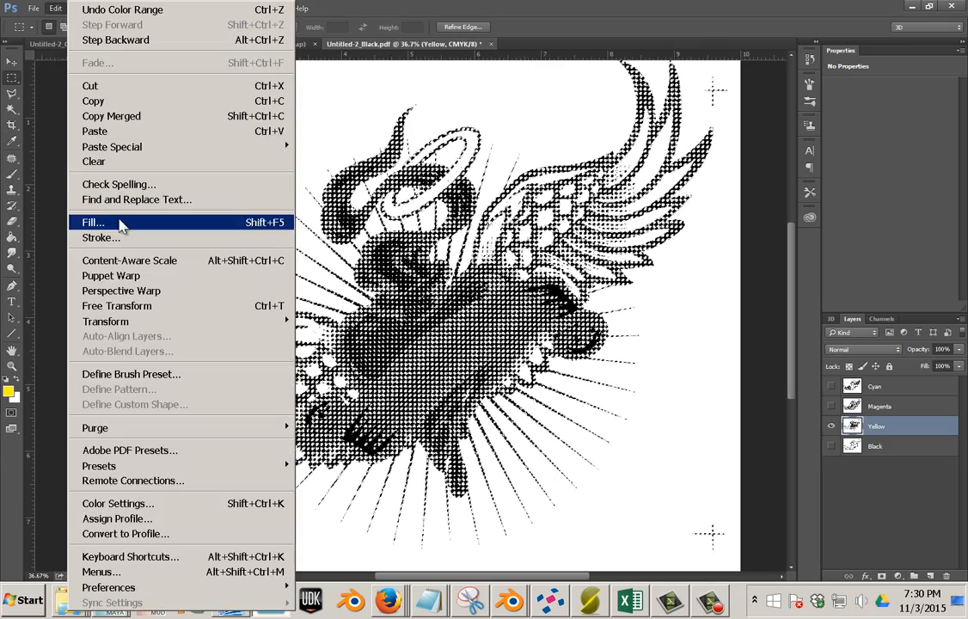
left_click(120, 225)
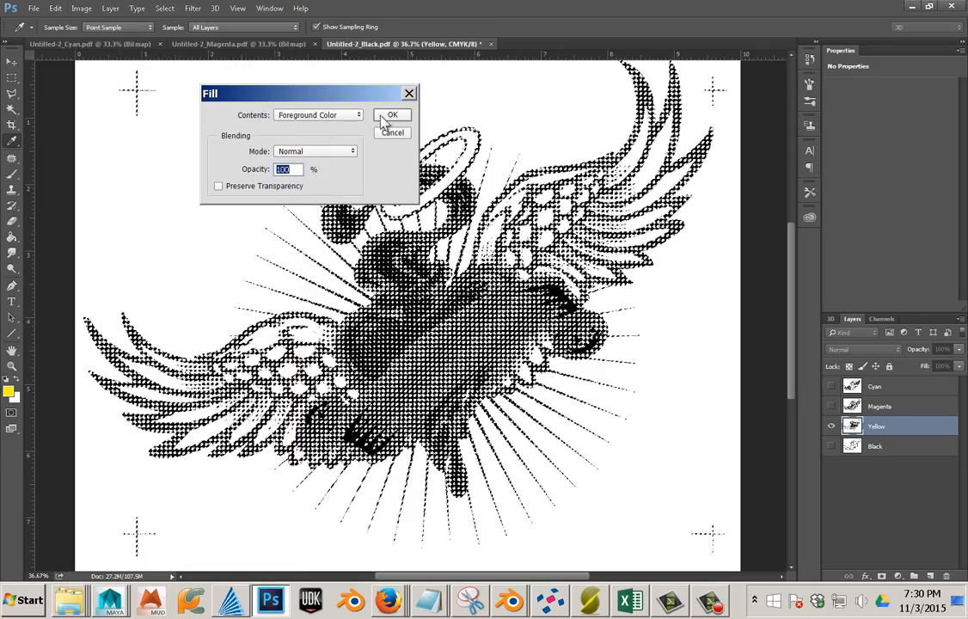
left_click(384, 117)
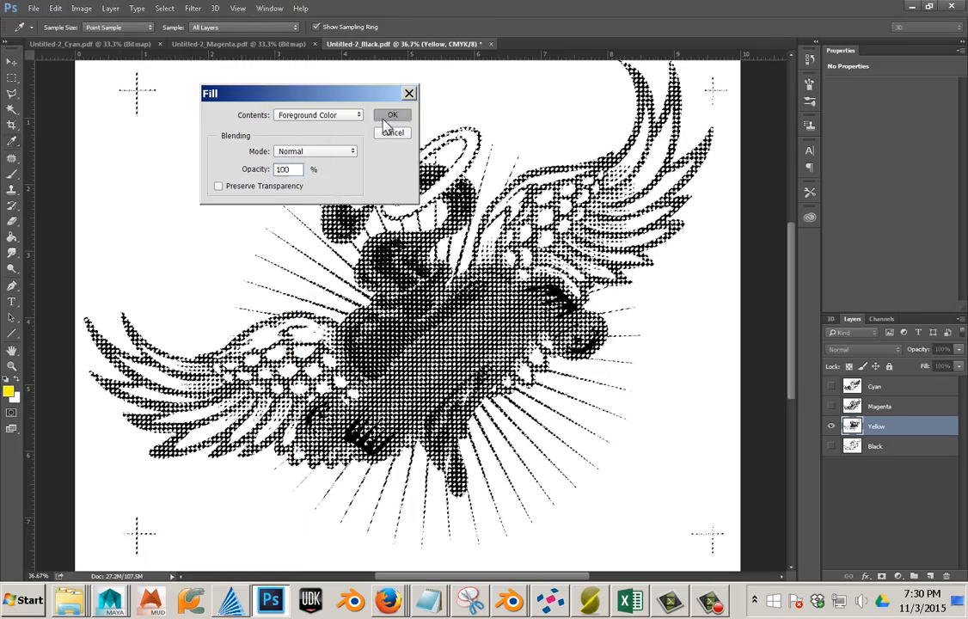
left_click(164, 8)
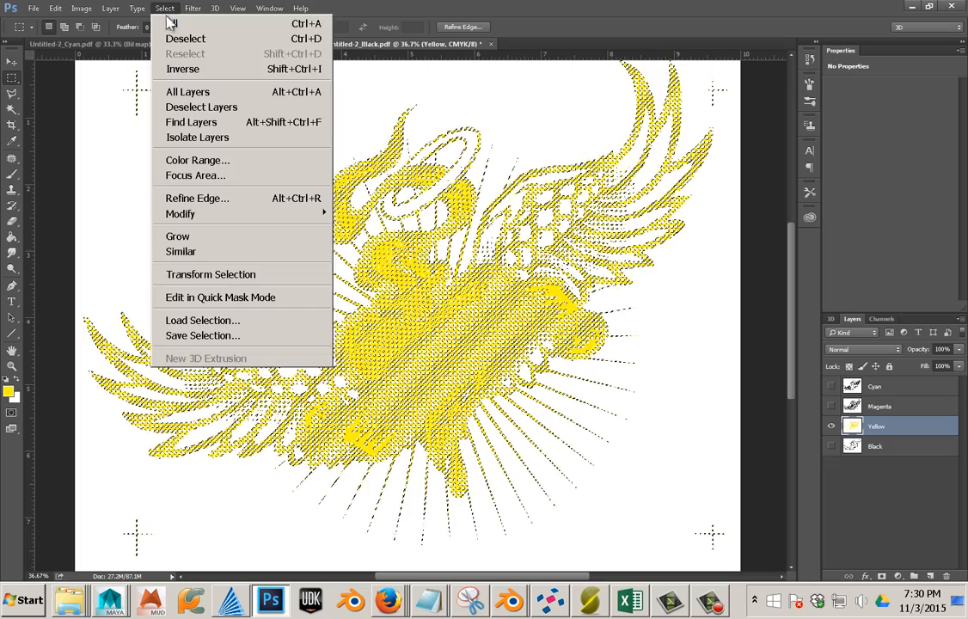
left_click(180, 39)
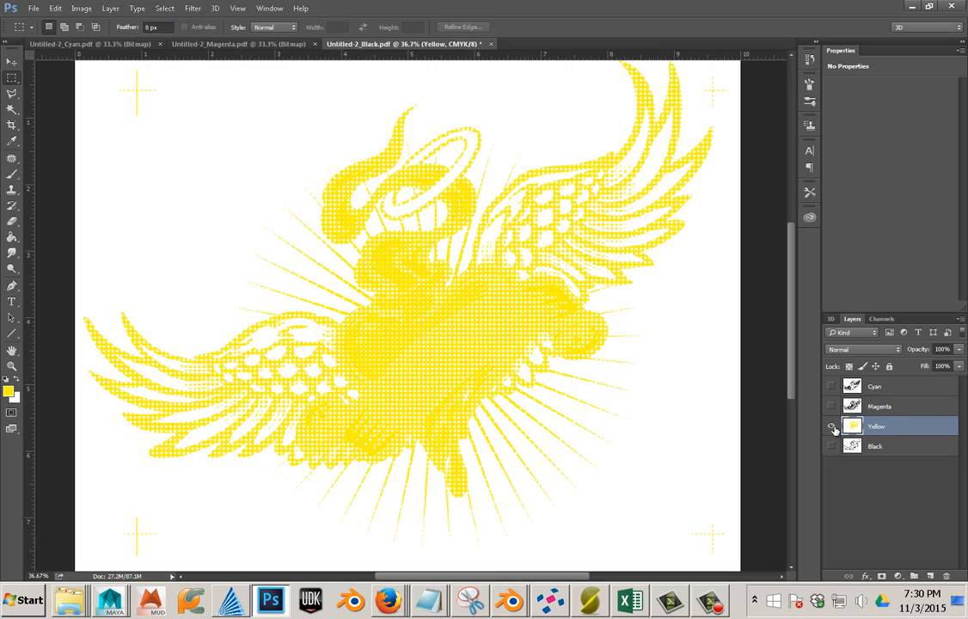
Show only the Magenta layer, make it active, and select its black halftone dots with Color Range at fuzziness 200.
left_click(831, 426)
left_click(831, 407)
left_click(903, 409)
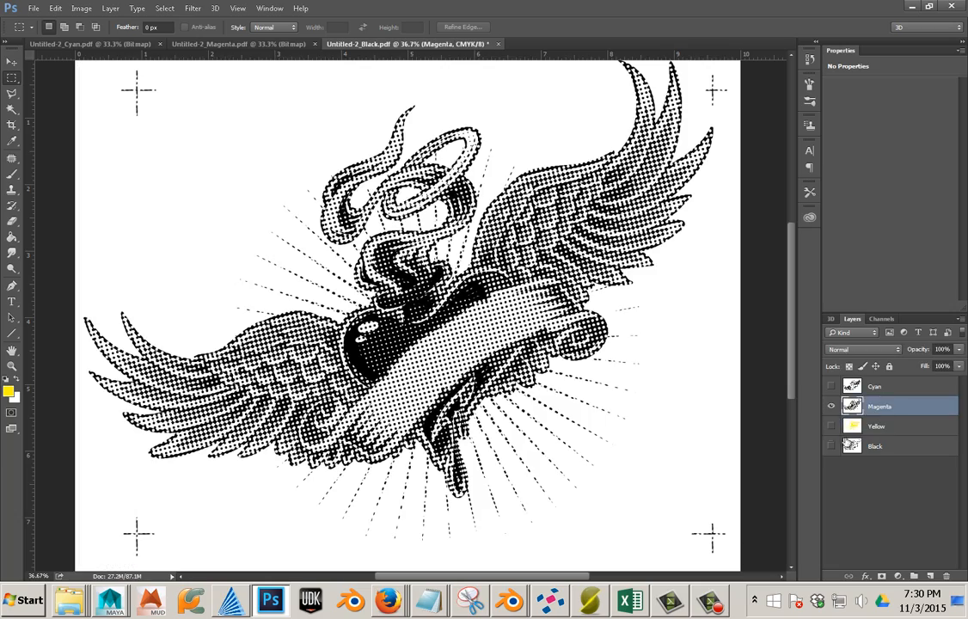
left_click(163, 8)
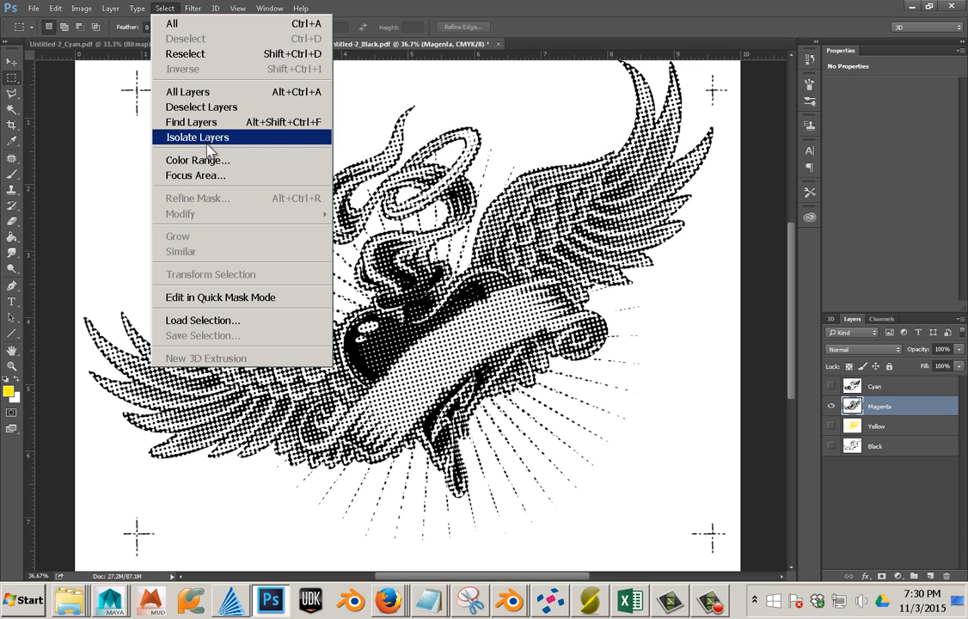
left_click(197, 161)
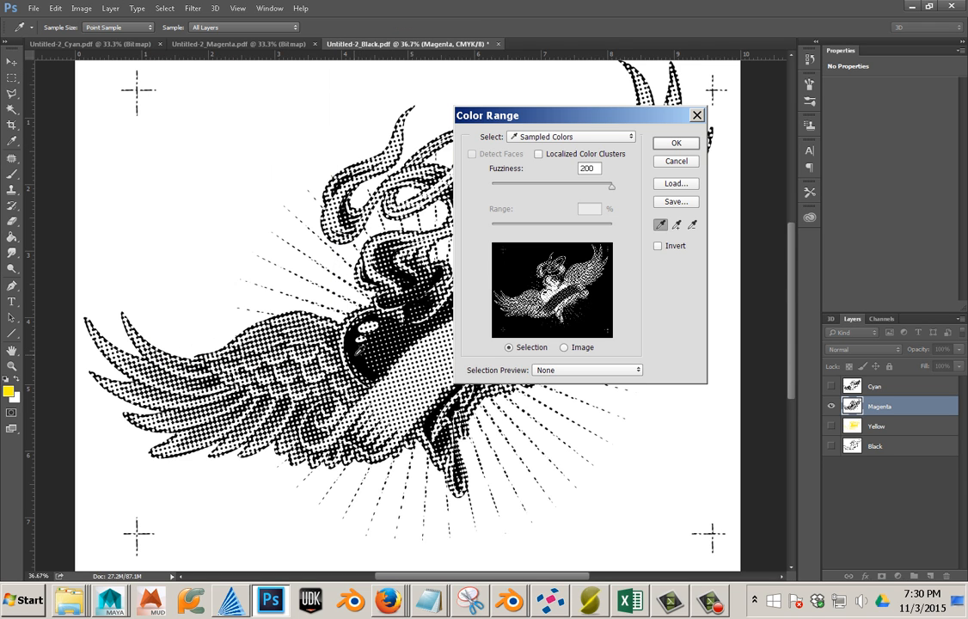
left_click(675, 143)
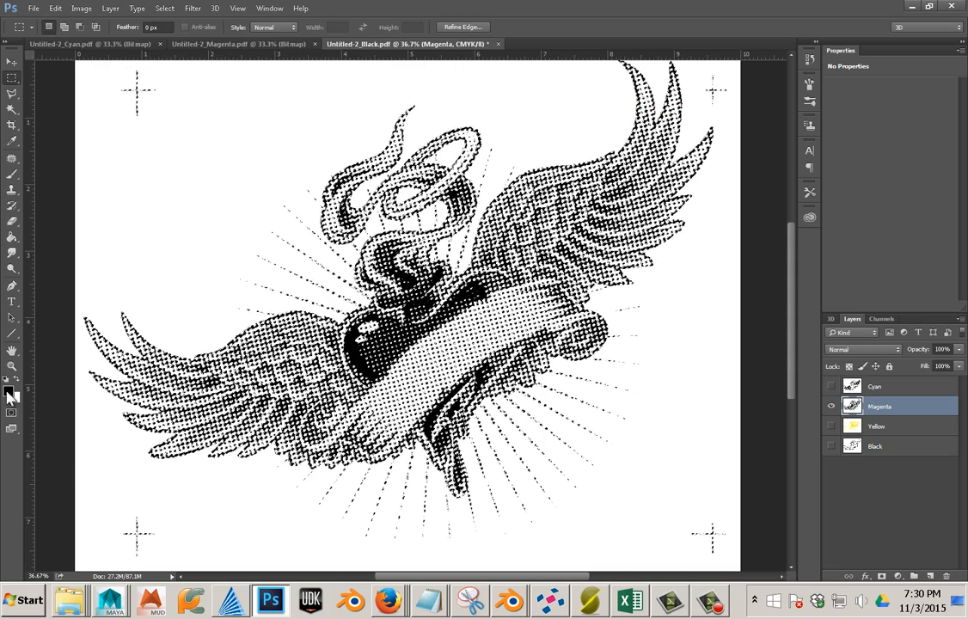
Set the foreground color to pure process magenta: C 0, M 100, Y 0, K 0.
left_click(8, 392)
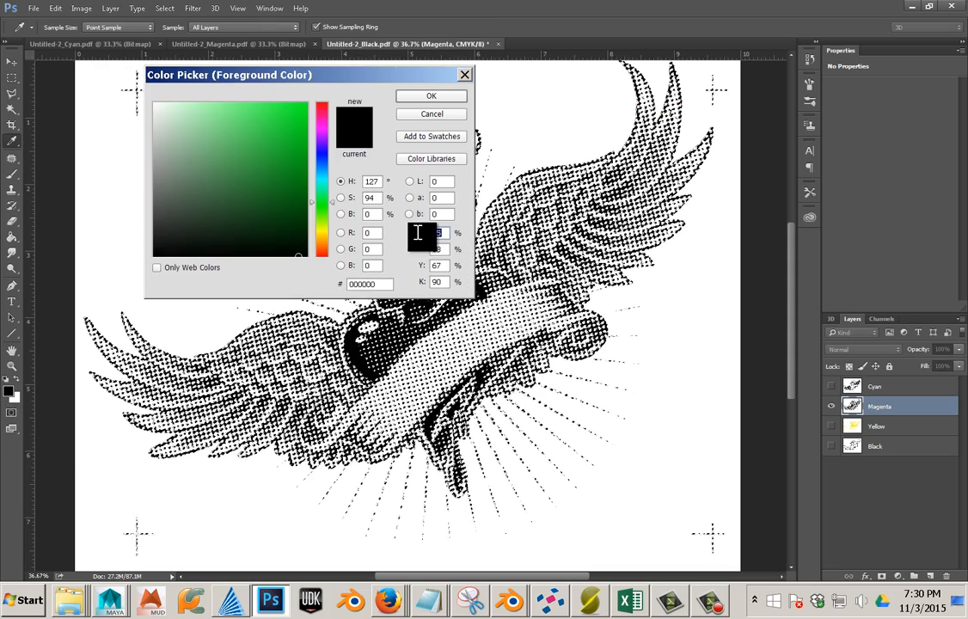
type("0")
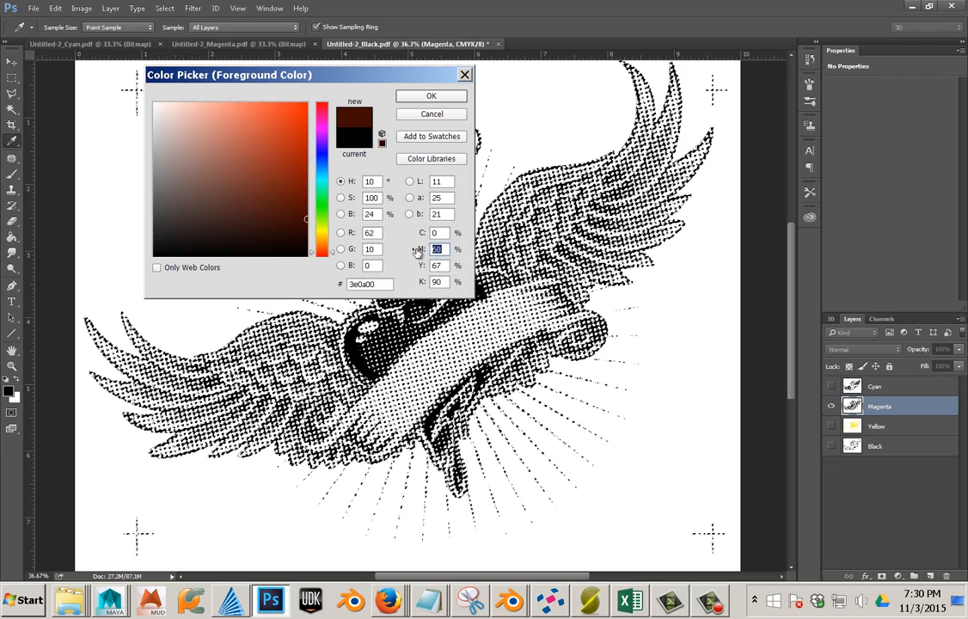
type("1000")
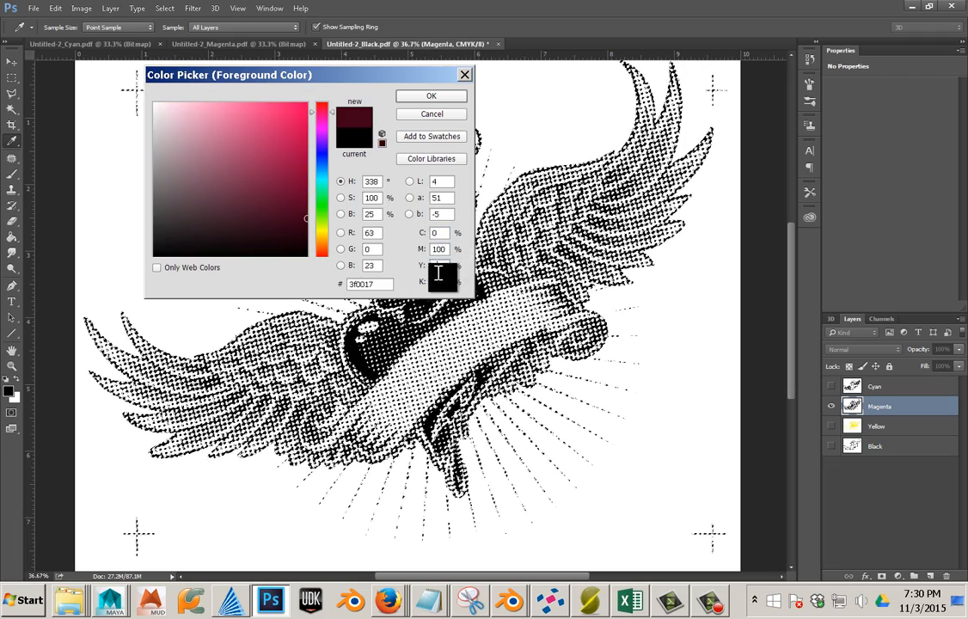
type("0")
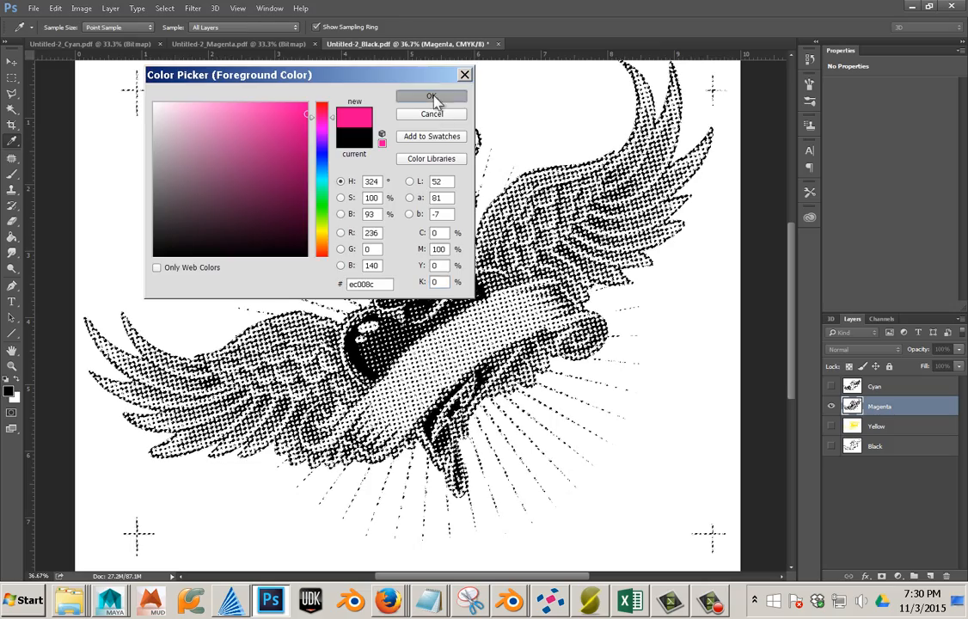
left_click(432, 96)
key("m")
Fill the selected dots on the Magenta layer with the foreground color at 100% opacity in Normal mode.
left_click(55, 8)
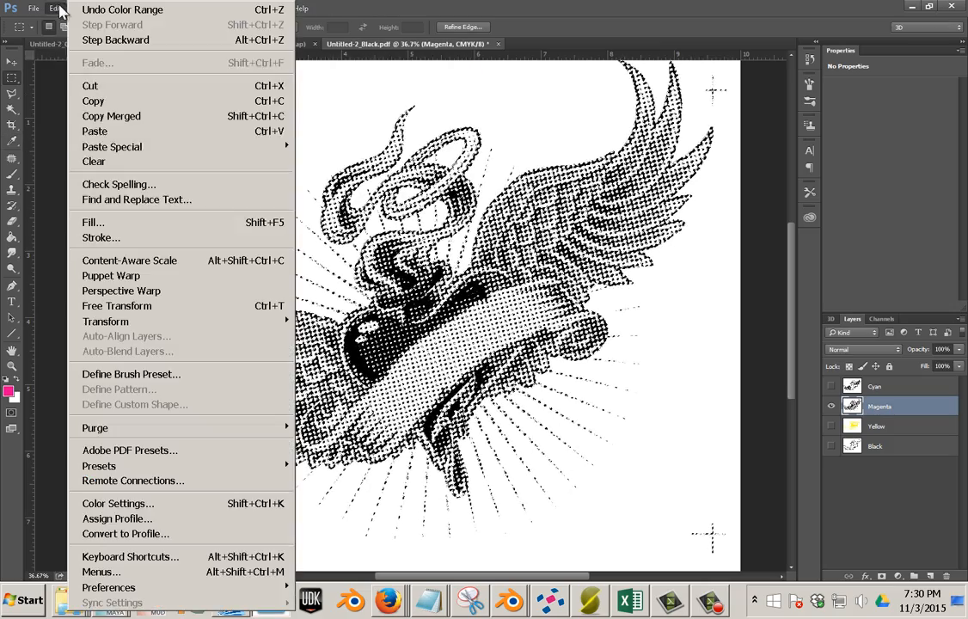
left_click(123, 221)
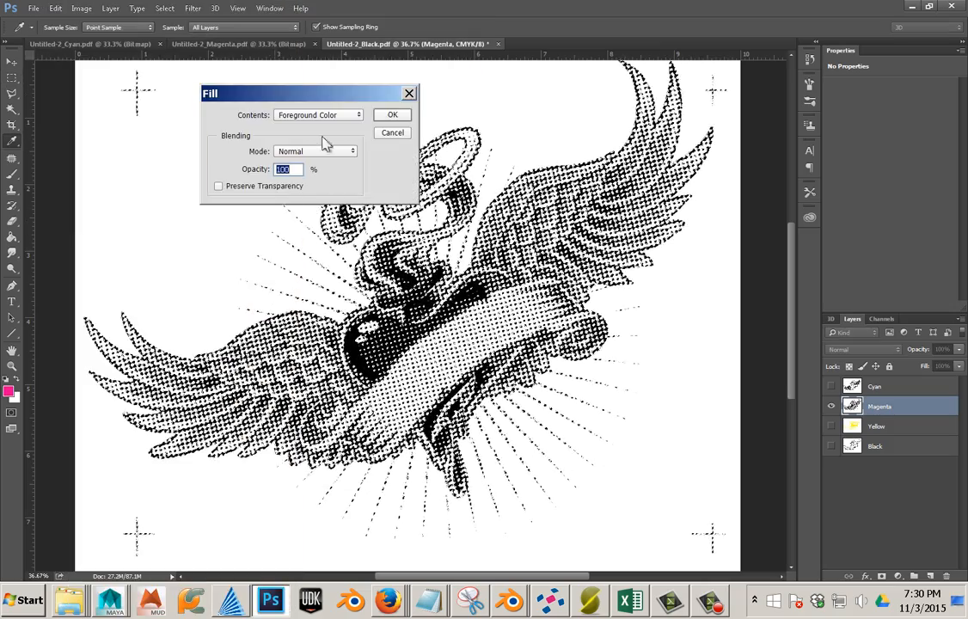
left_click(392, 115)
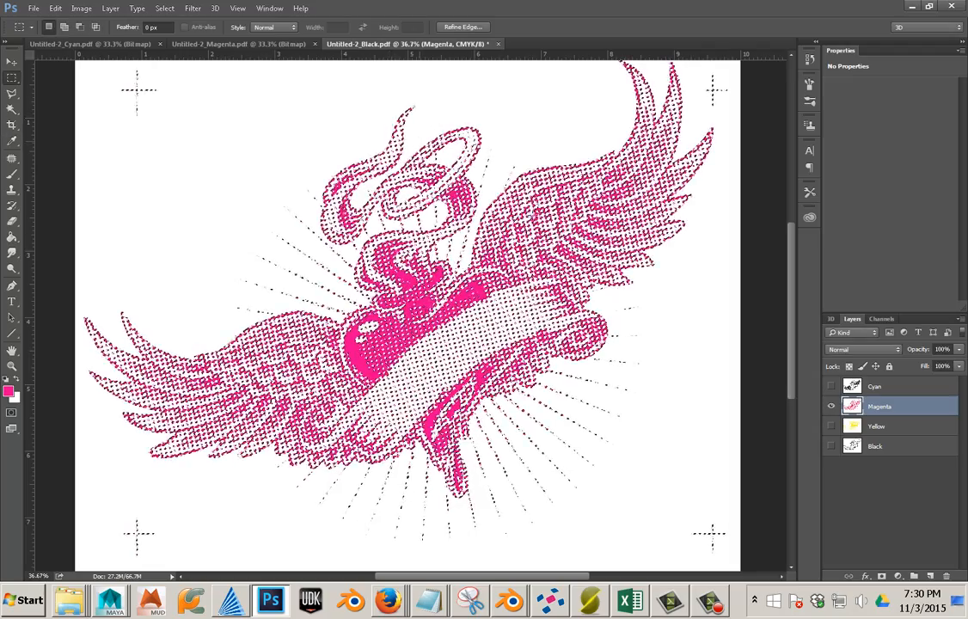
Show only the Cyan layer, make it active, and clear the leftover selection.
left_click(832, 406)
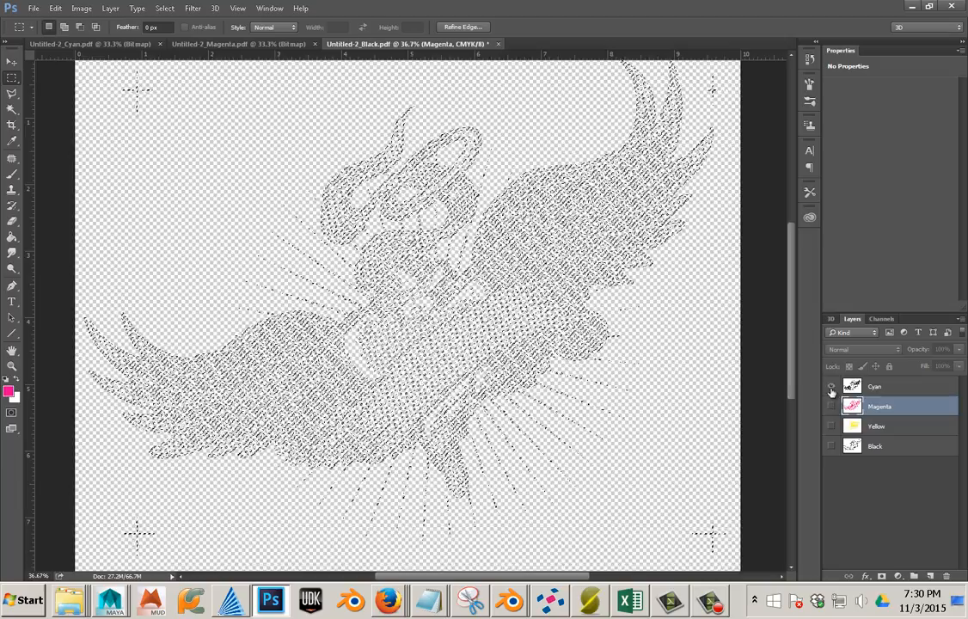
left_click(831, 386)
left_click(855, 387)
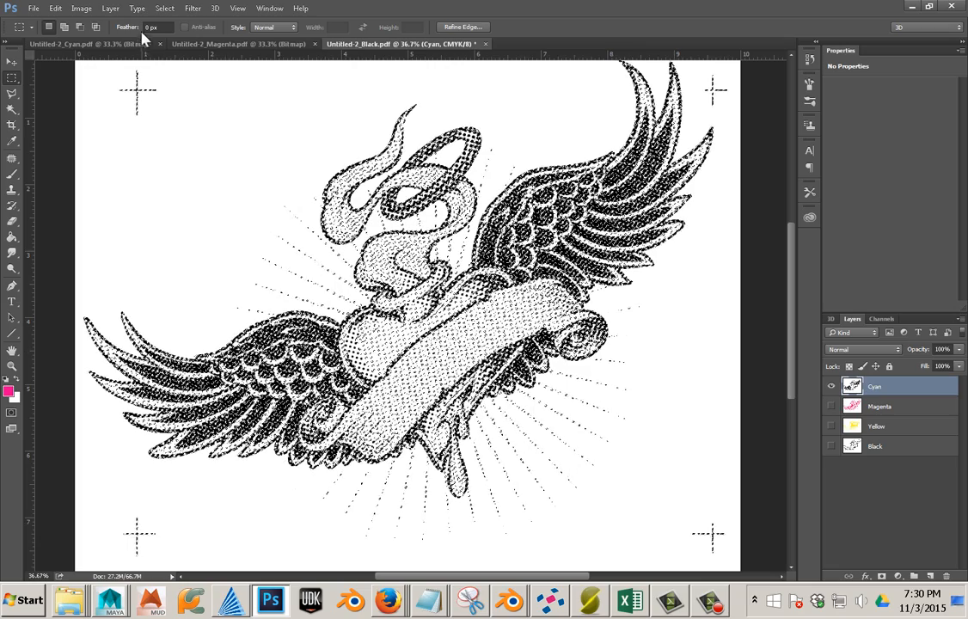
left_click(162, 8)
left_click(144, 27)
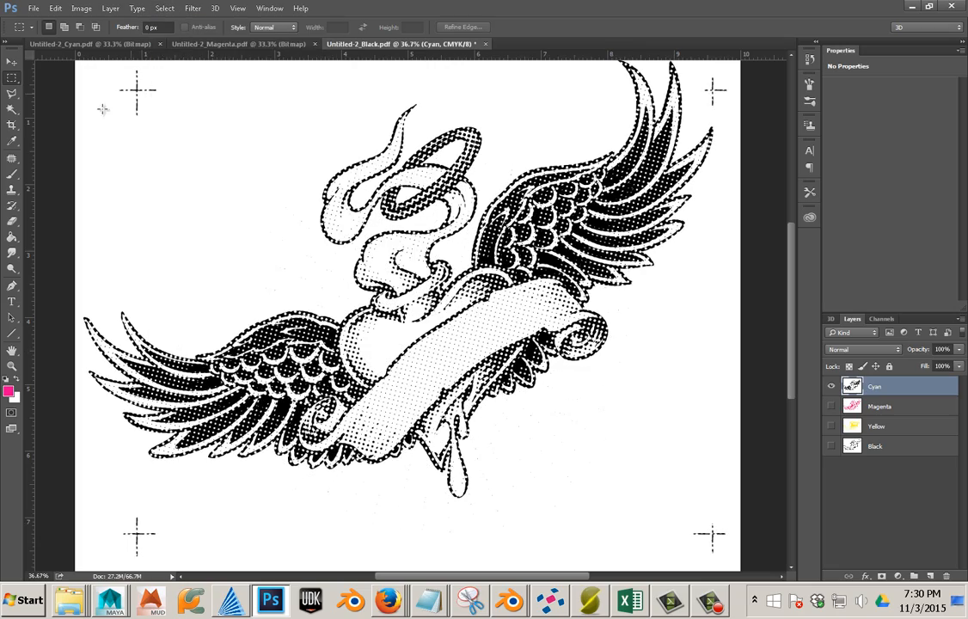
Select the black halftone dots on the Cyan layer with Color Range at fuzziness 200.
left_click(163, 7)
left_click(172, 143)
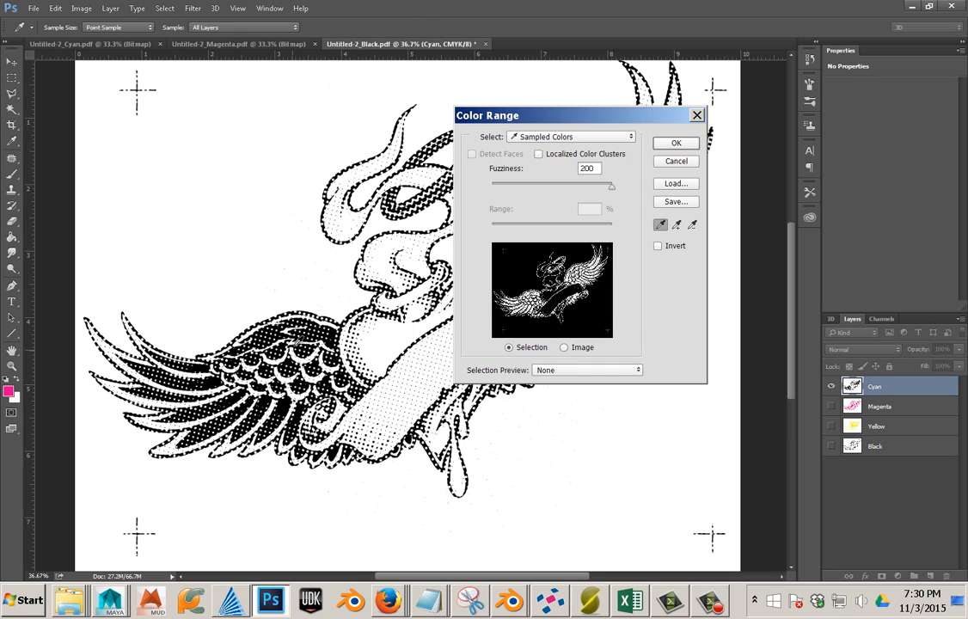
left_click(669, 144)
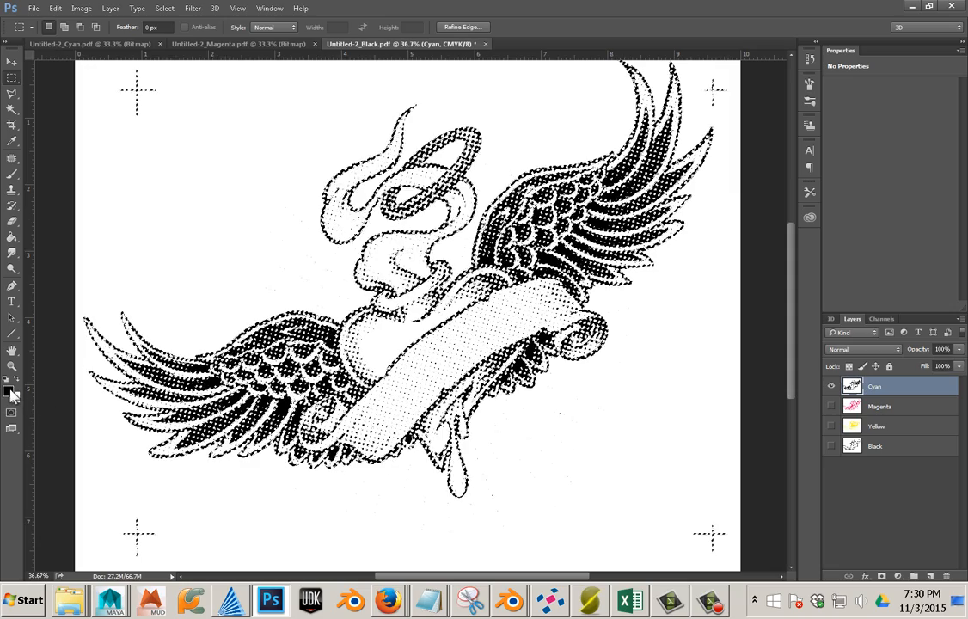
Set the foreground color to pure process cyan: C 100, M 0, Y 0, K 0.
left_click(10, 391)
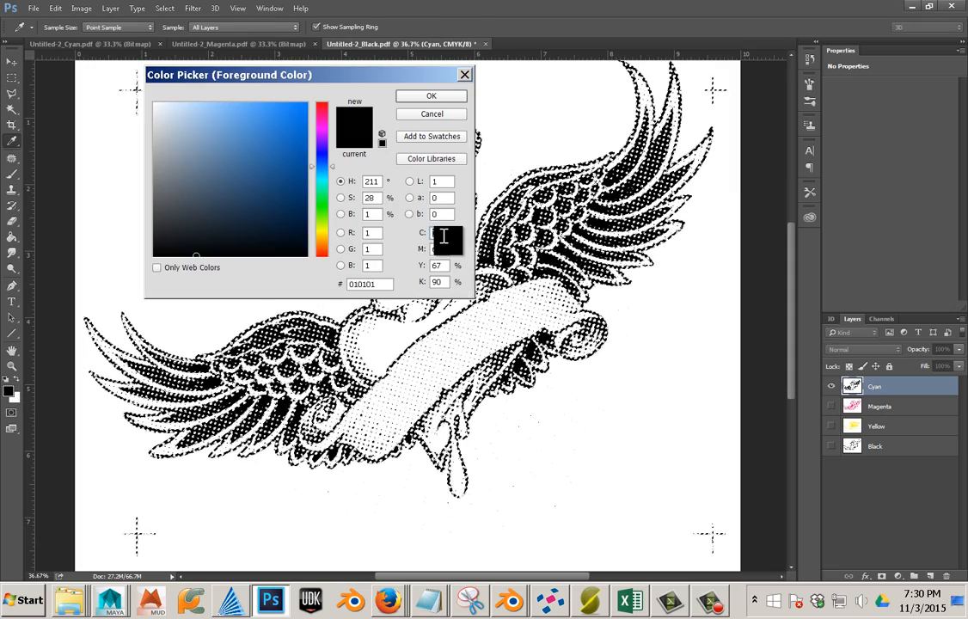
type("100")
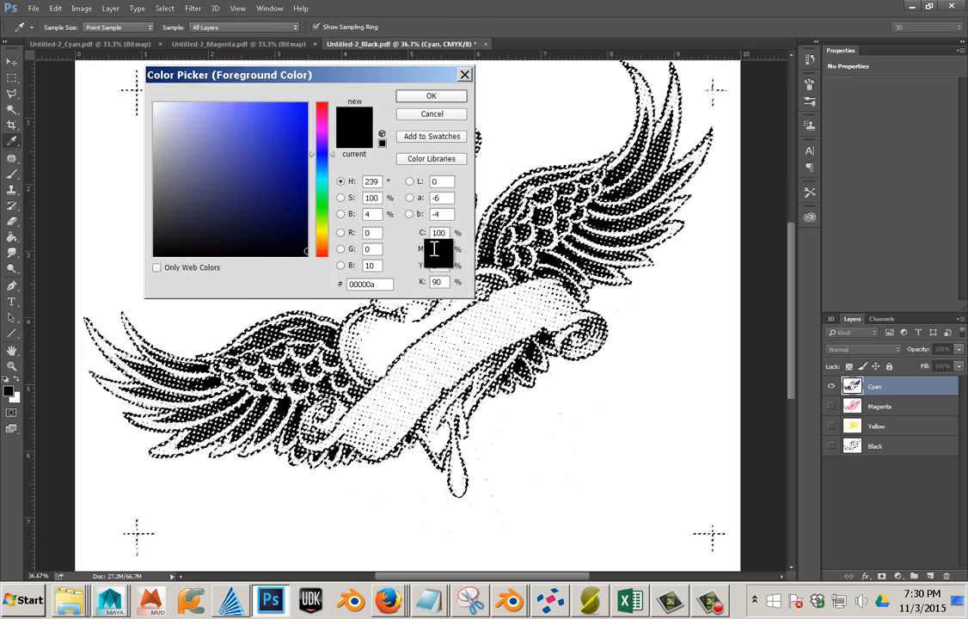
type("0")
key("Tab")
type("0")
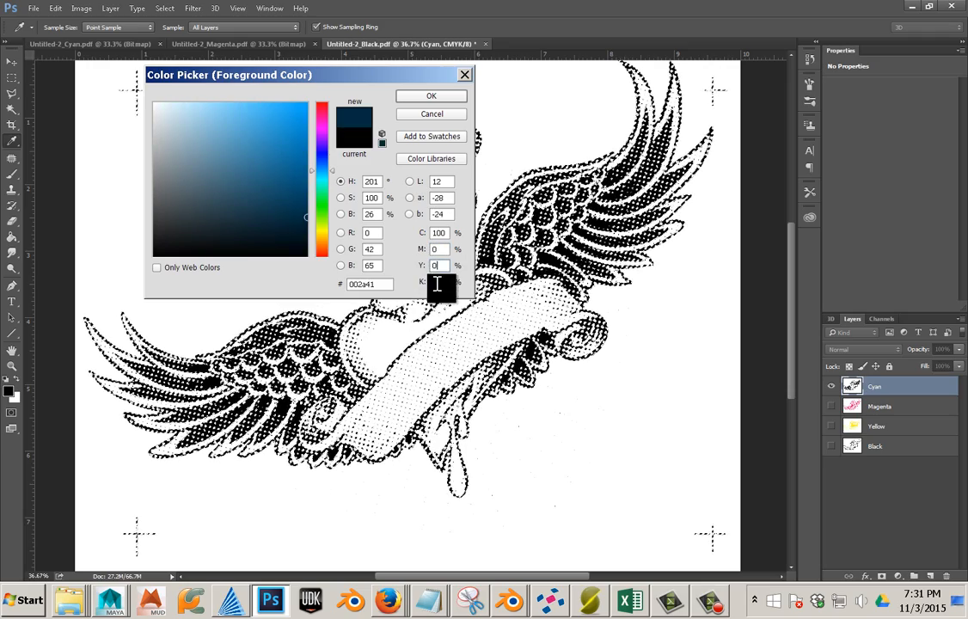
type("0")
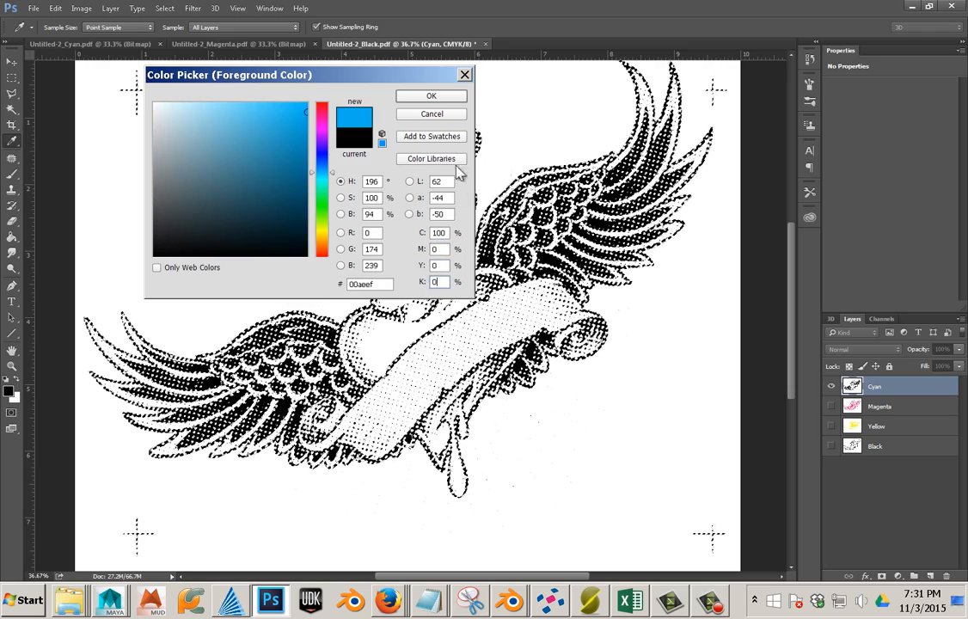
left_click(432, 96)
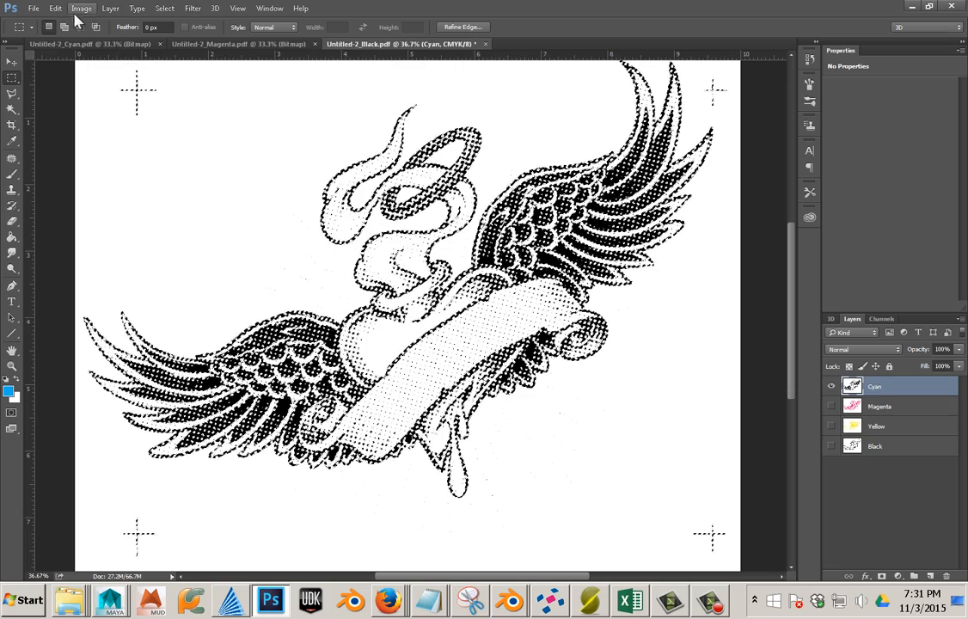
Fill the selected dots on the Cyan layer with the foreground color, and deselect.
left_click(57, 8)
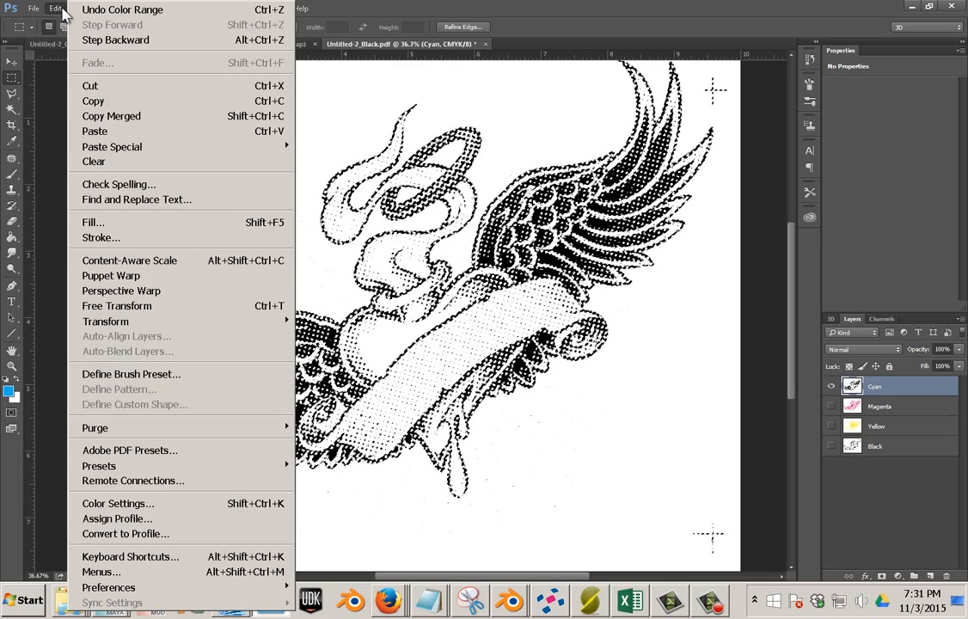
left_click(108, 220)
left_click(391, 116)
key("m")
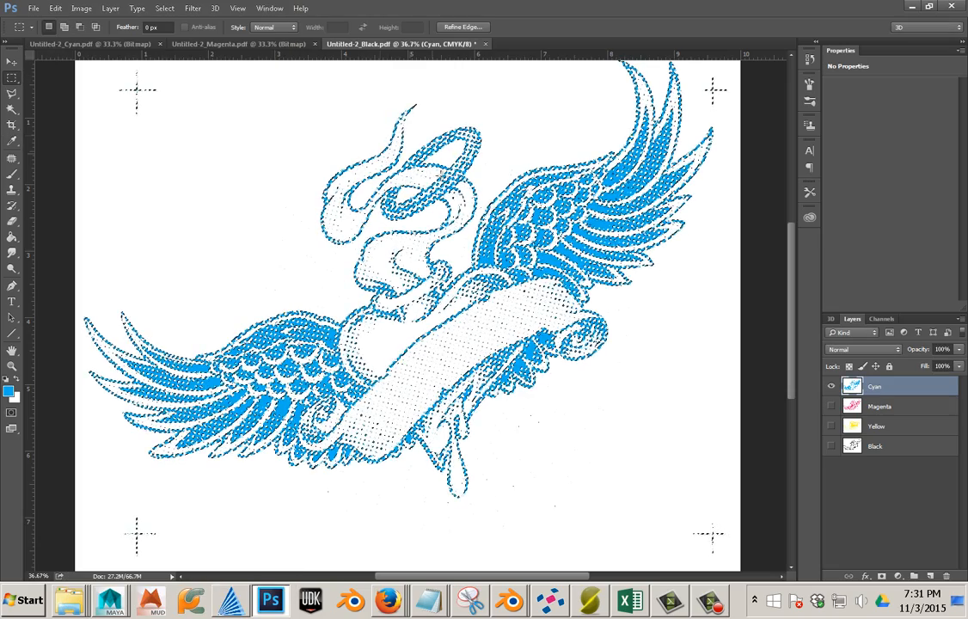
left_click(164, 8)
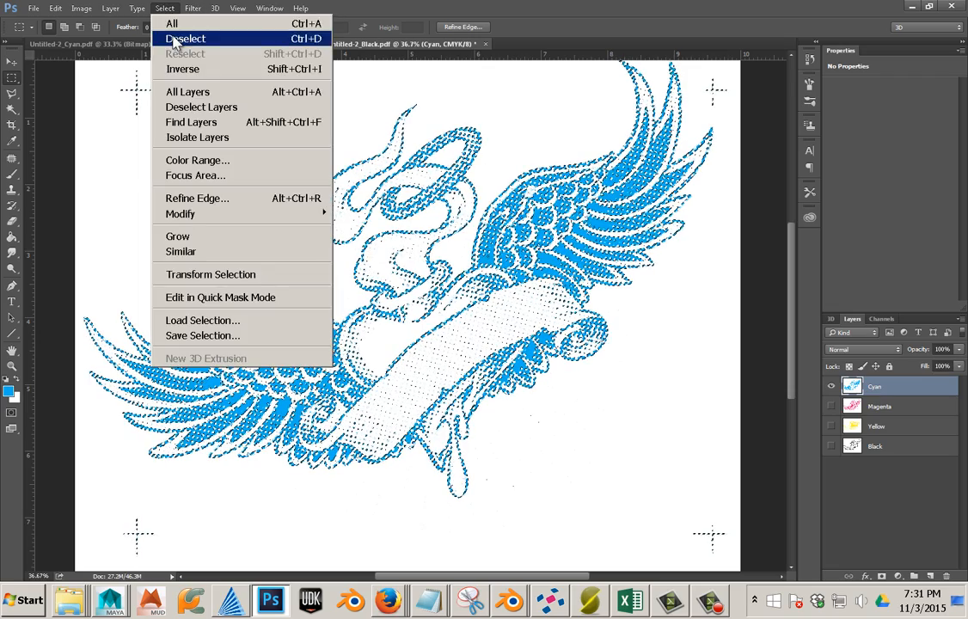
left_click(173, 37)
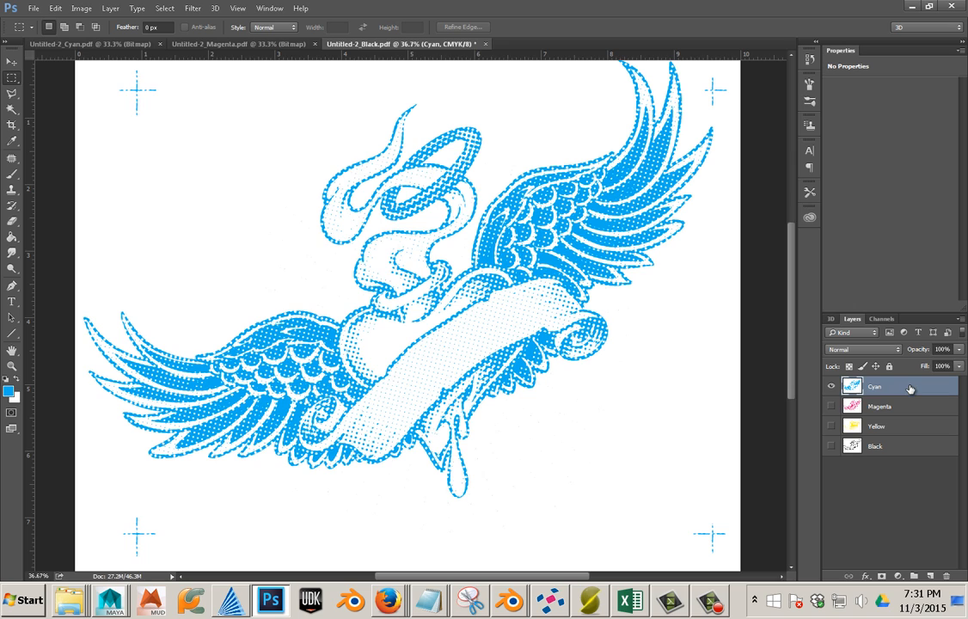
Set the Cyan layer's blend mode to Multiply, then show the Magenta layer and set it to Multiply too.
left_click(881, 351)
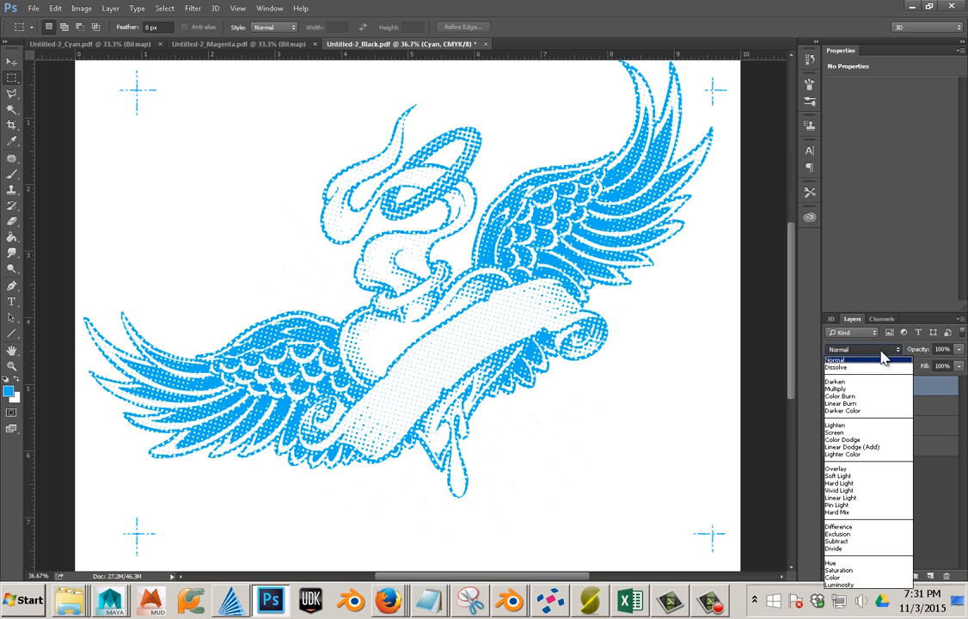
left_click(868, 393)
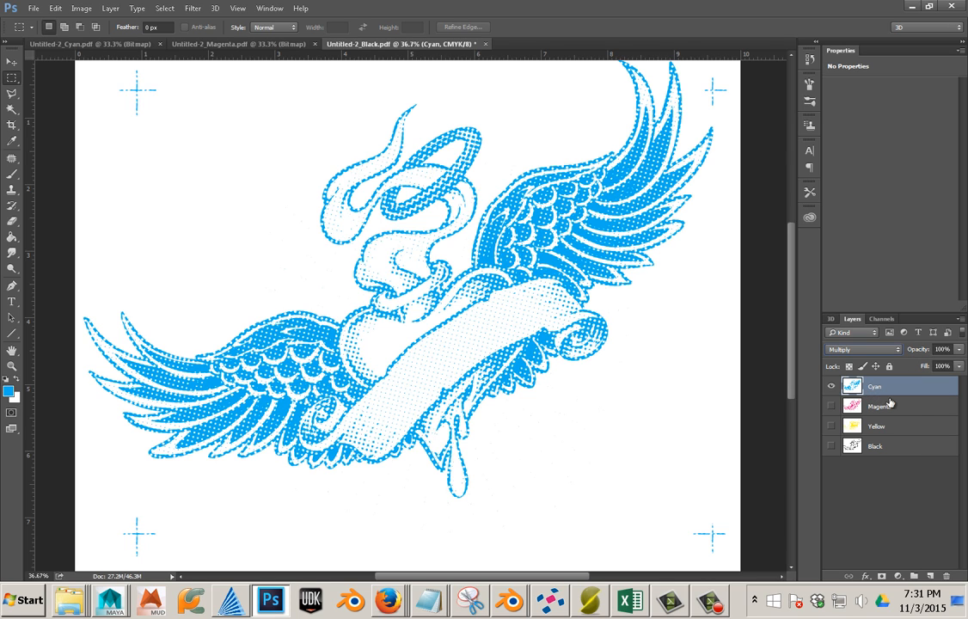
left_click(902, 407)
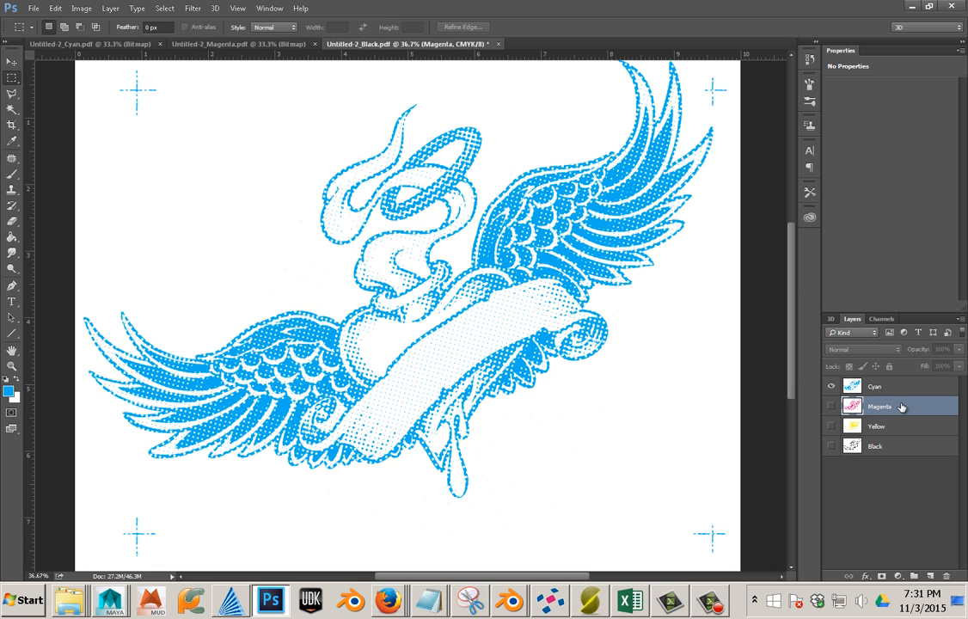
left_click(831, 408)
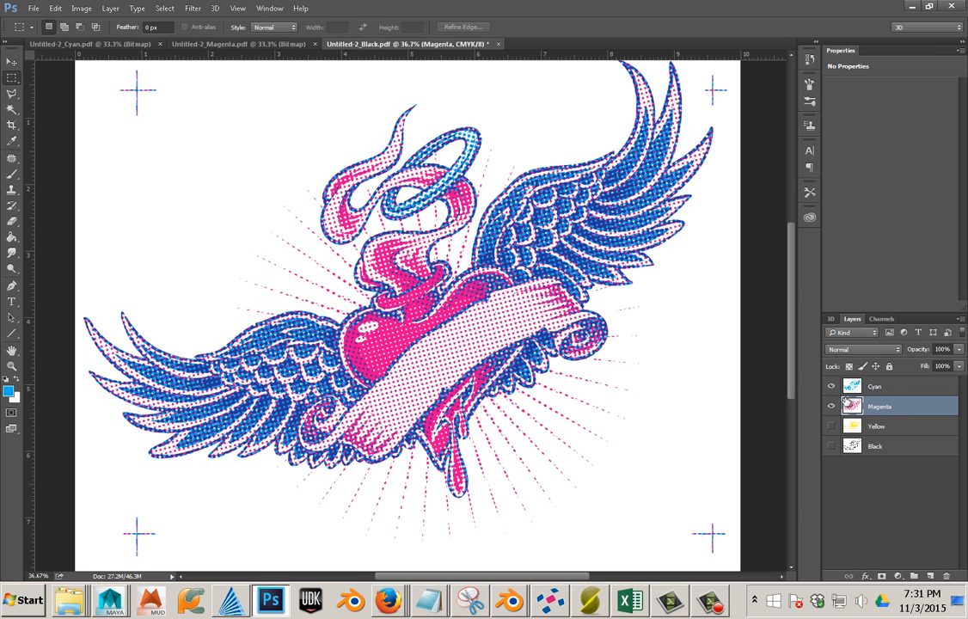
left_click(877, 349)
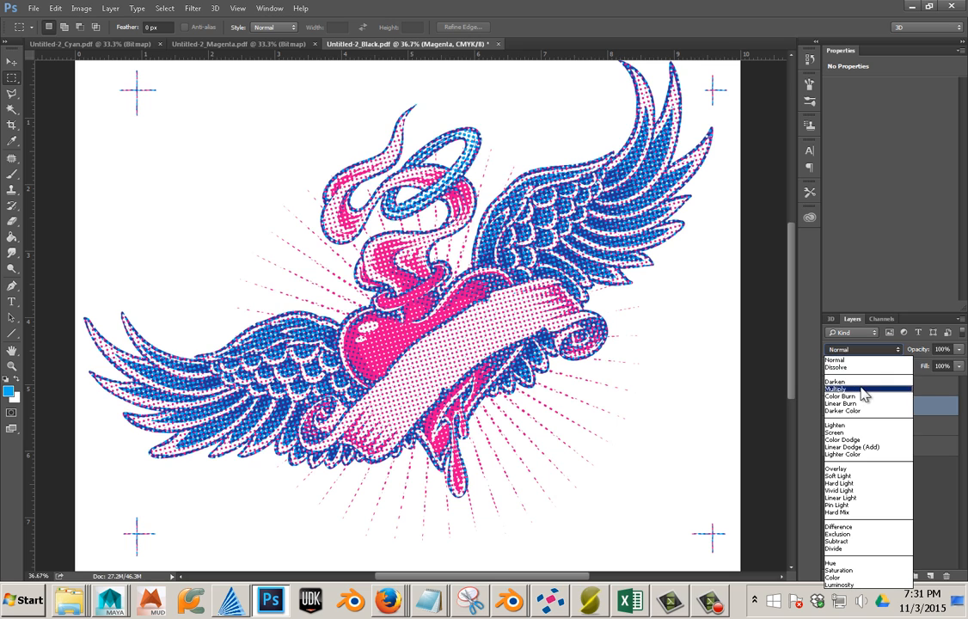
left_click(863, 388)
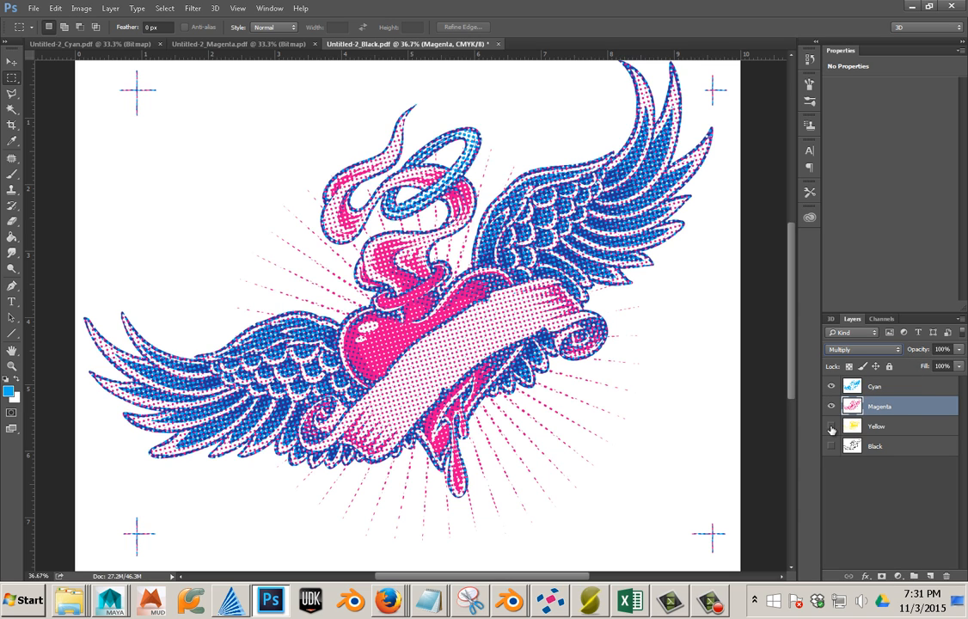
Show the Yellow layer with its blend mode set to Multiply, and turn on the Black layer's visibility.
left_click(831, 427)
left_click(895, 426)
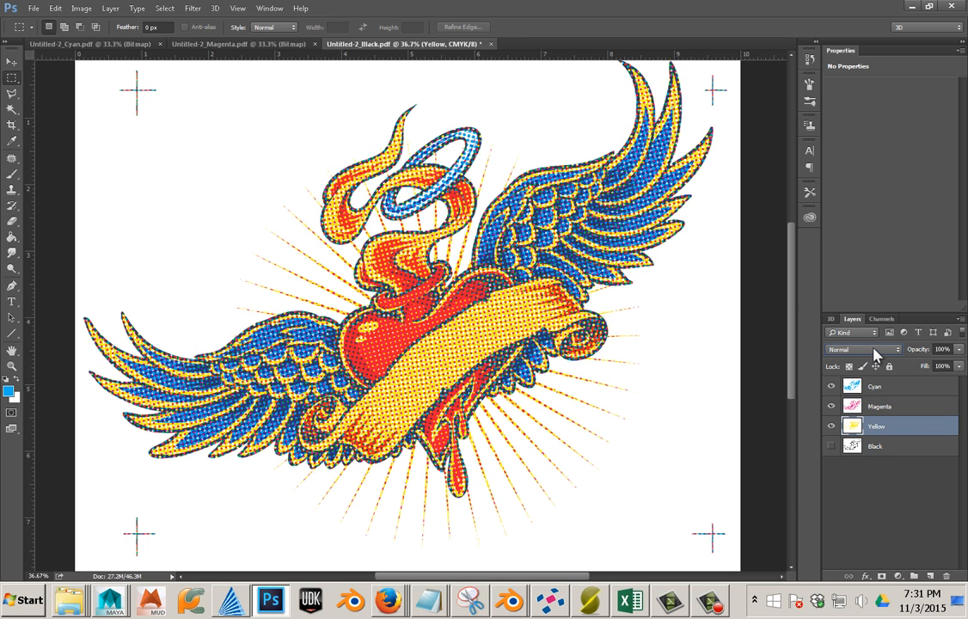
left_click(873, 350)
left_click(864, 388)
left_click(832, 446)
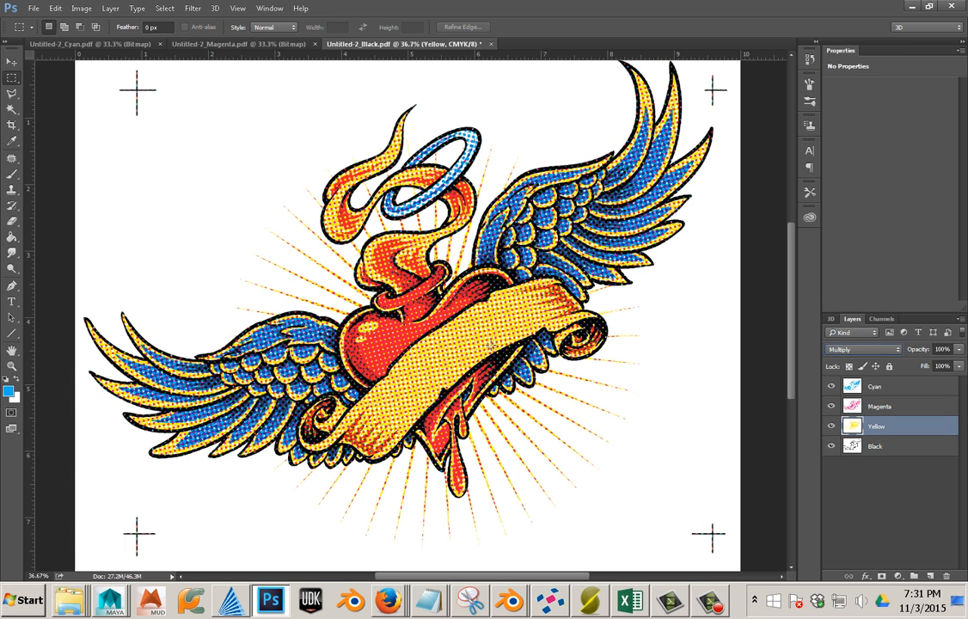
Examine the overlapping cyan, magenta, yellow and black halftone dots up close around the banner, and the whole composite artwork.
scroll(491, 345, "up", 1)
scroll(485, 345, "down", 4)
scroll(485, 345, "up", 3)
key("alt")
key("alt")
scroll(739, 308, "down", 2)
left_click(11, 269)
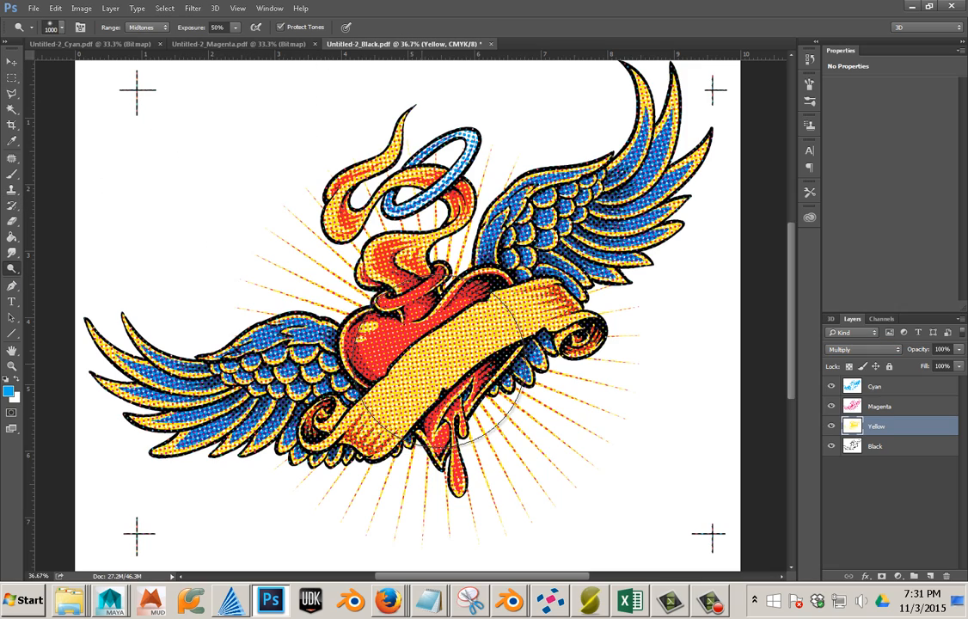
scroll(485, 361, "up", 2)
scroll(486, 361, "up", 3)
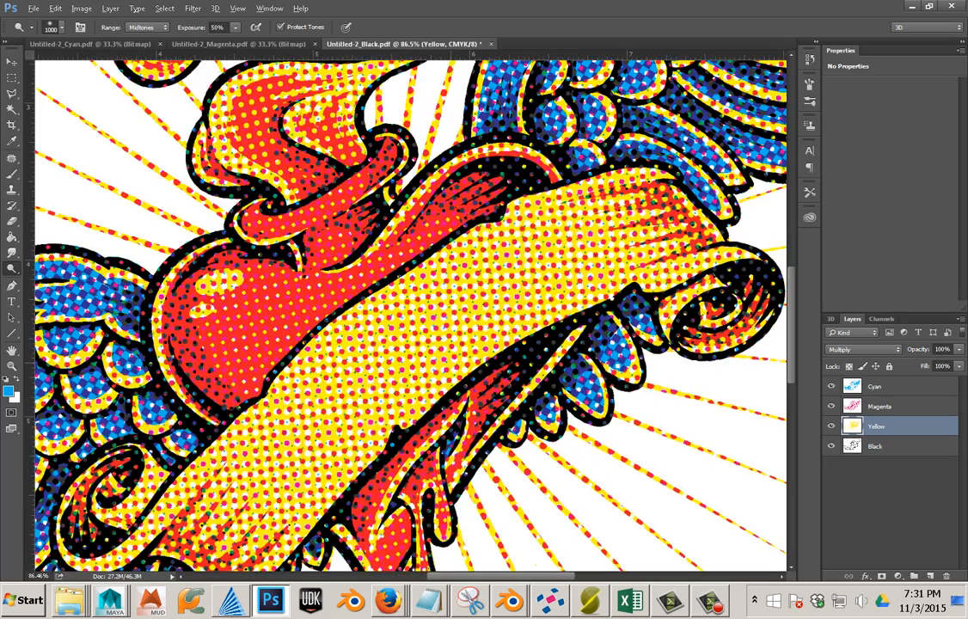
scroll(486, 361, "up", 1)
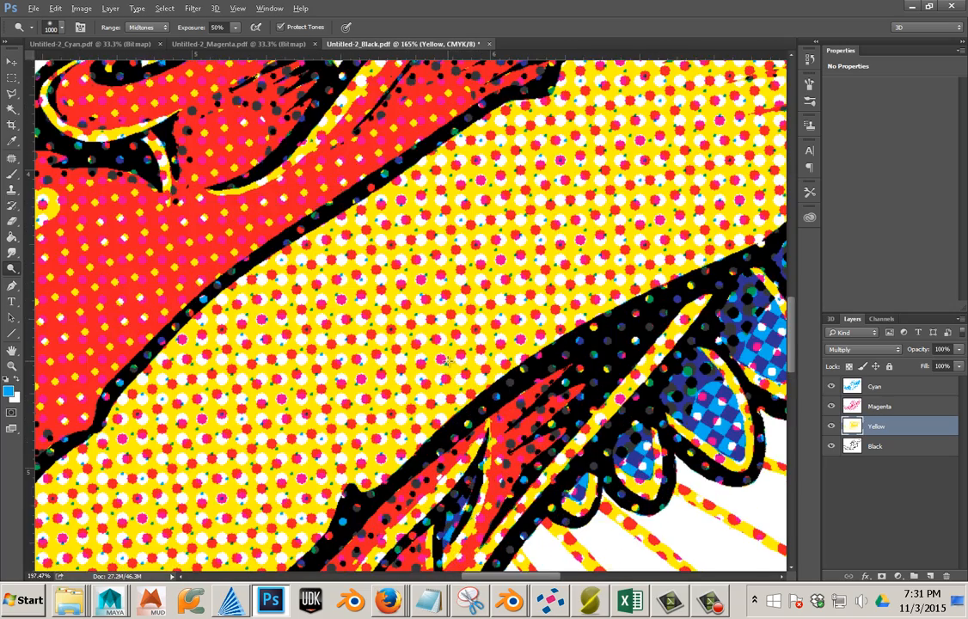
scroll(445, 361, "up", 1)
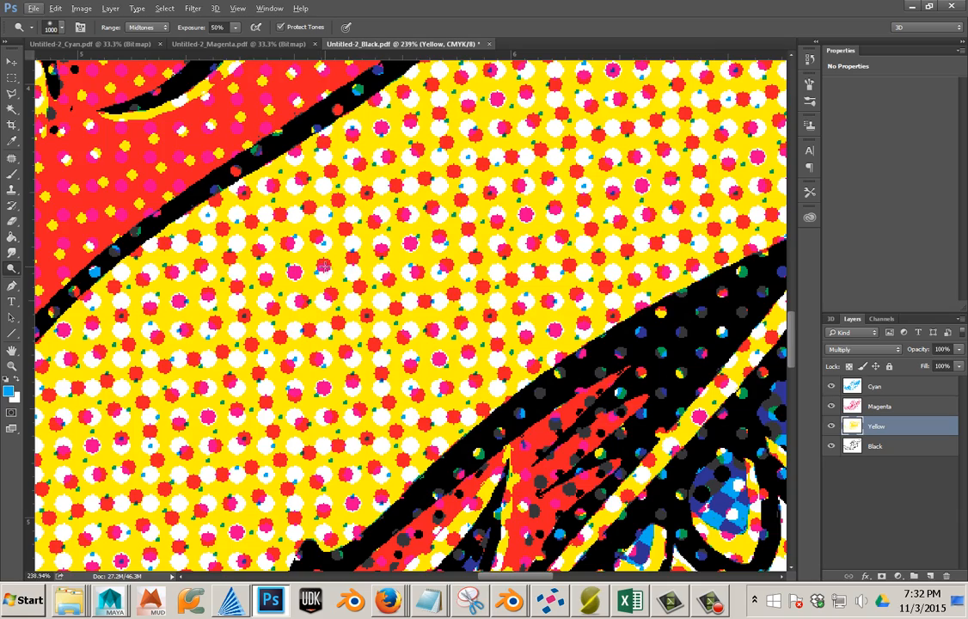
scroll(323, 267, "down", 1)
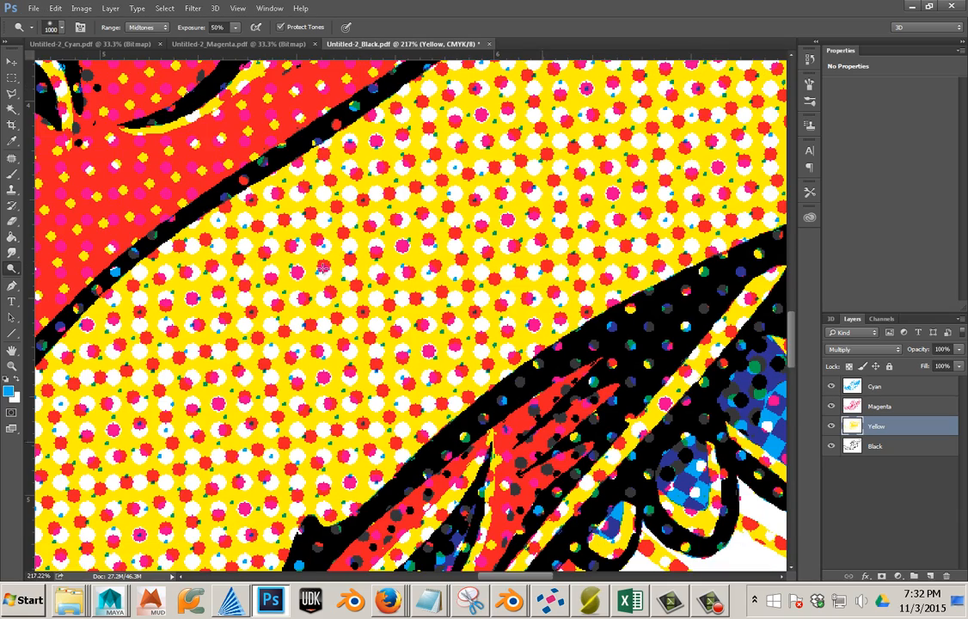
scroll(337, 286, "down", 4)
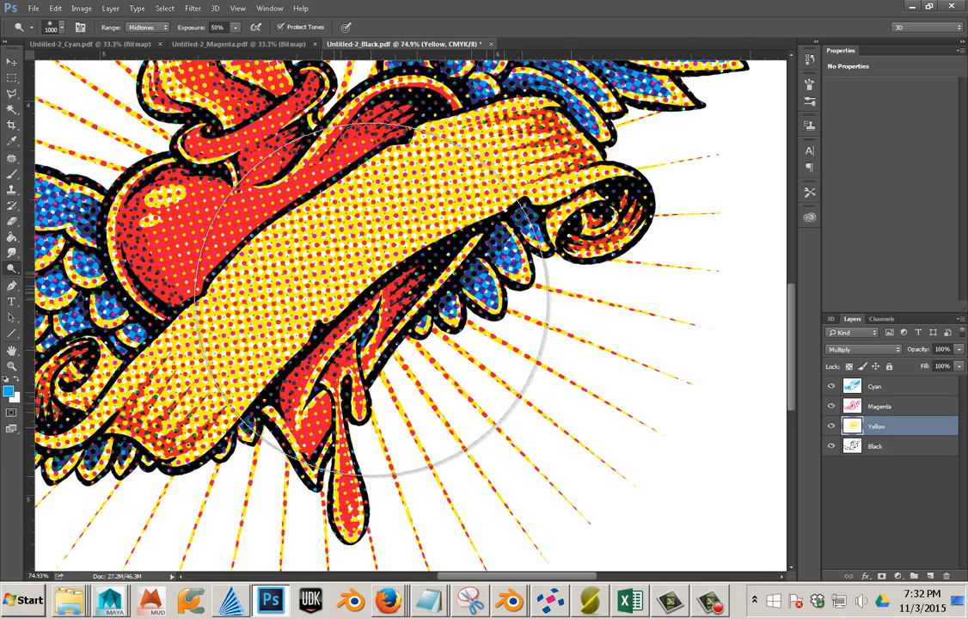
scroll(411, 314, "down", 3)
scroll(372, 298, "down", 1)
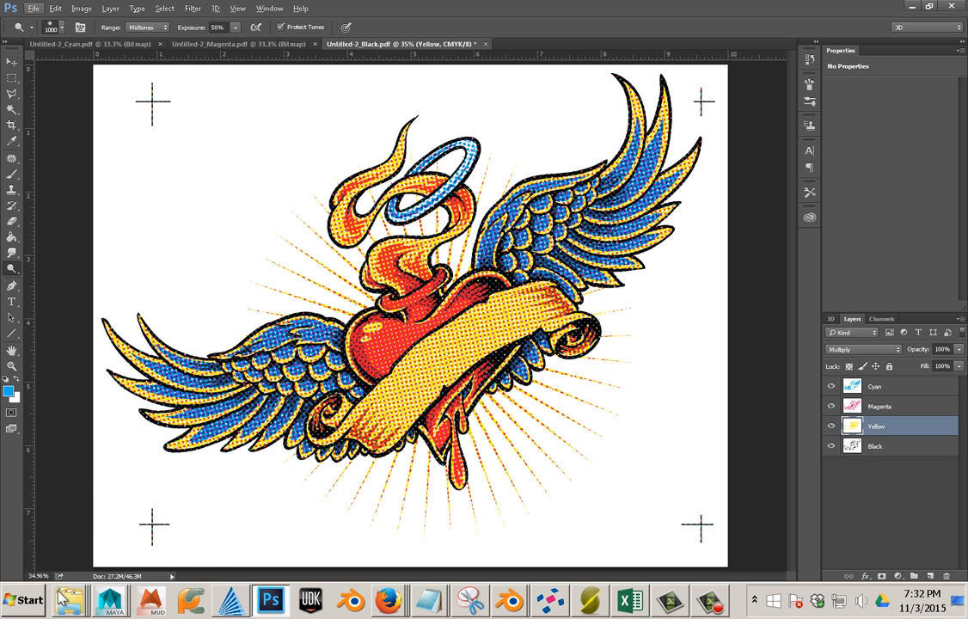
right_click(89, 595)
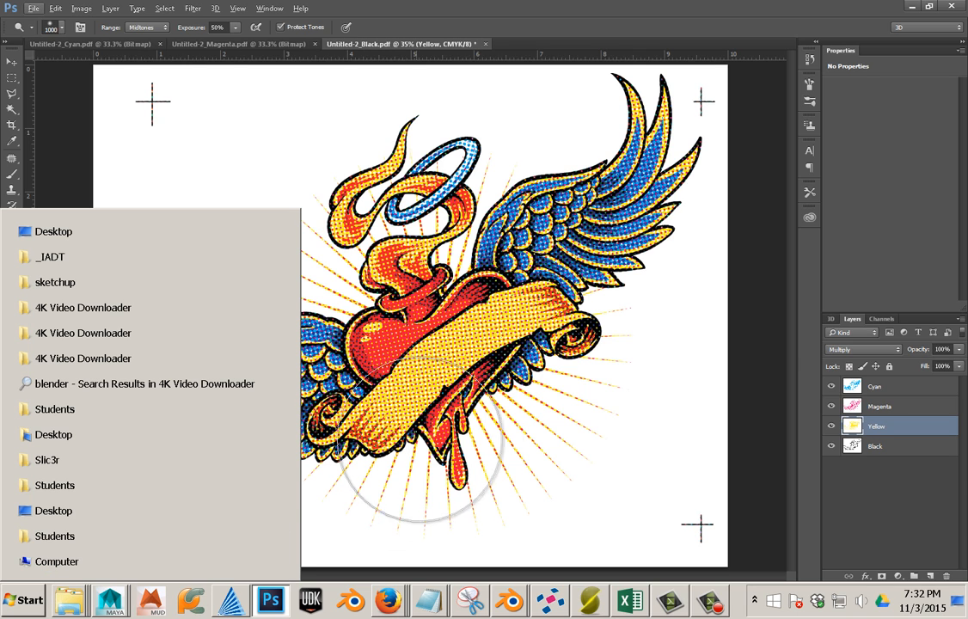
left_click_drag(601, 378, 535, 360)
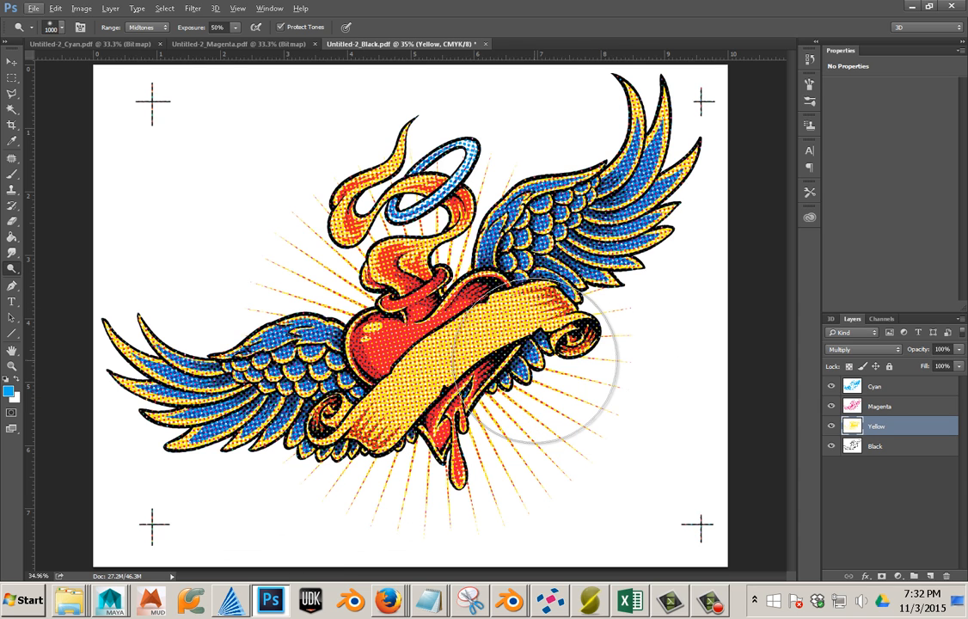